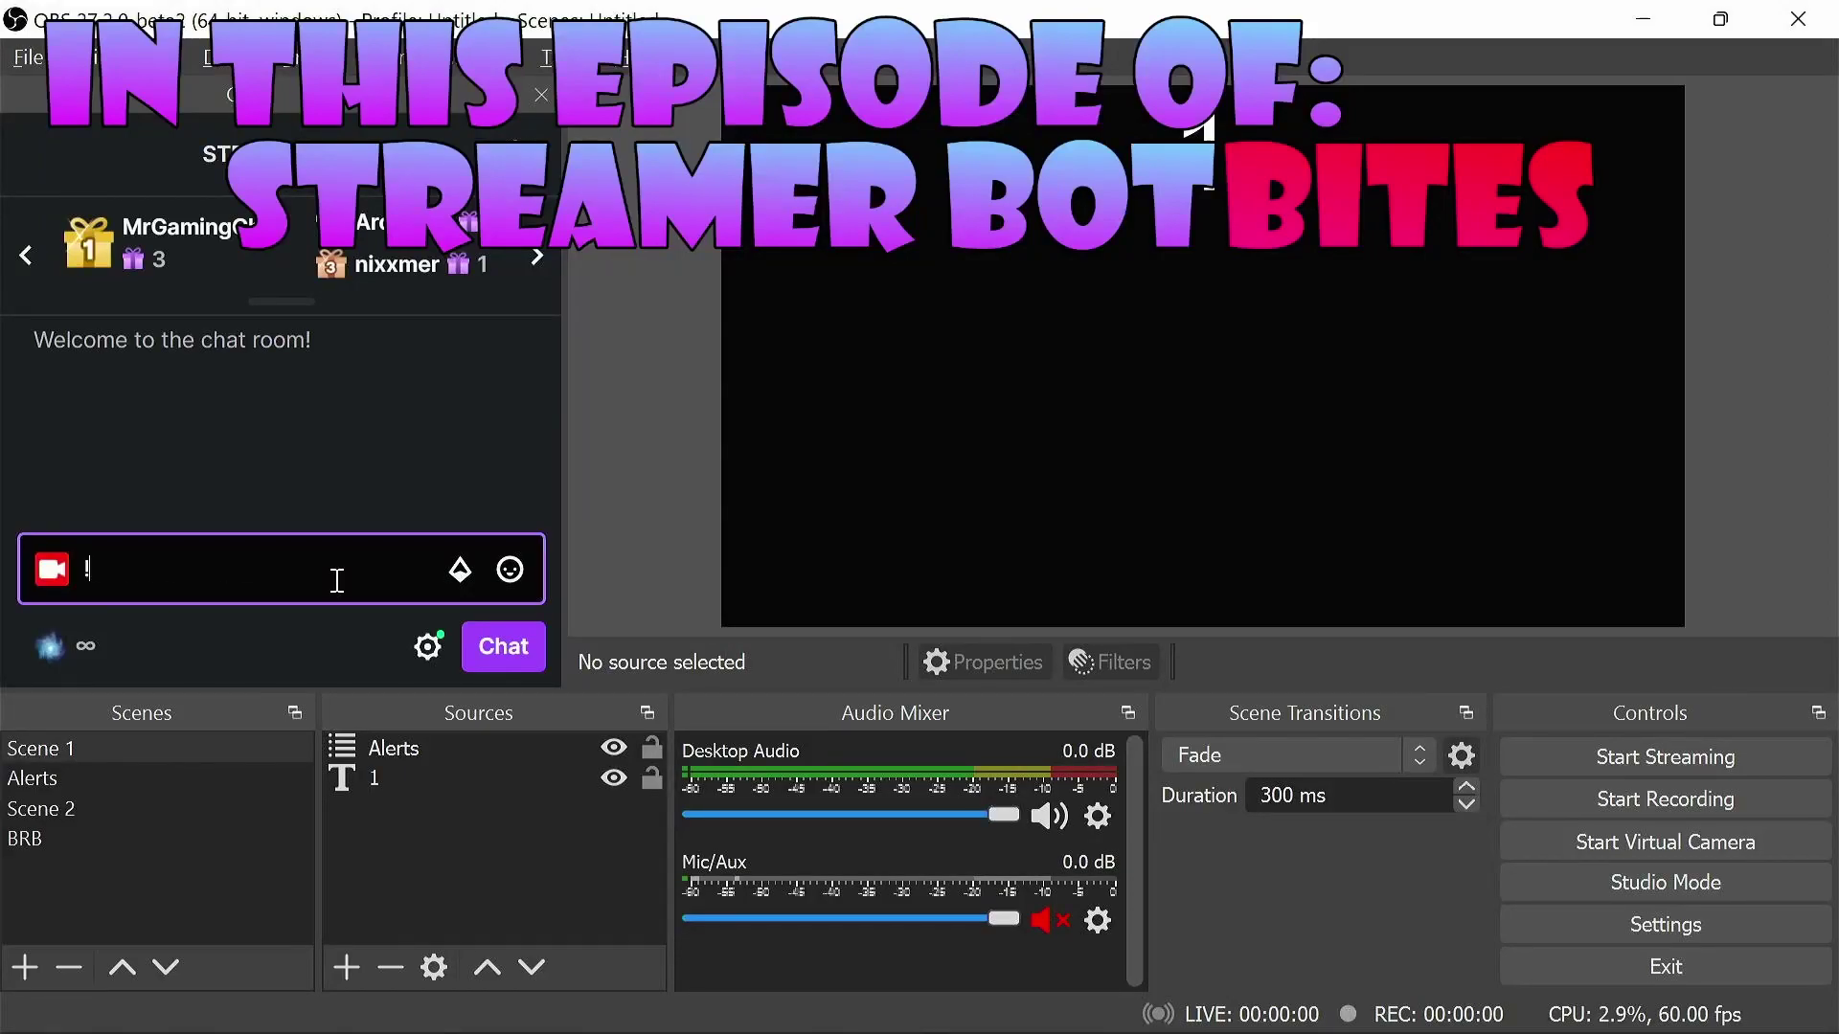
Send the !brb command in the Twitch chat.
text(brbr)
key(Return)
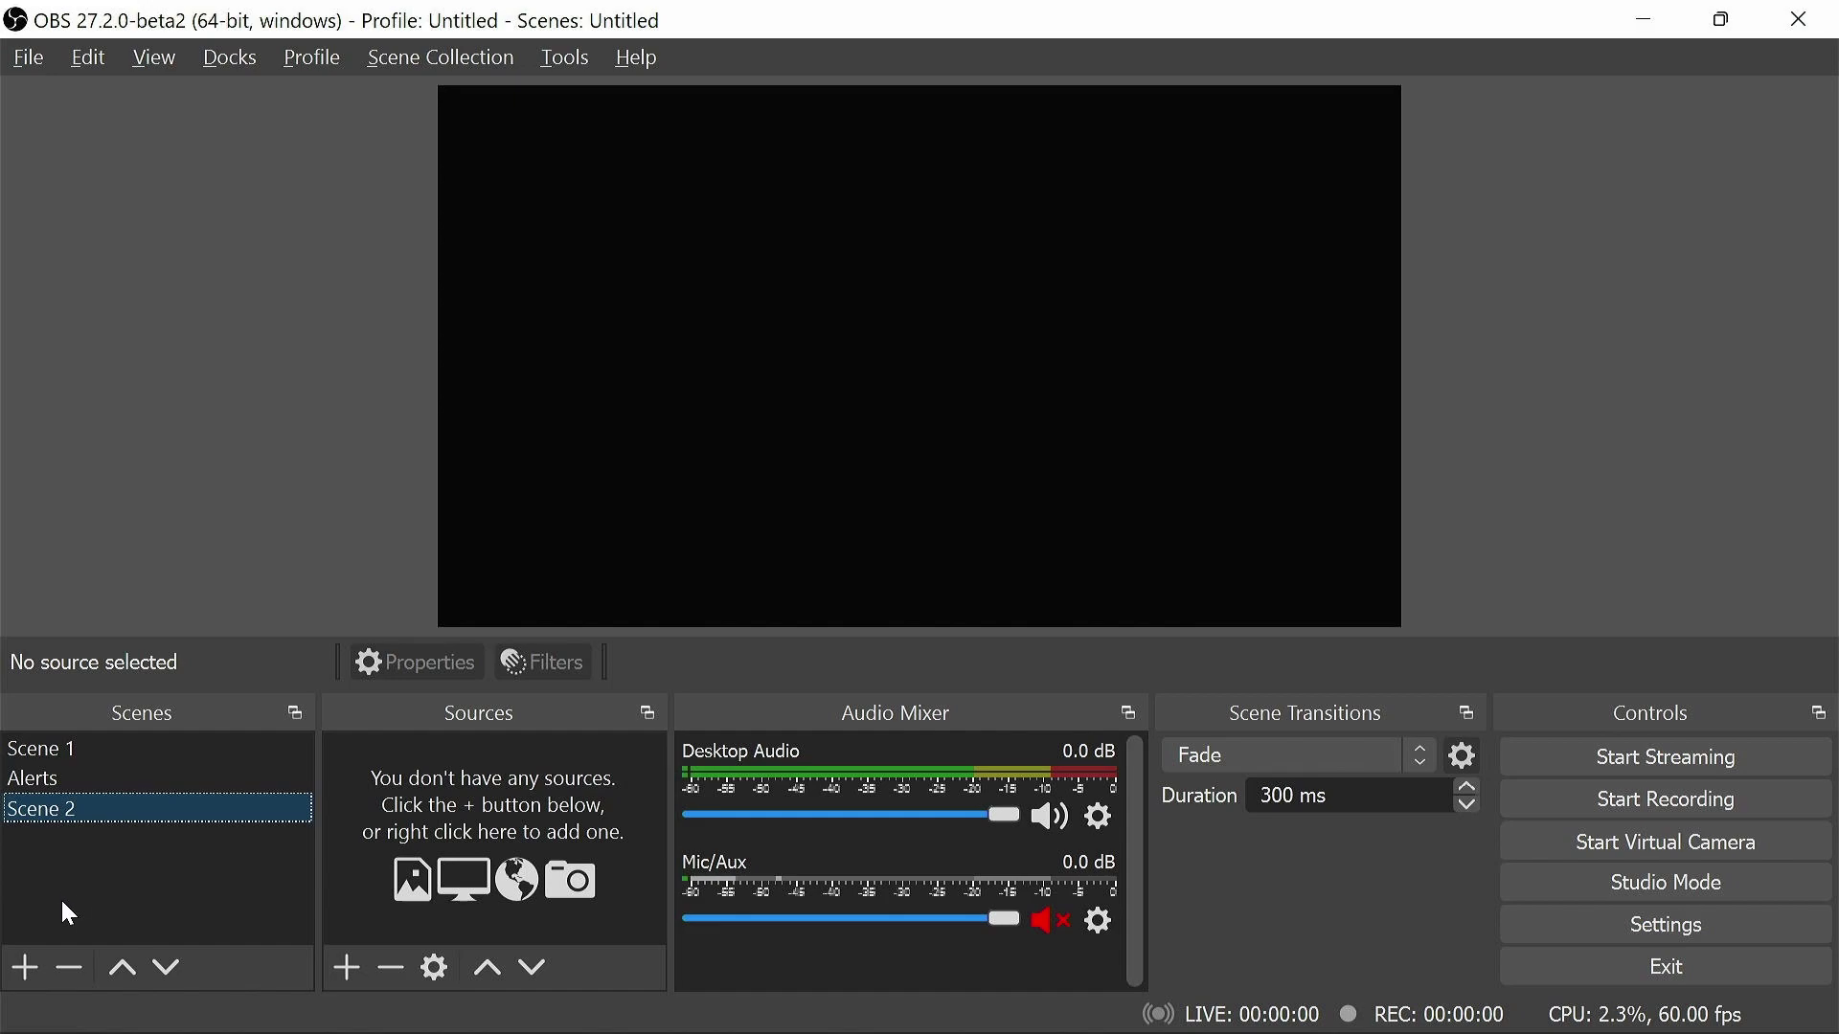
Add a new scene named BRB.
click(29, 971)
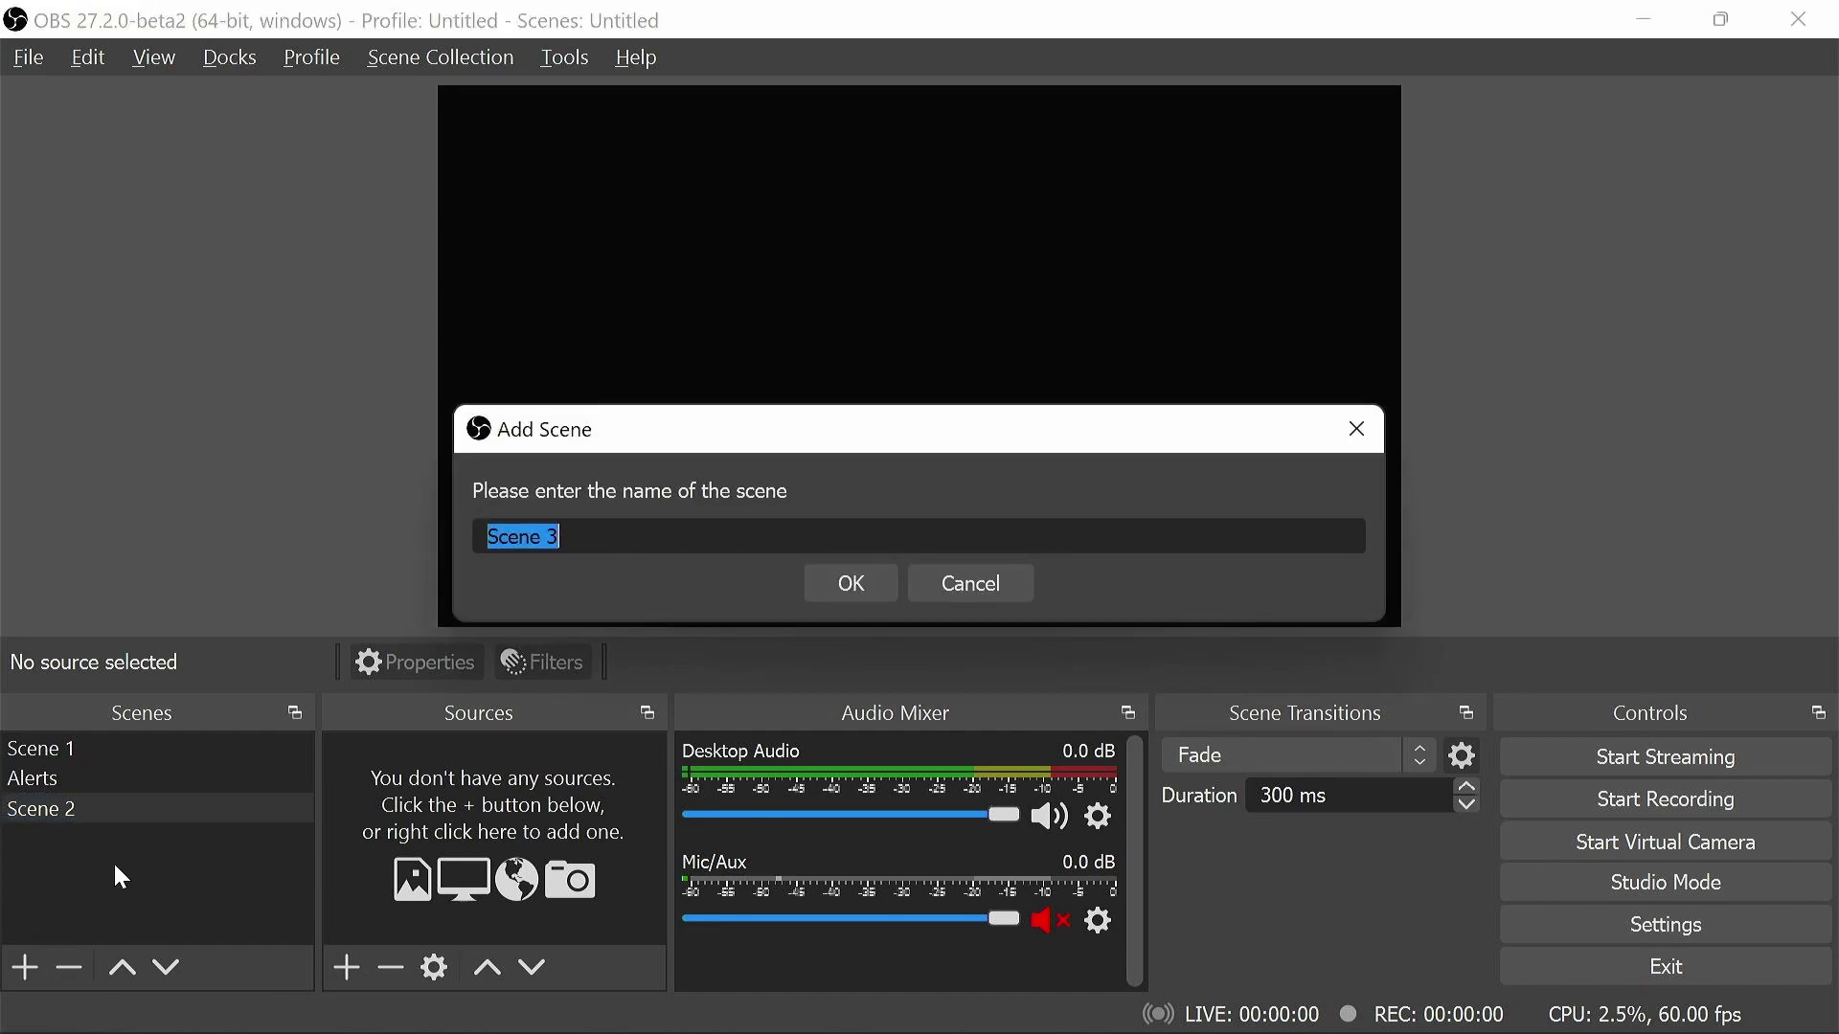
text(BRB)
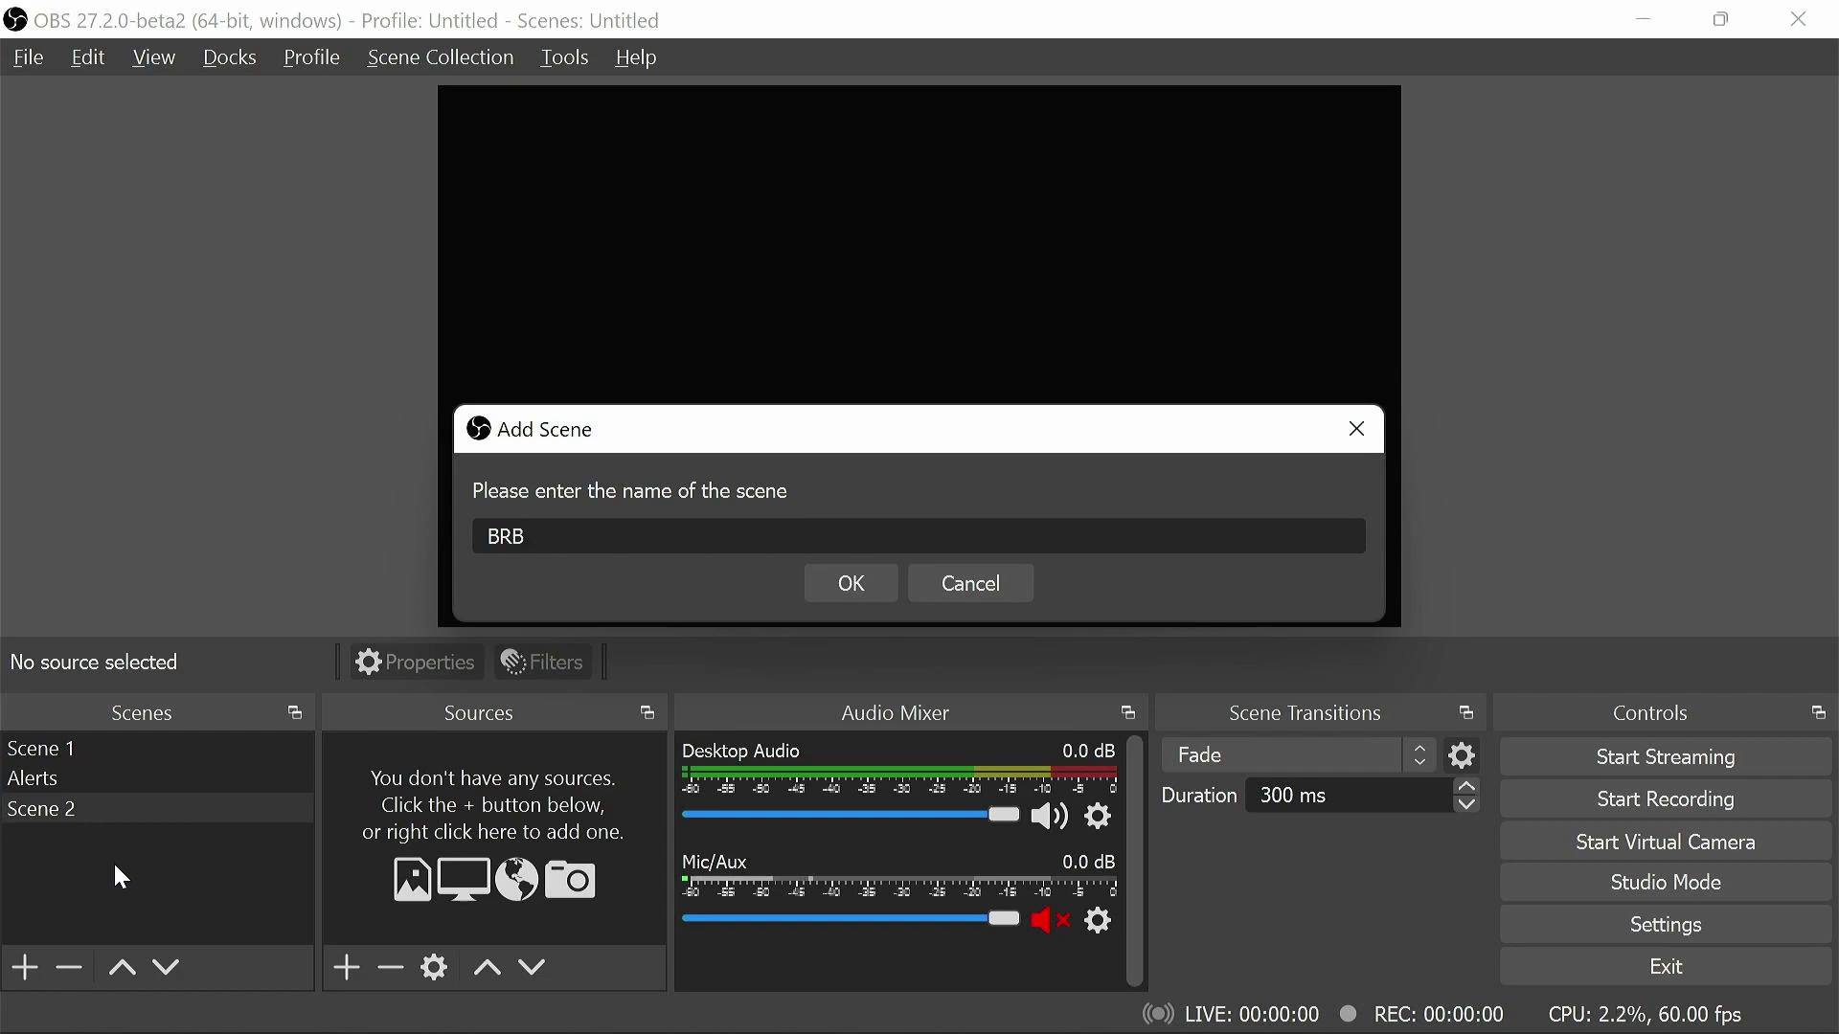
key(Return)
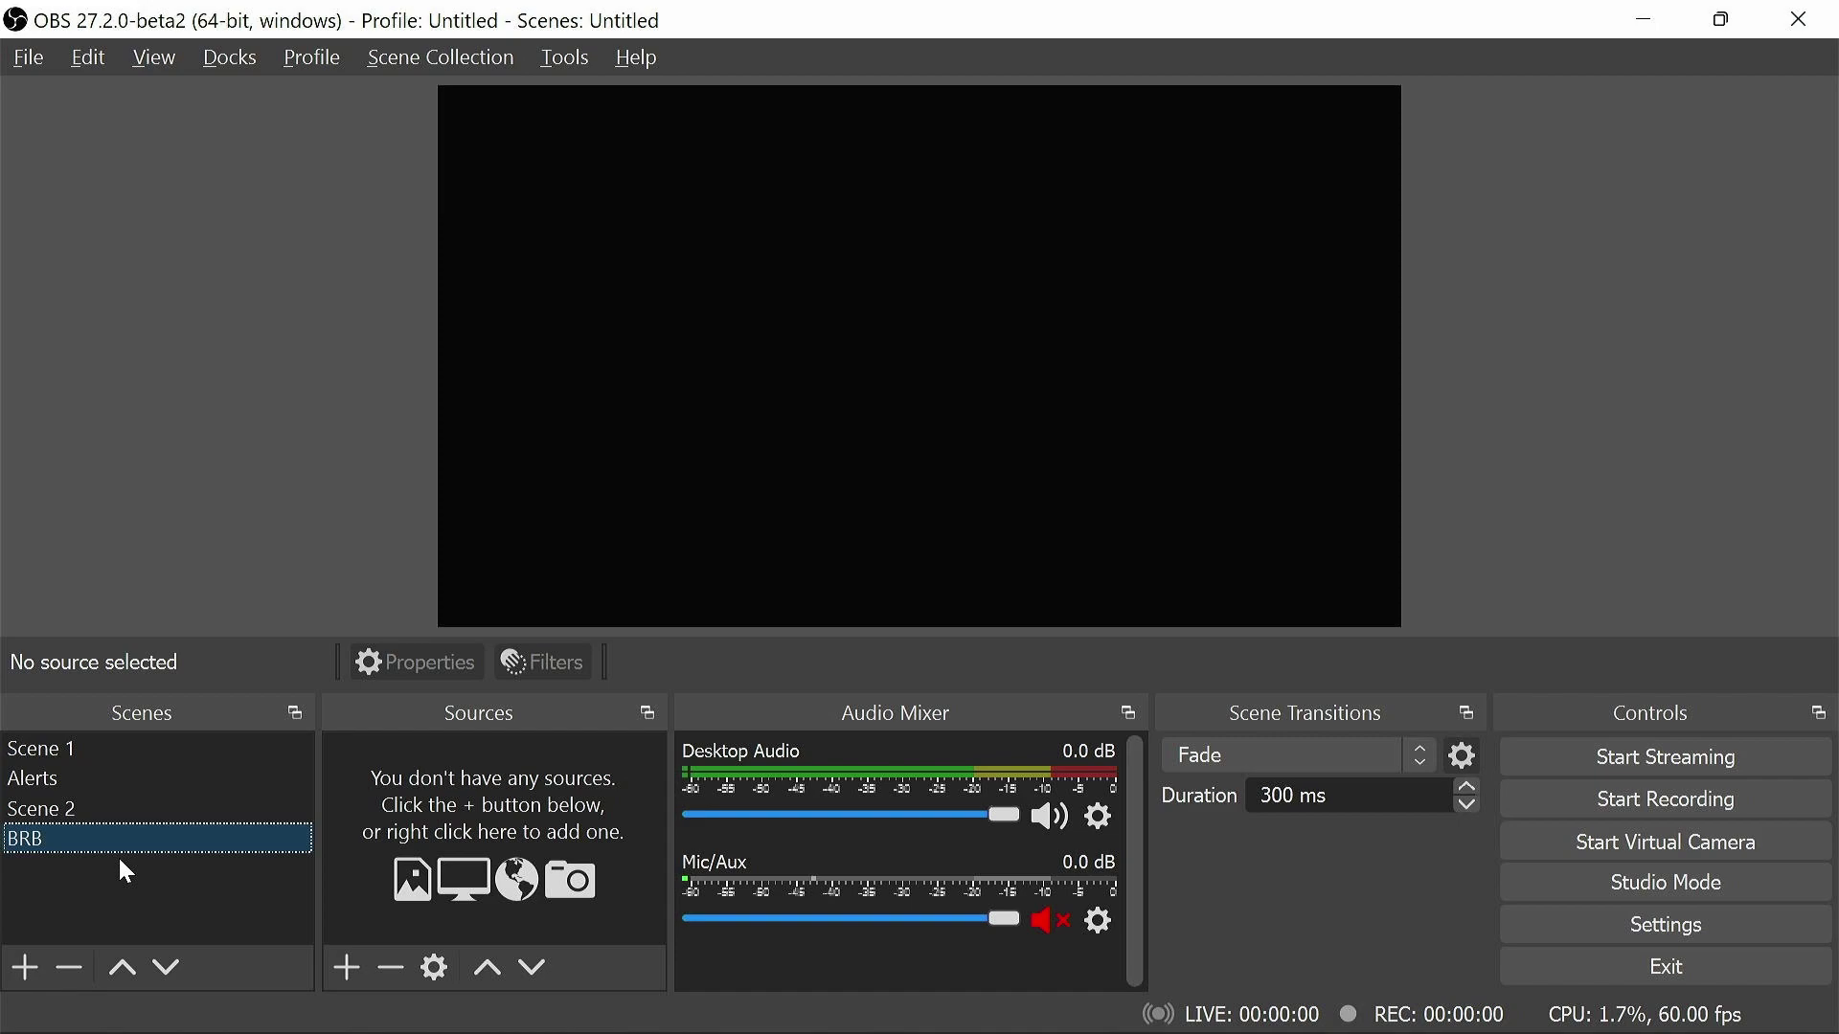
Add a Text (GDI+) source named brbtext to the BRB scene, with the text BRB.
click(347, 969)
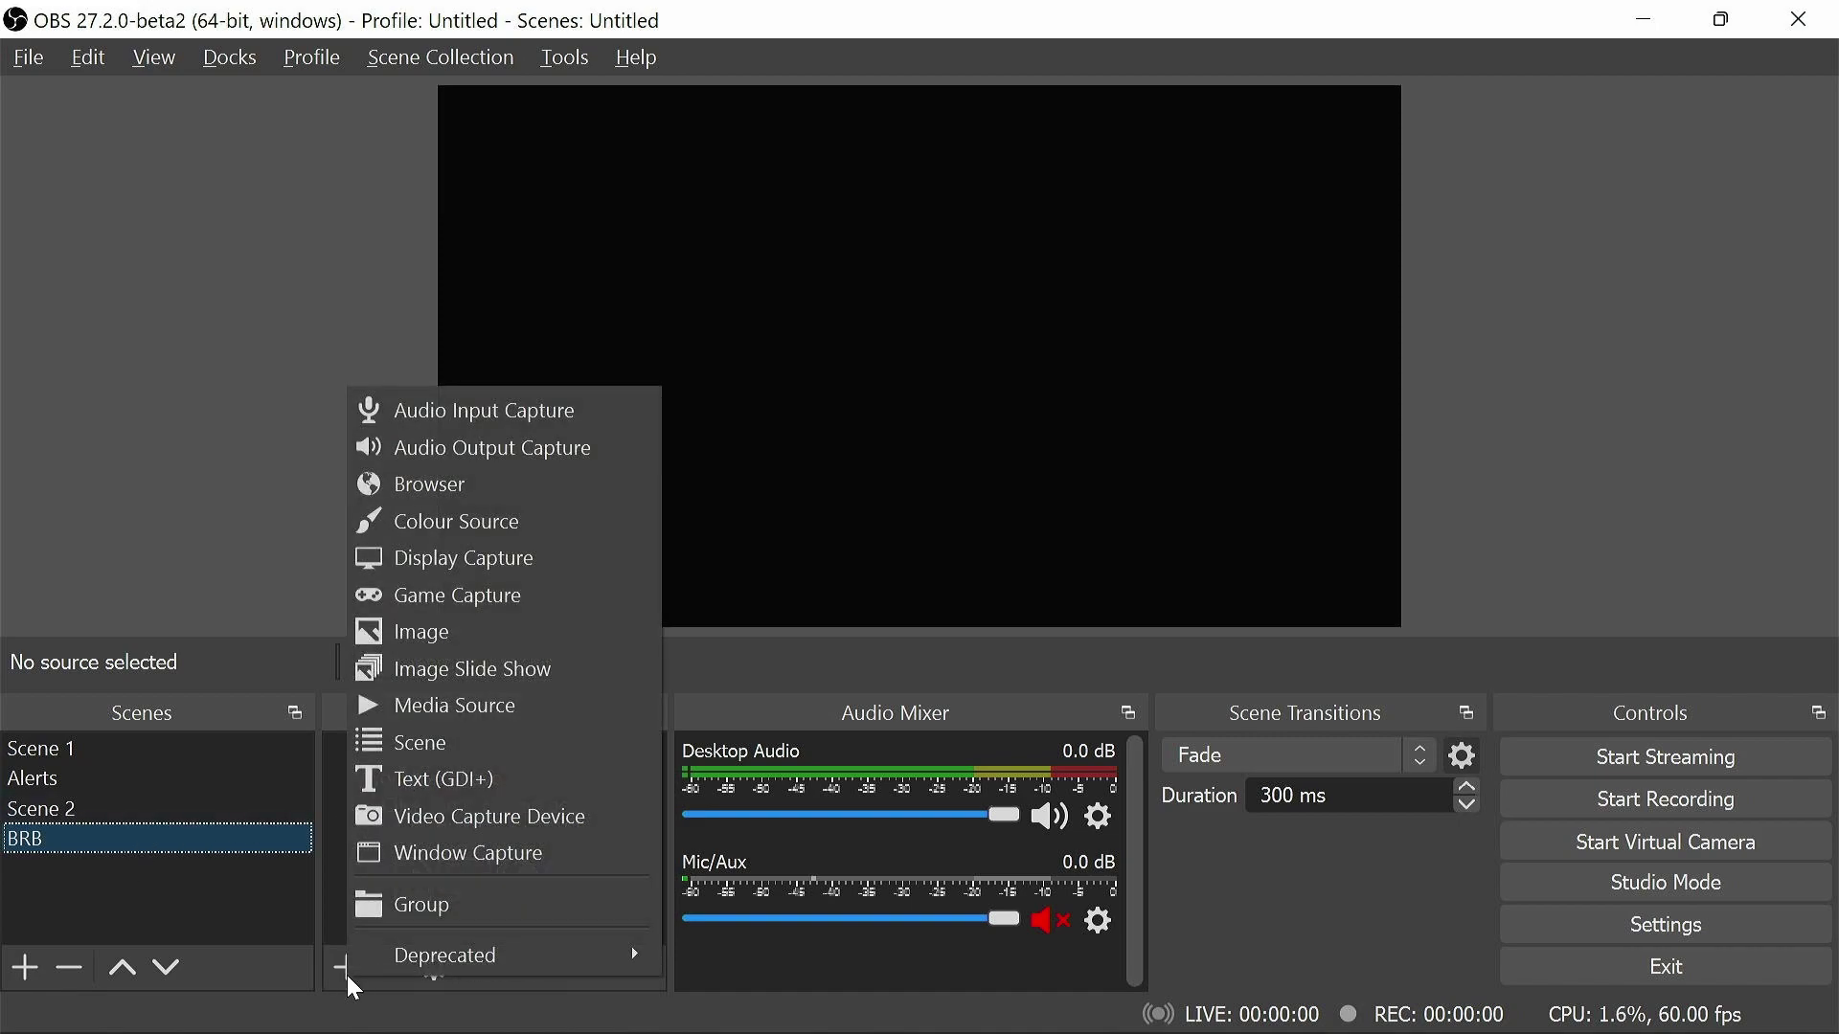
click(426, 783)
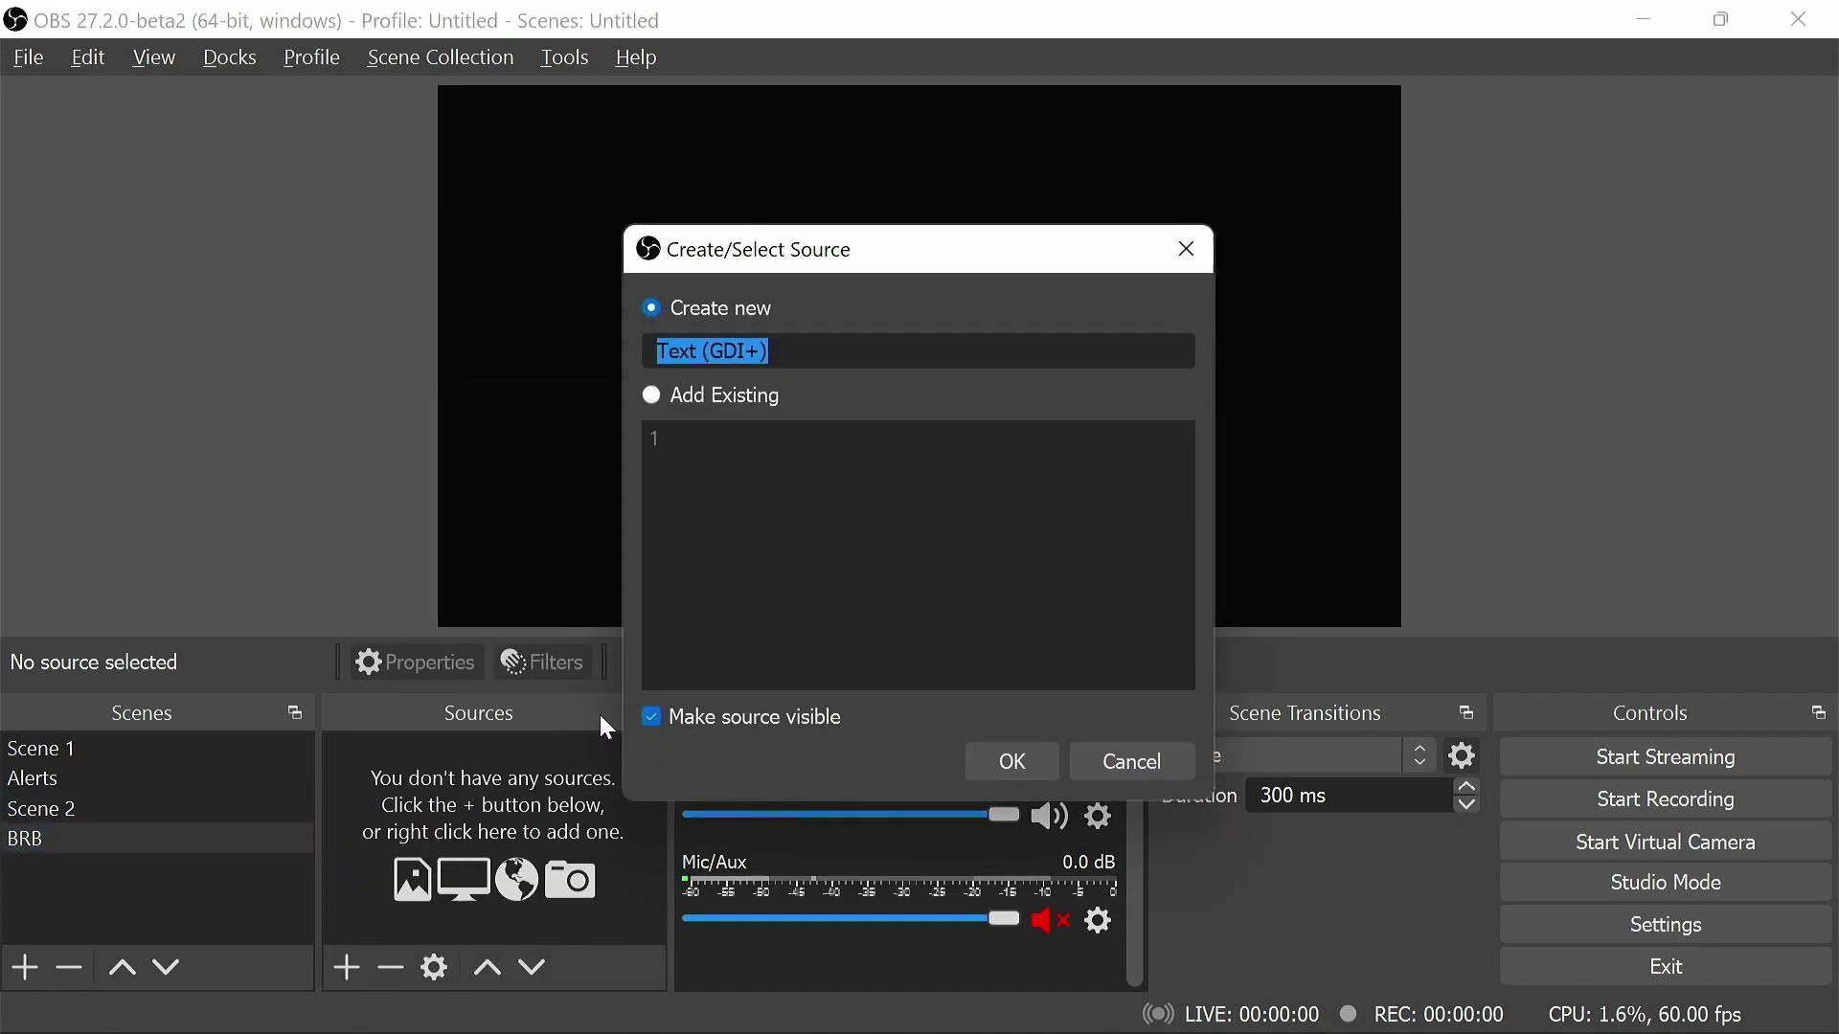
text(brbtext)
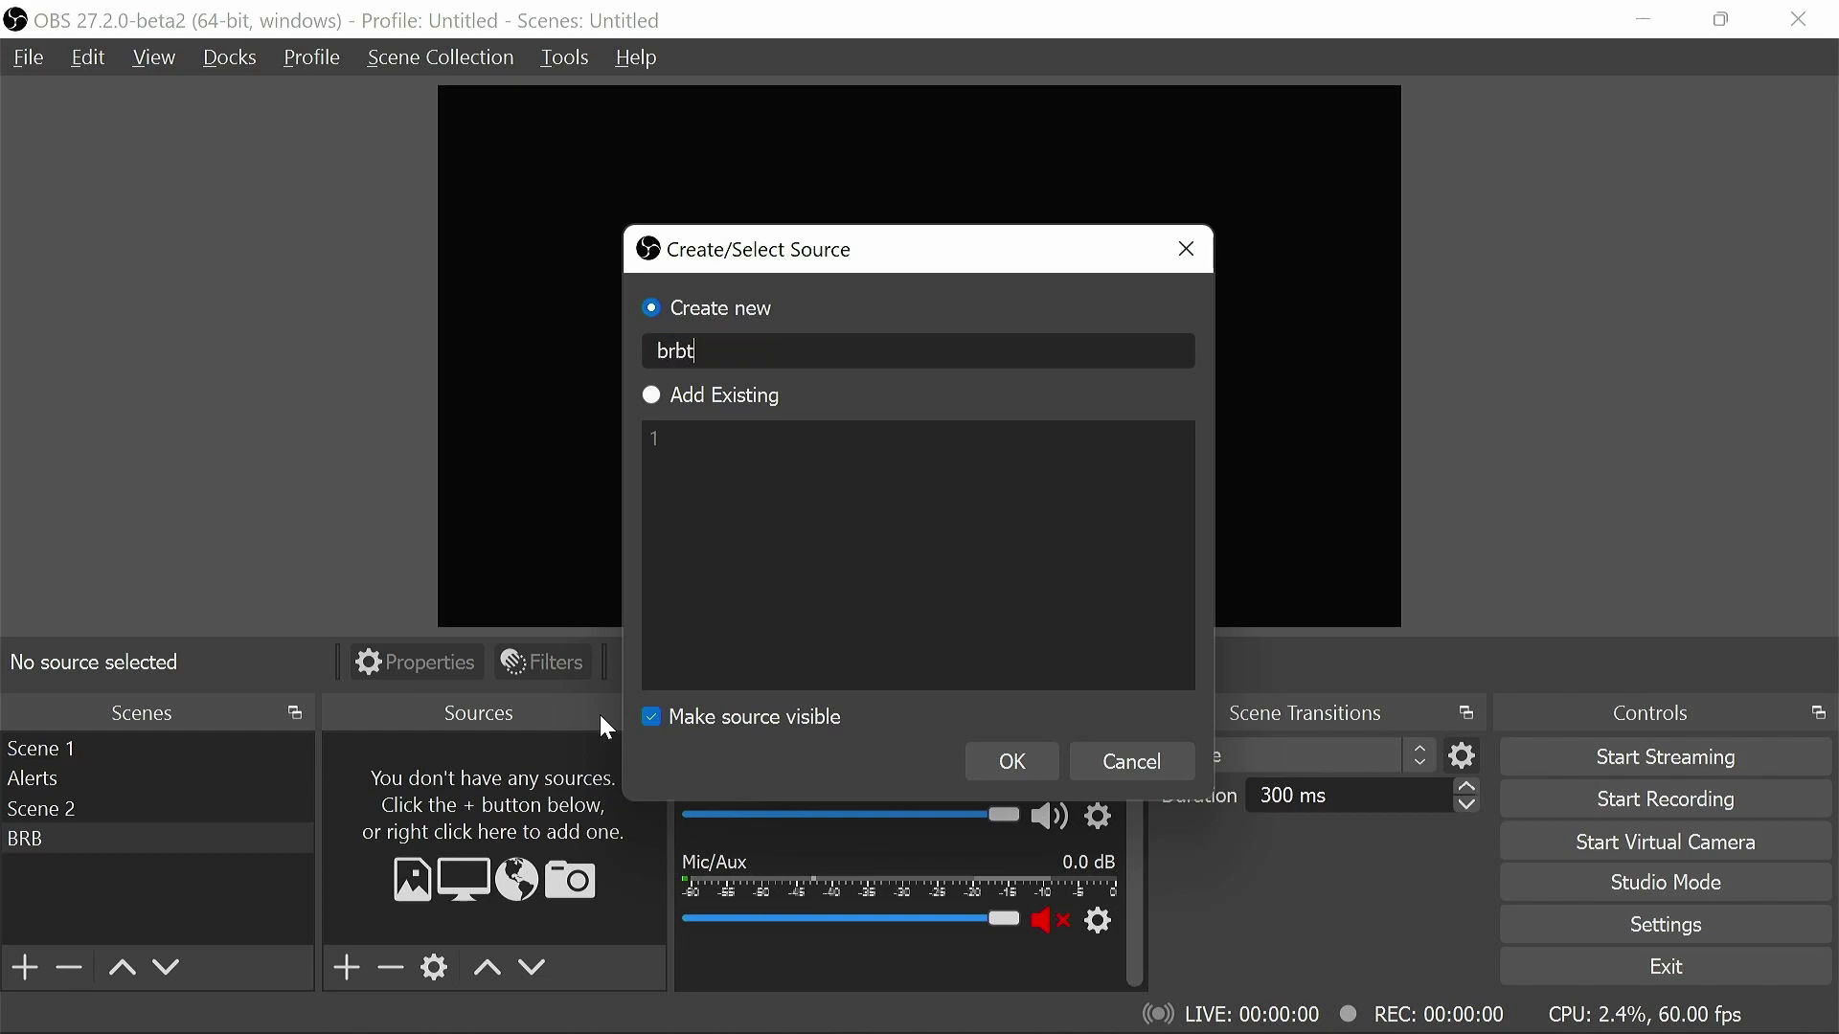
key(Return)
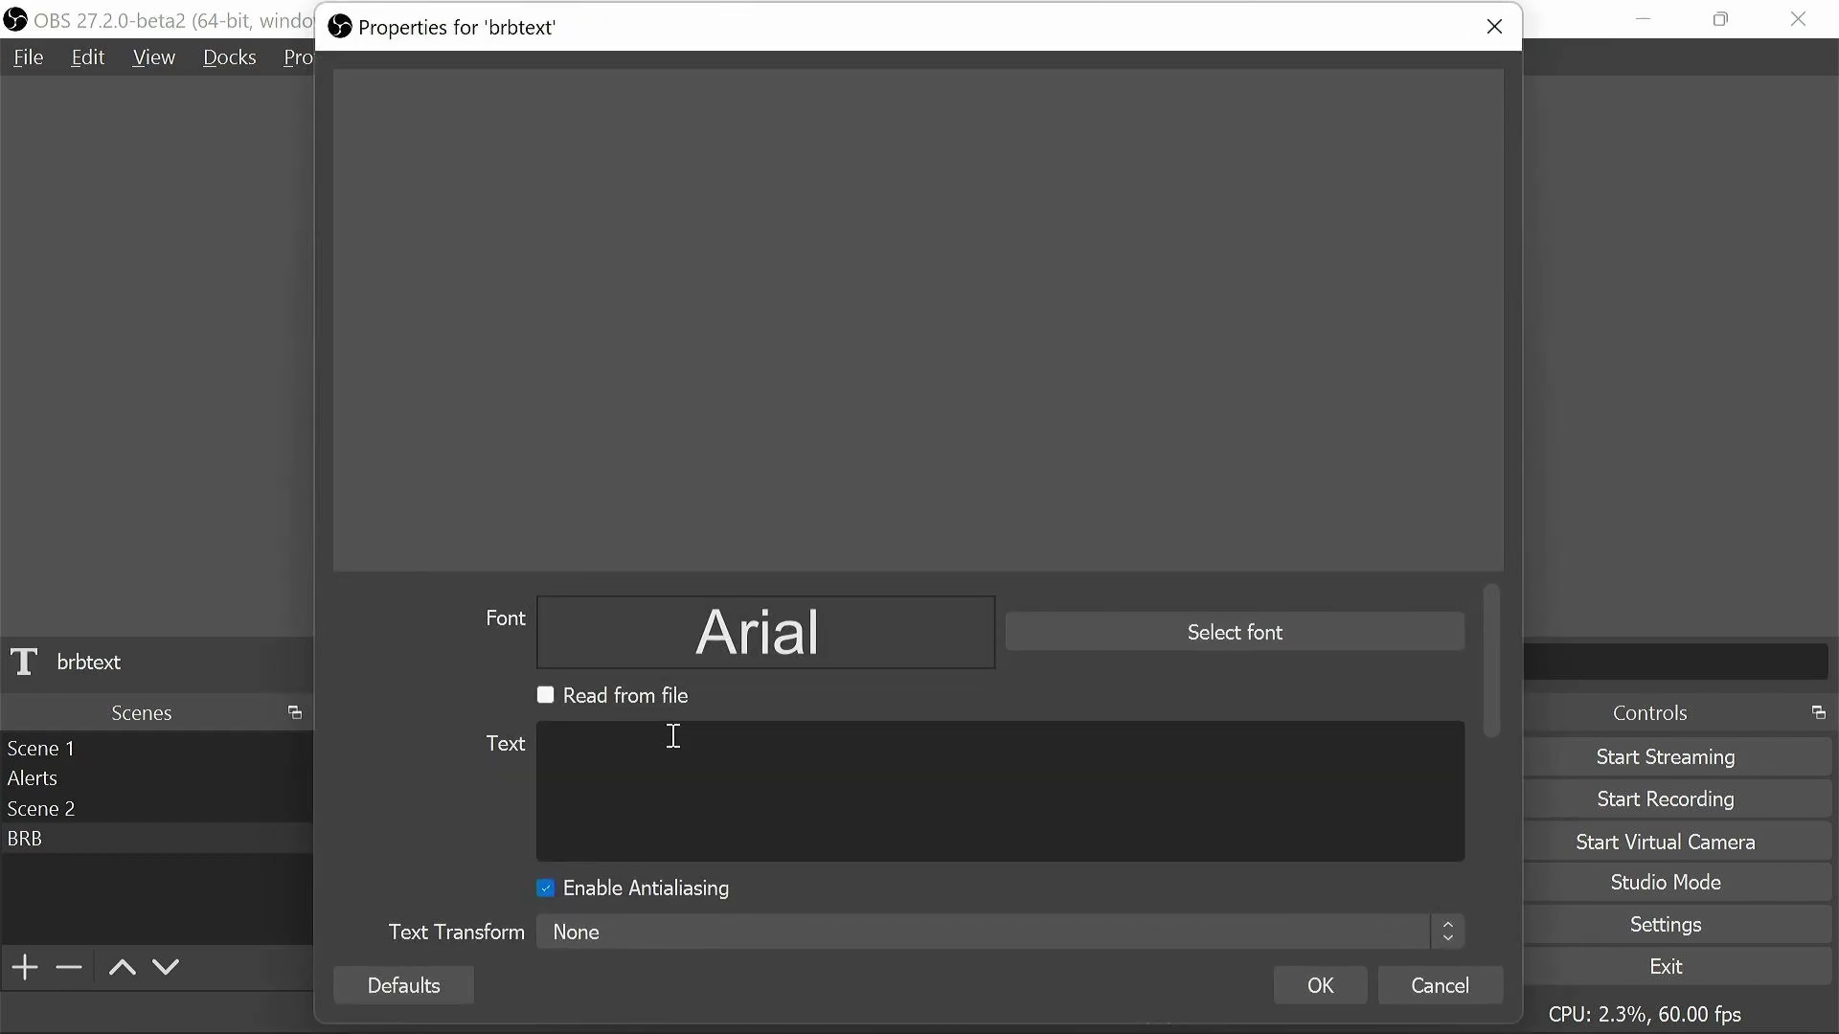
click(675, 742)
text(BRB)
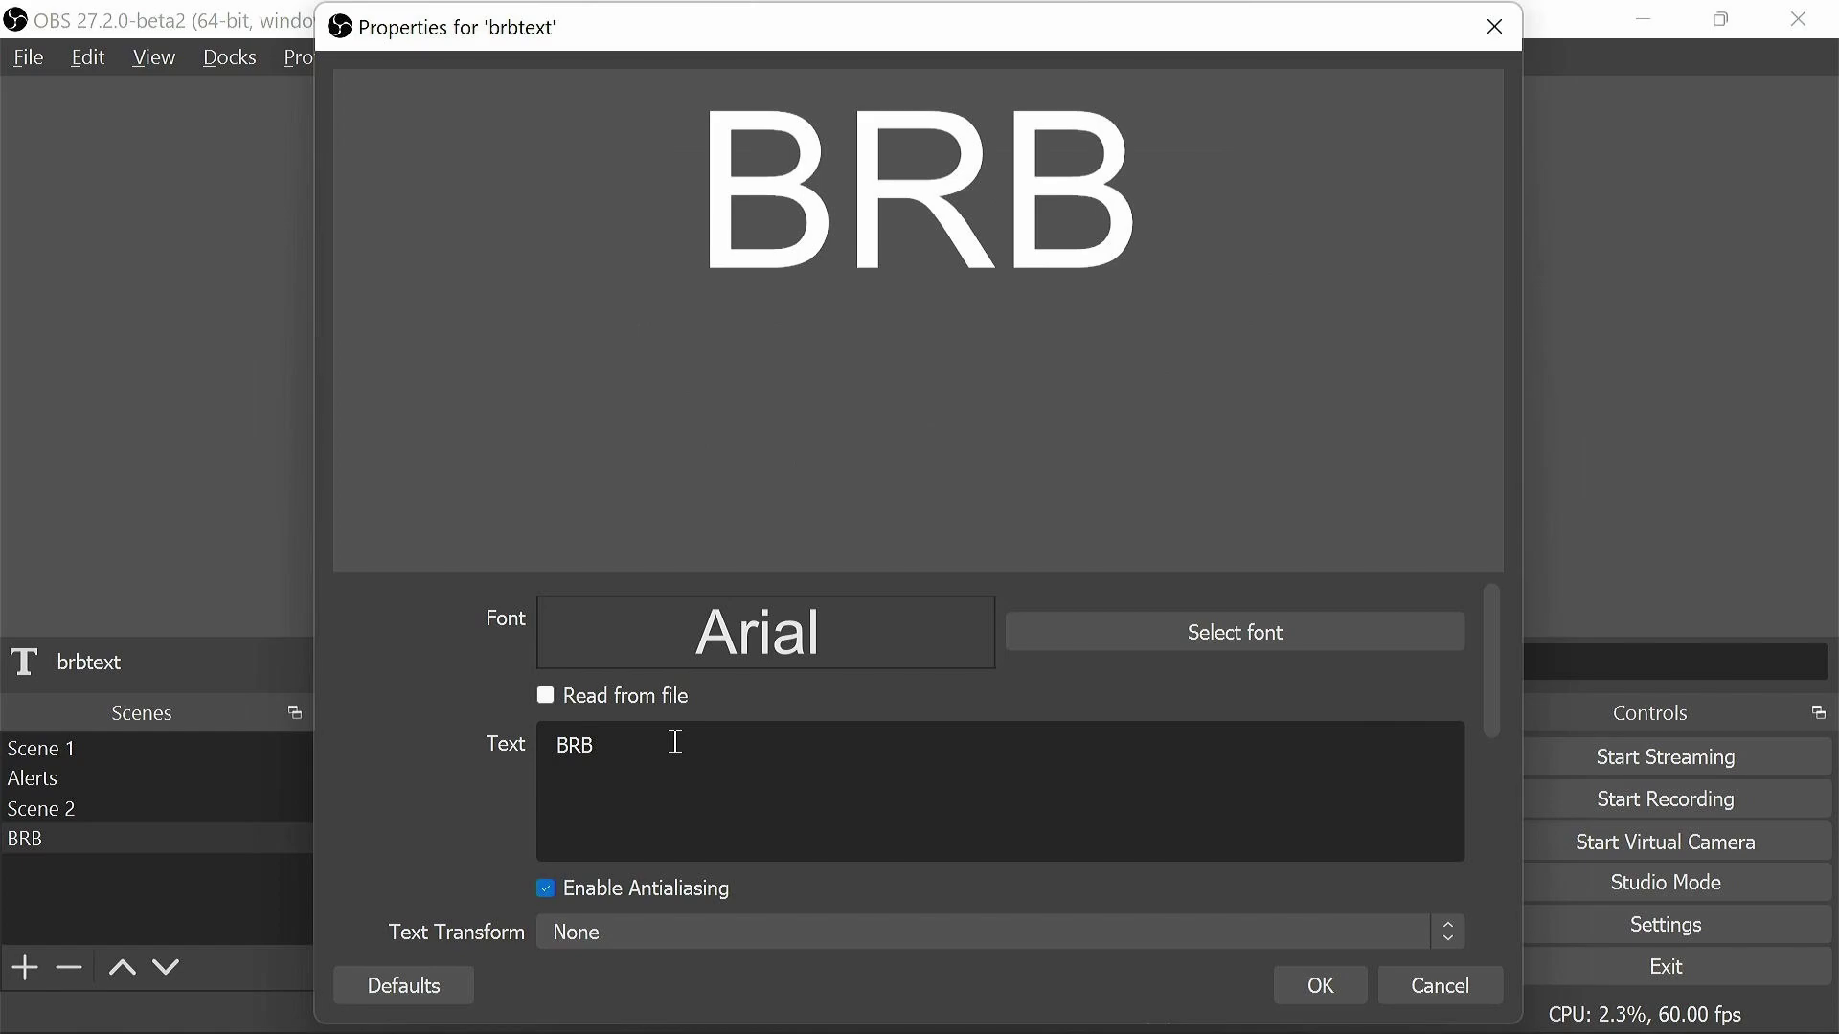
click(1305, 989)
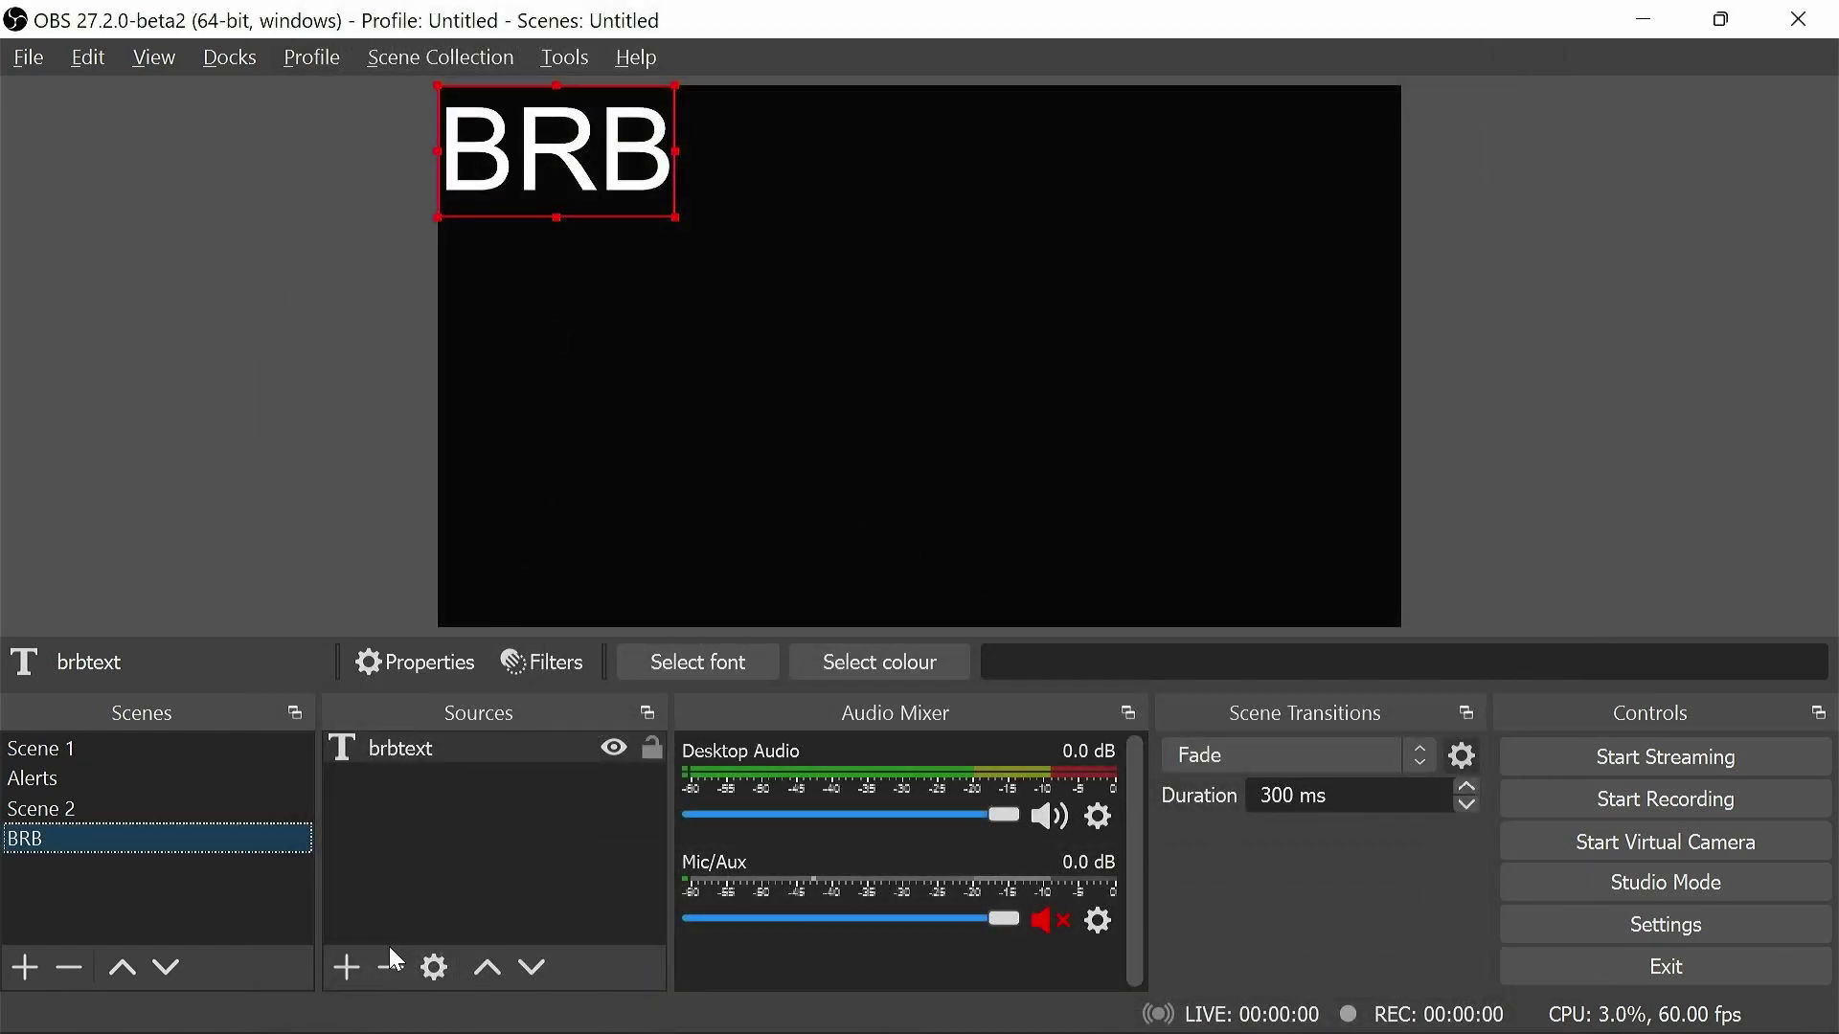
Create a new Browser source named brbBrowser in the BRB scene.
click(357, 964)
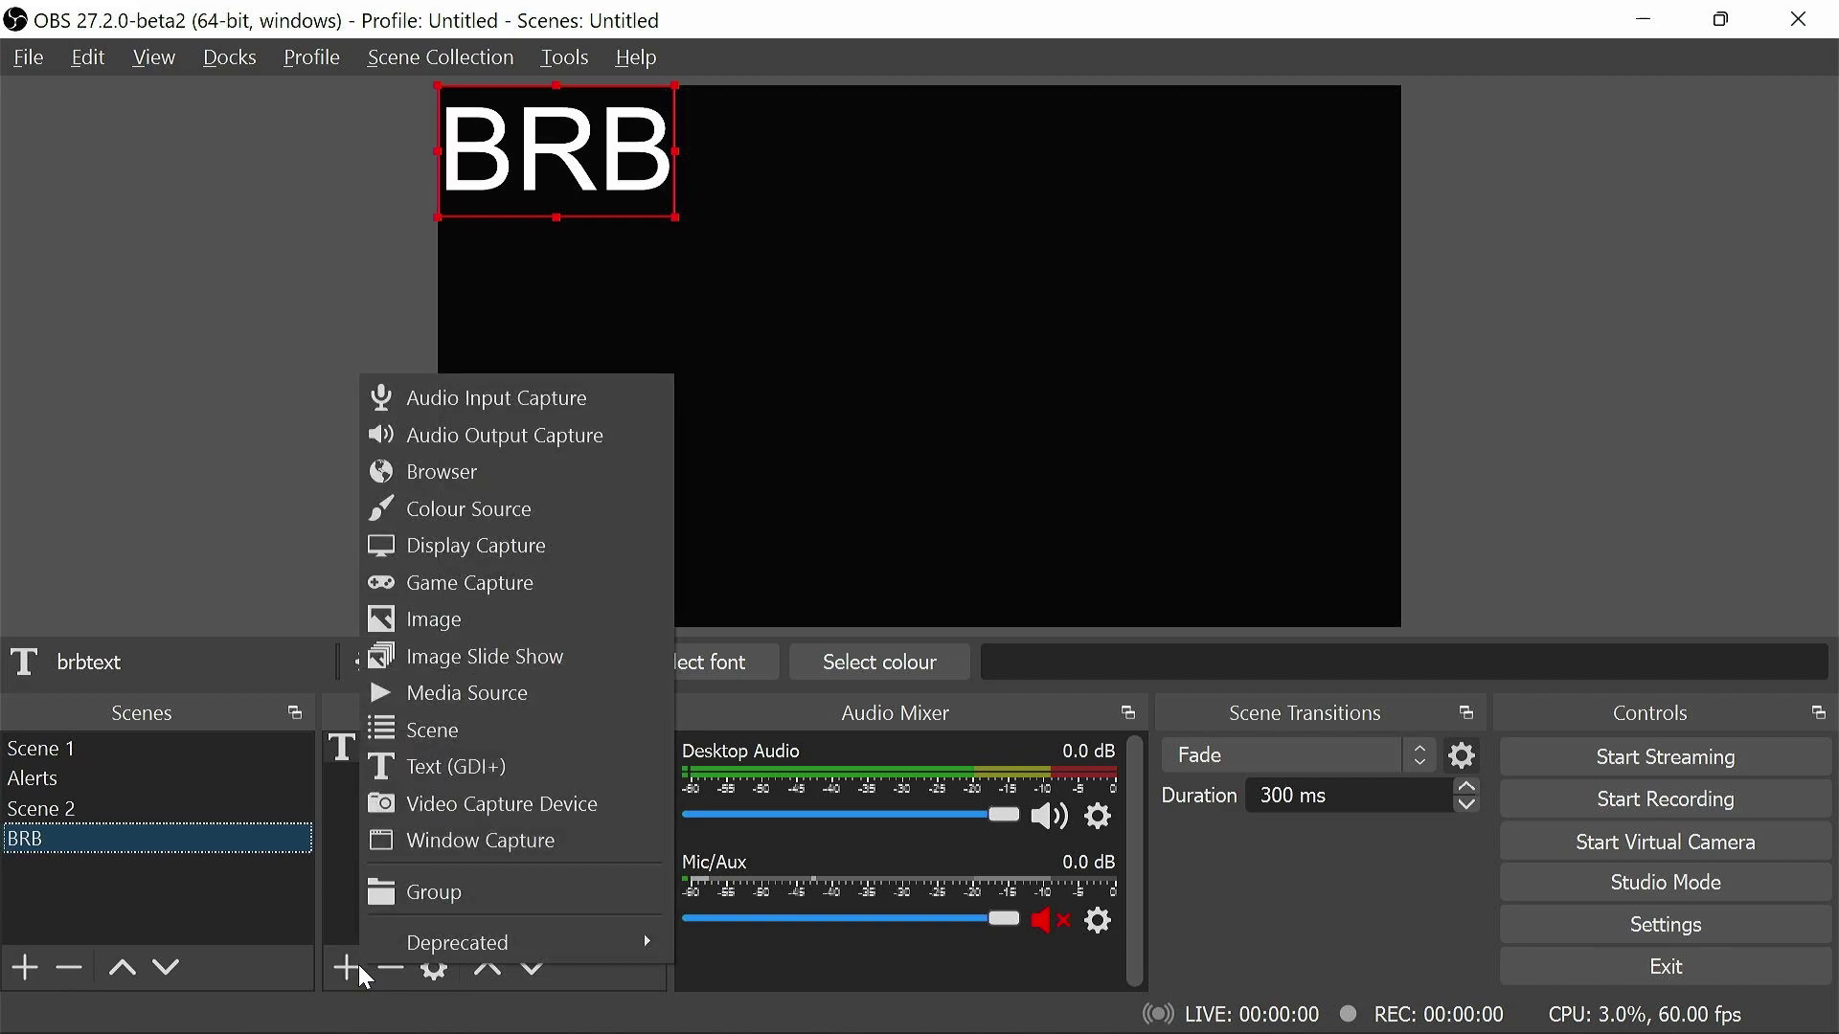
click(450, 460)
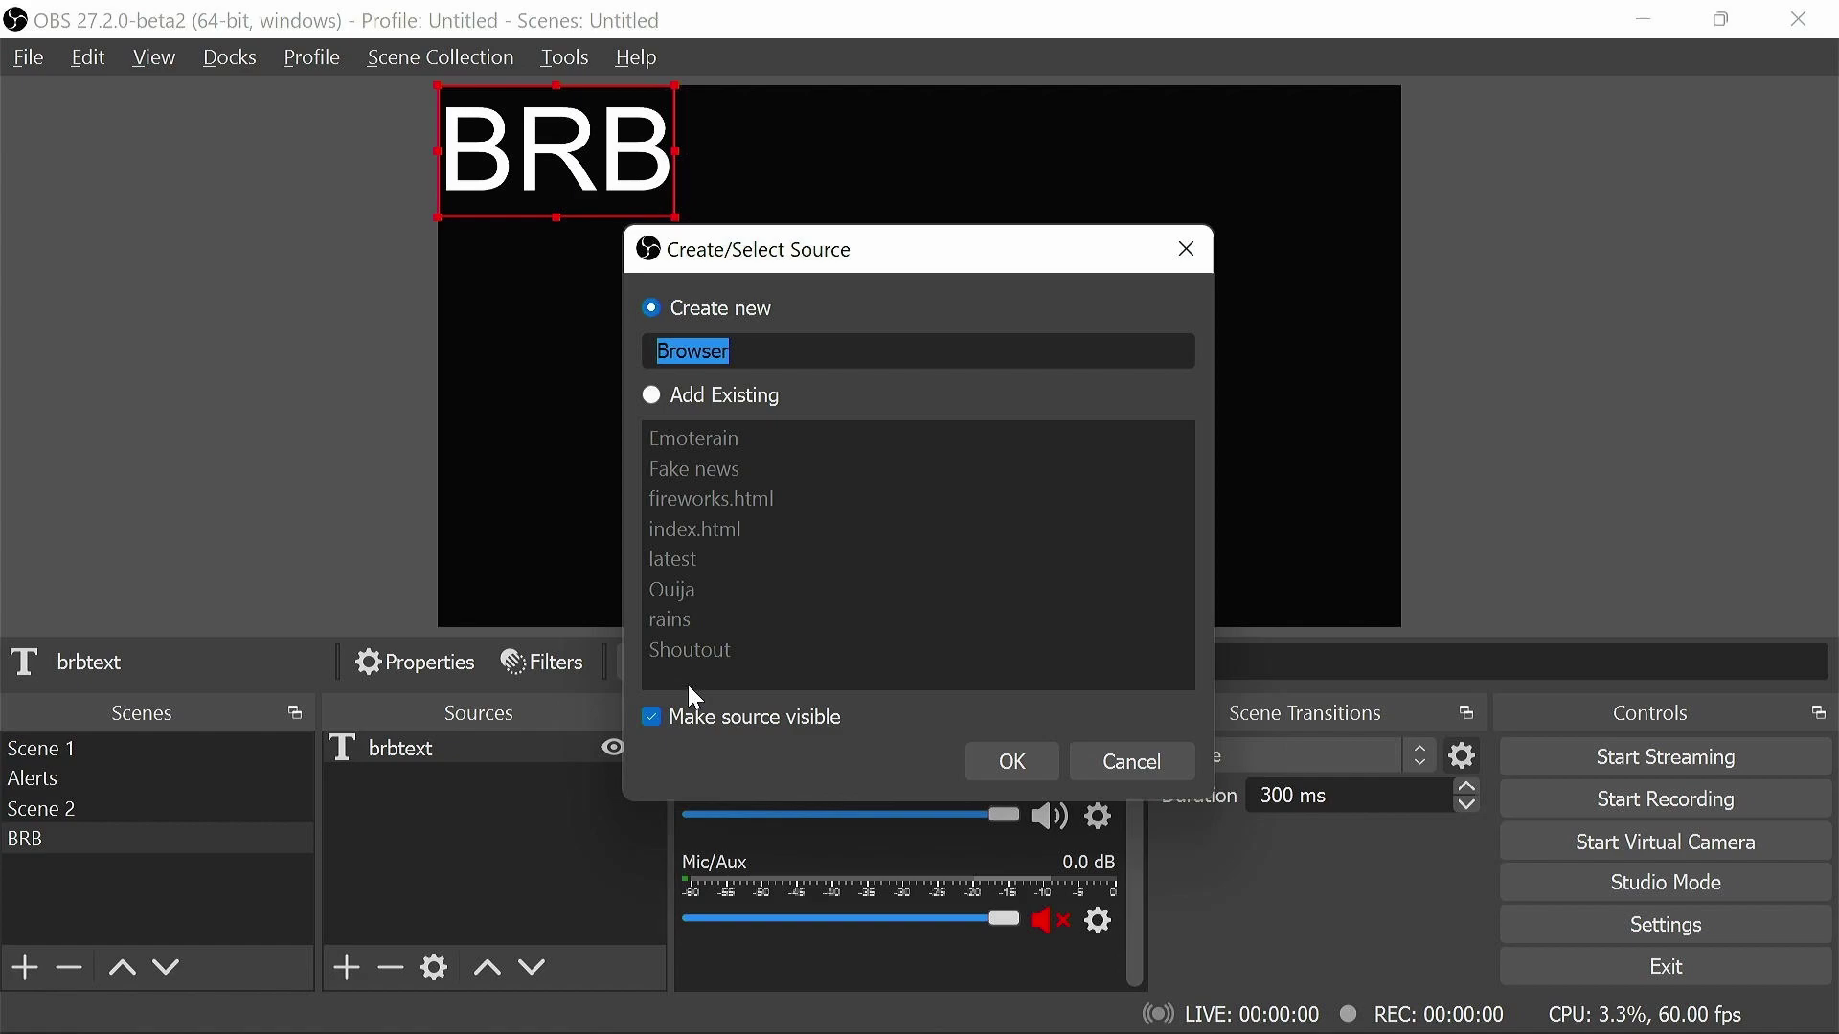
text(B)
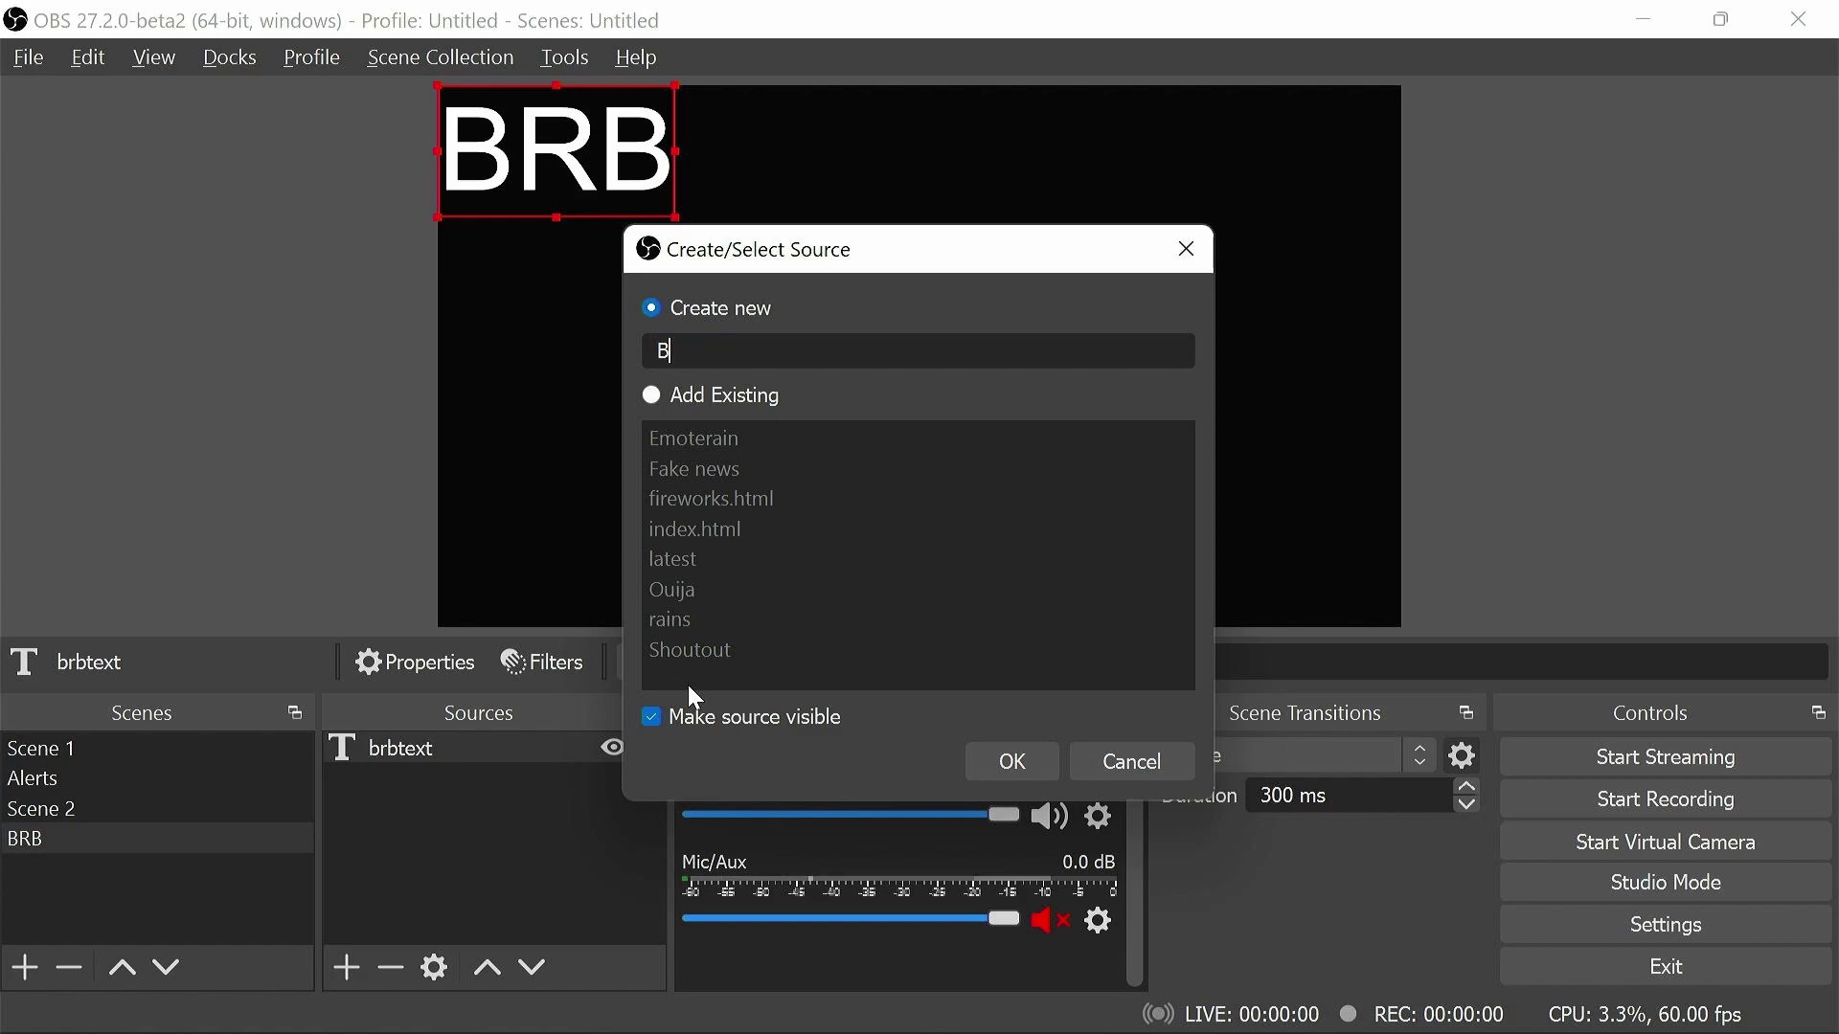
key(BackSpace)
text(br)
key(BackSpace)
text(rbBrowser)
key(Return)
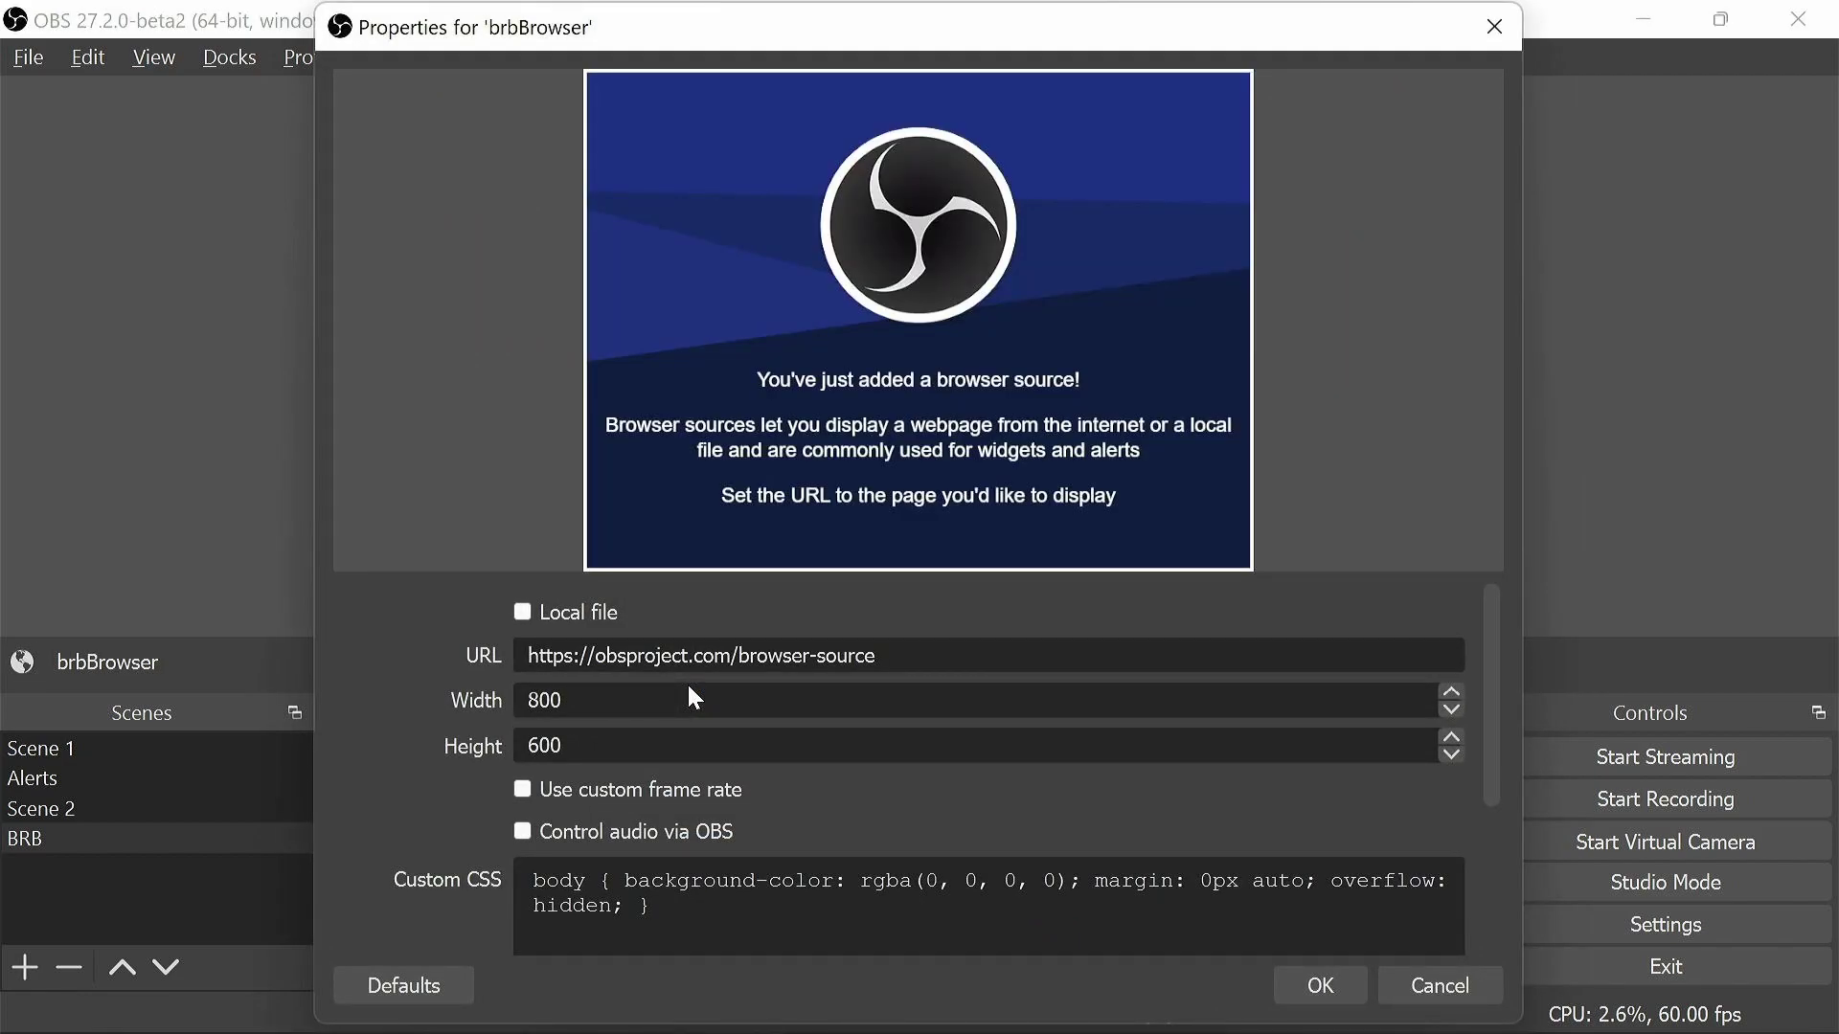
Configure brbBrowser with the URL about:blank, a height of 450 and audio controlled via OBS.
triple_click(906, 655)
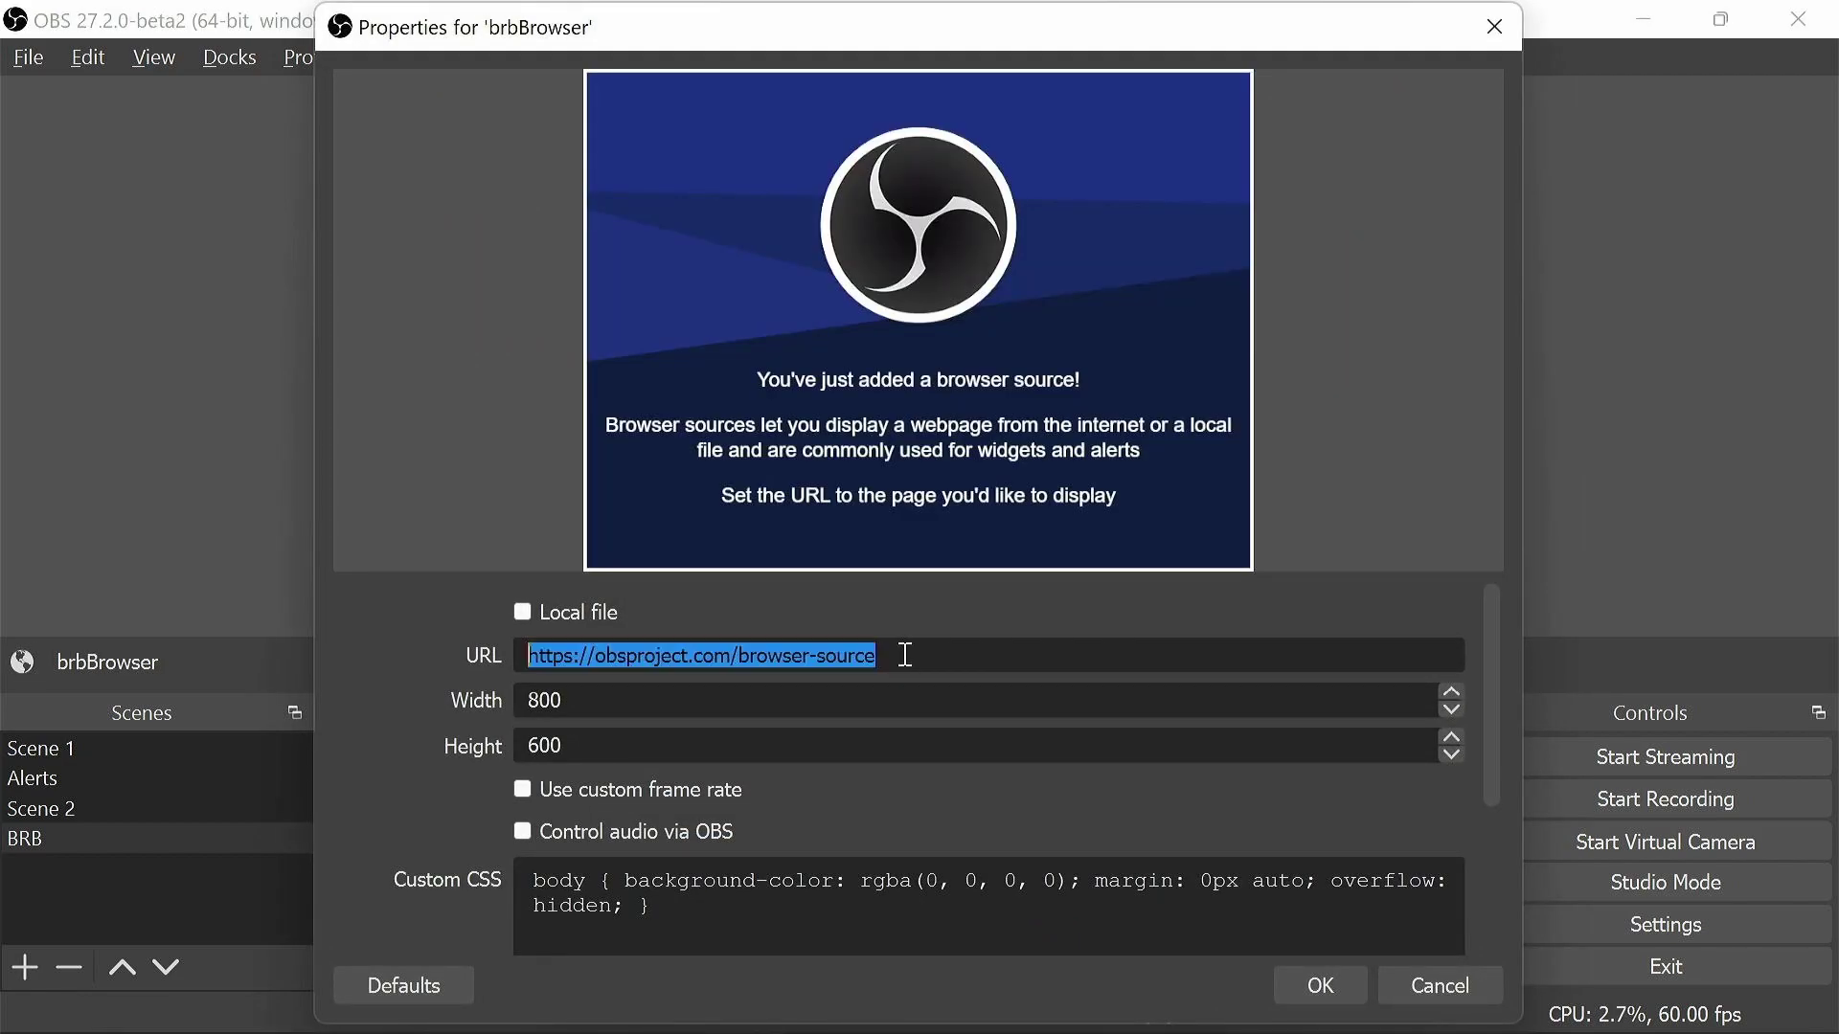
text(about:)
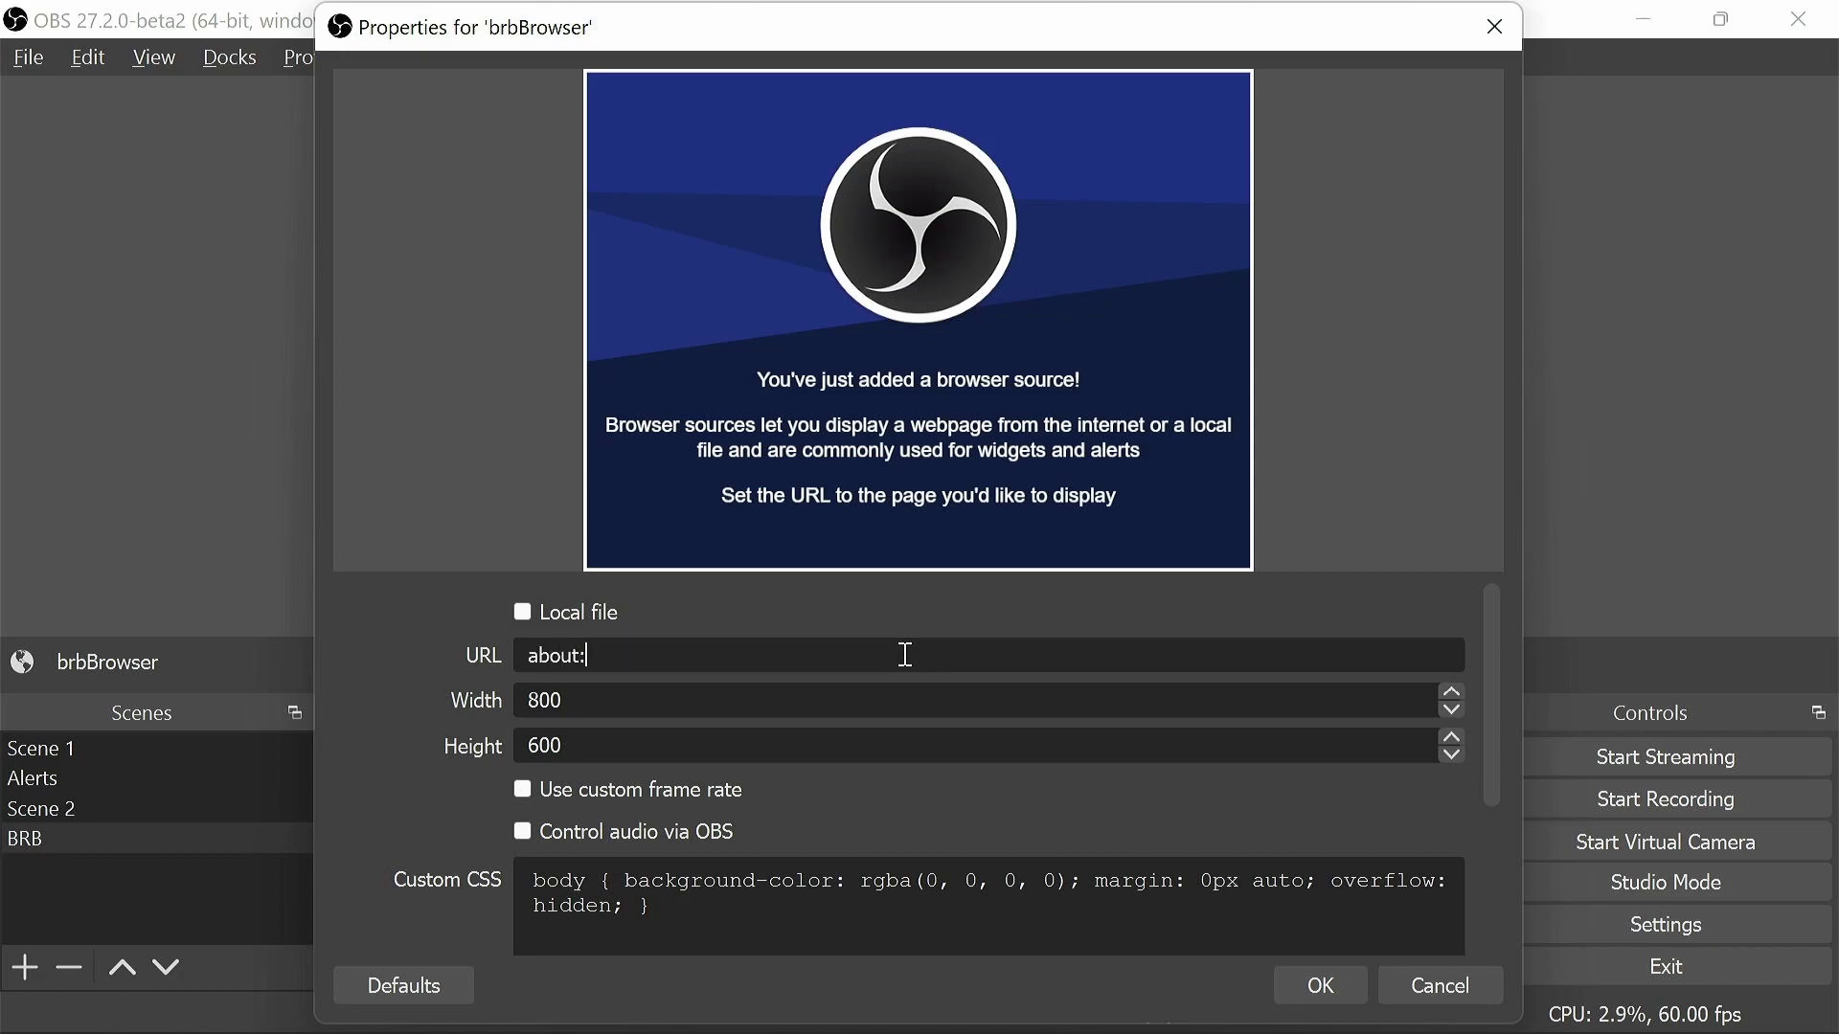
text(blan)
key(BackSpace)
key(BackSpace)
text(450)
click(525, 832)
click(1322, 987)
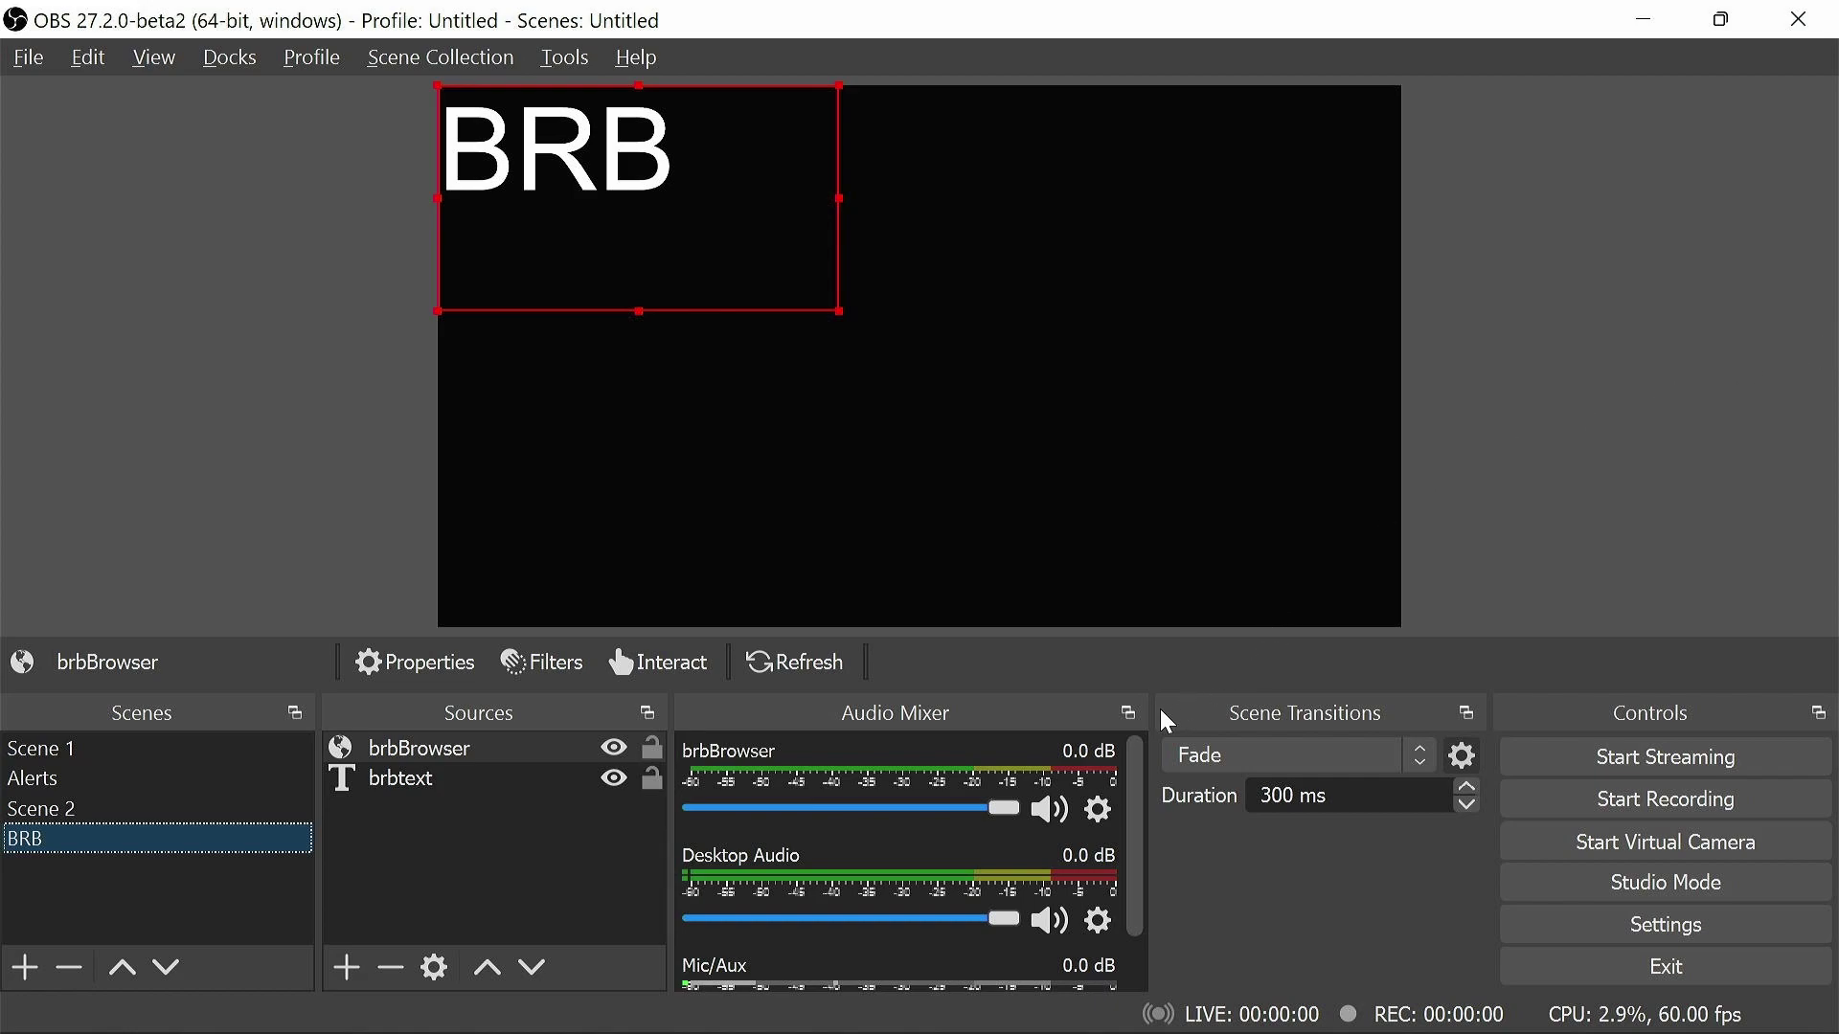
Move the brbBrowser source below the BRB text, enlarge it to fill most of the remaining canvas and shift it towards the centre.
right_click(503, 755)
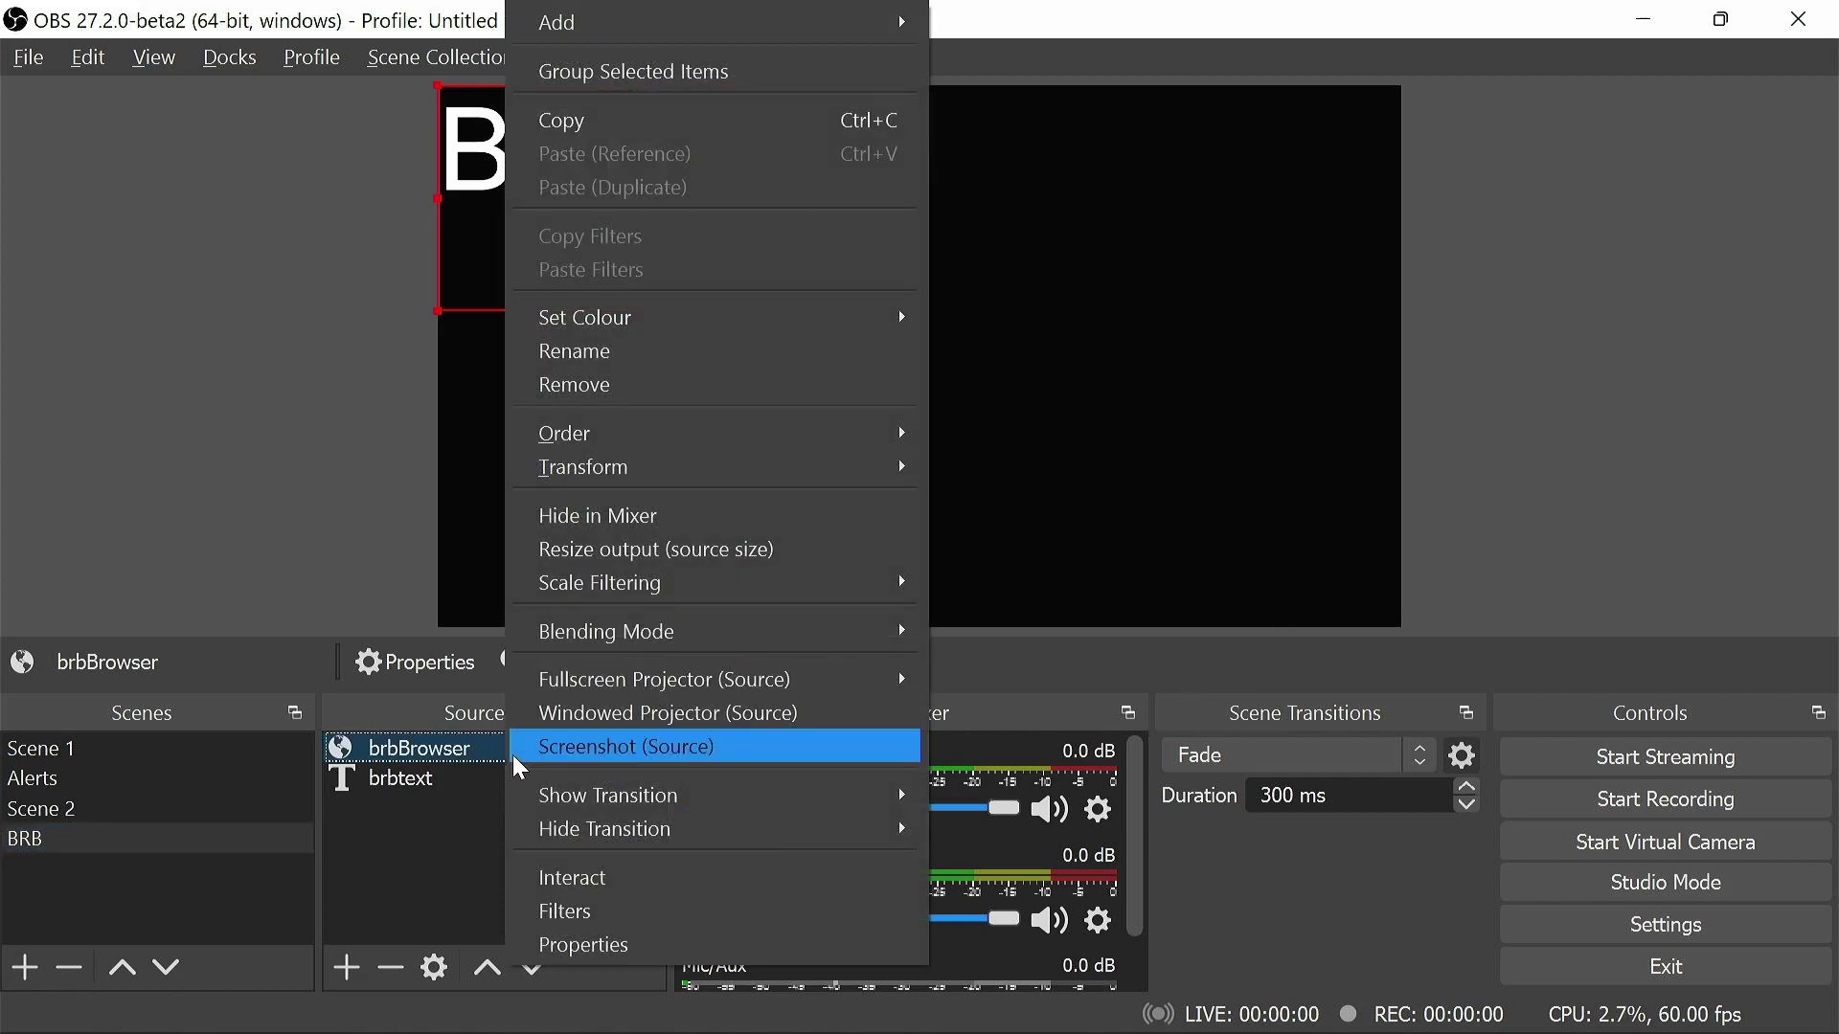
click(488, 757)
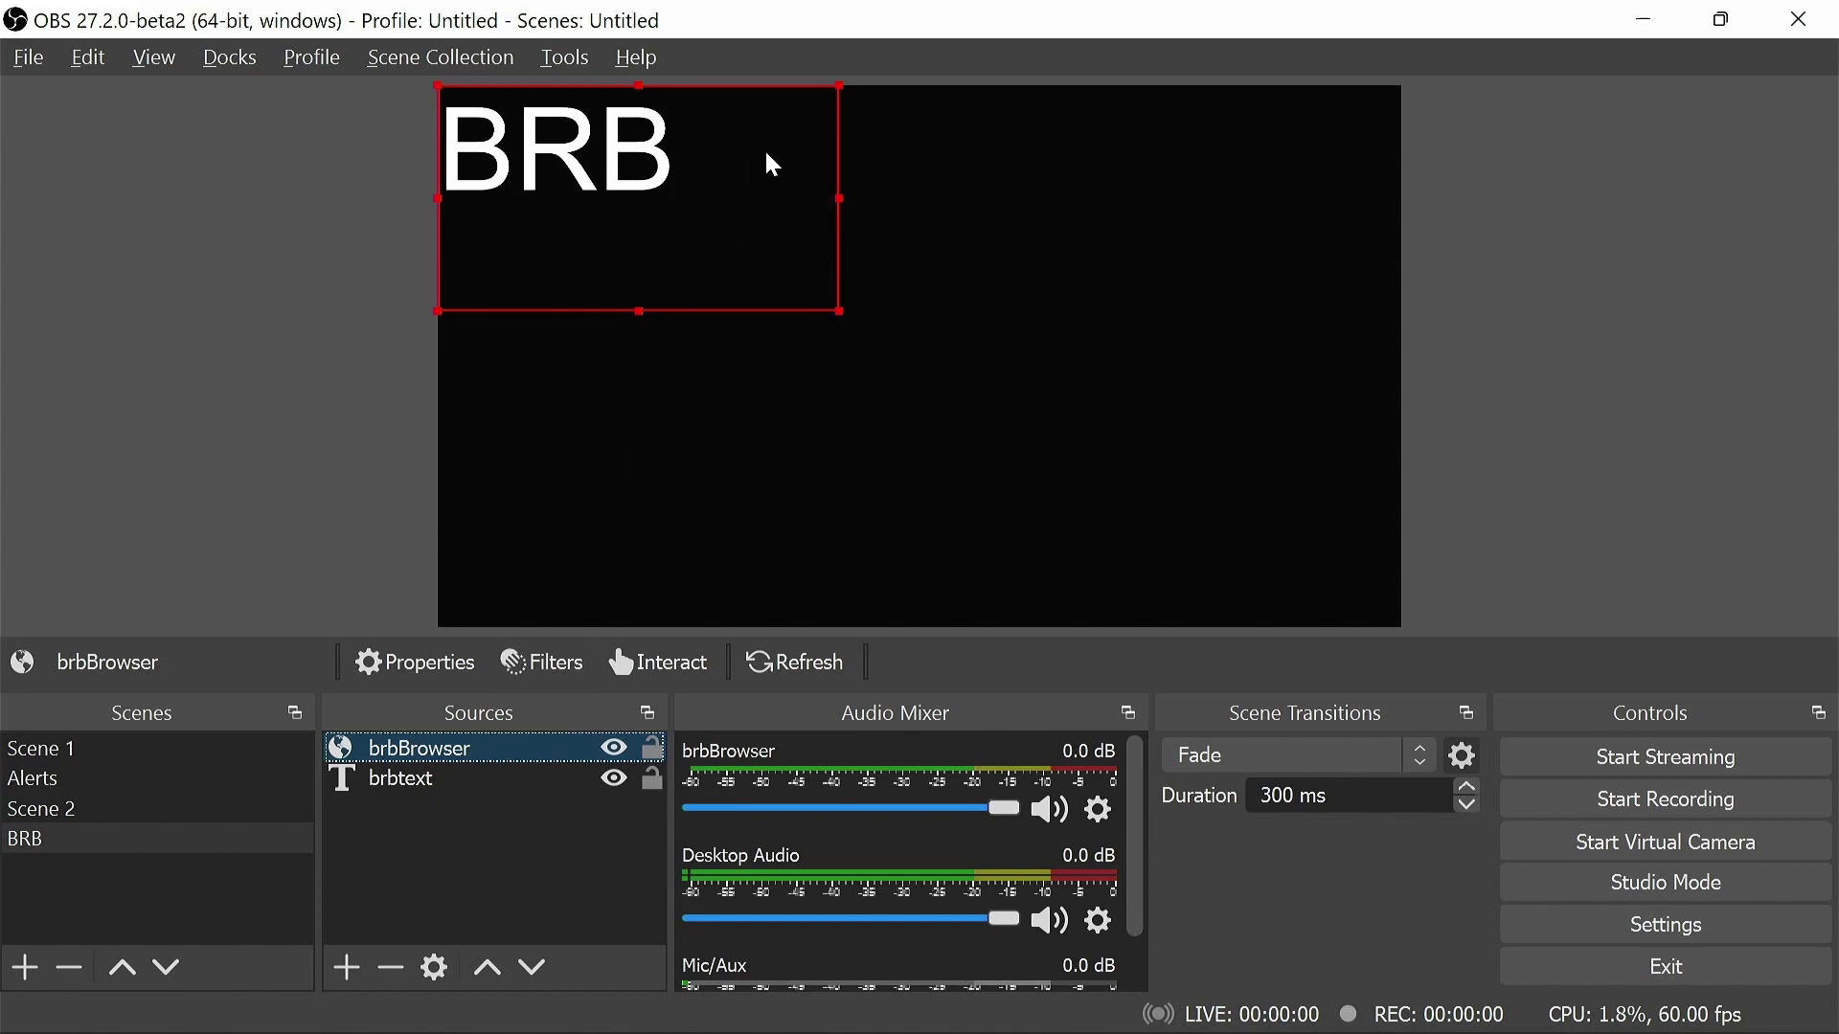
drag(767, 163, 825, 277)
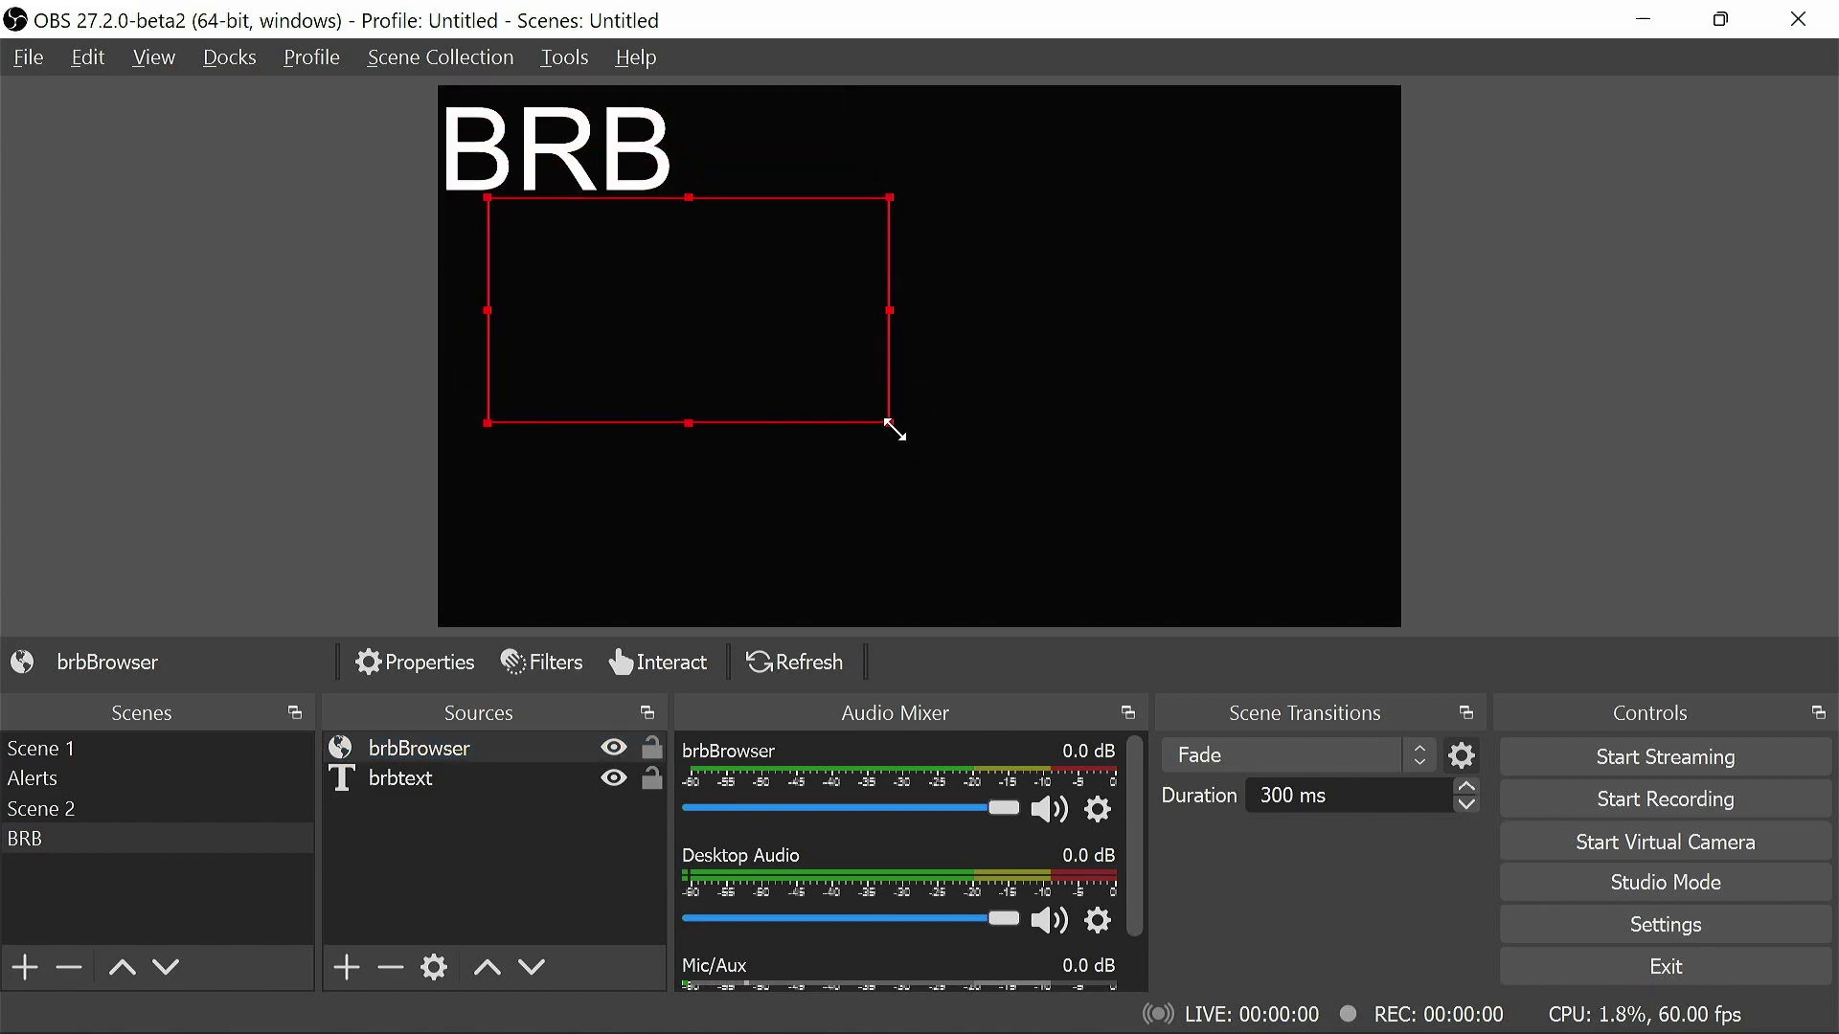
drag(893, 424, 1197, 595)
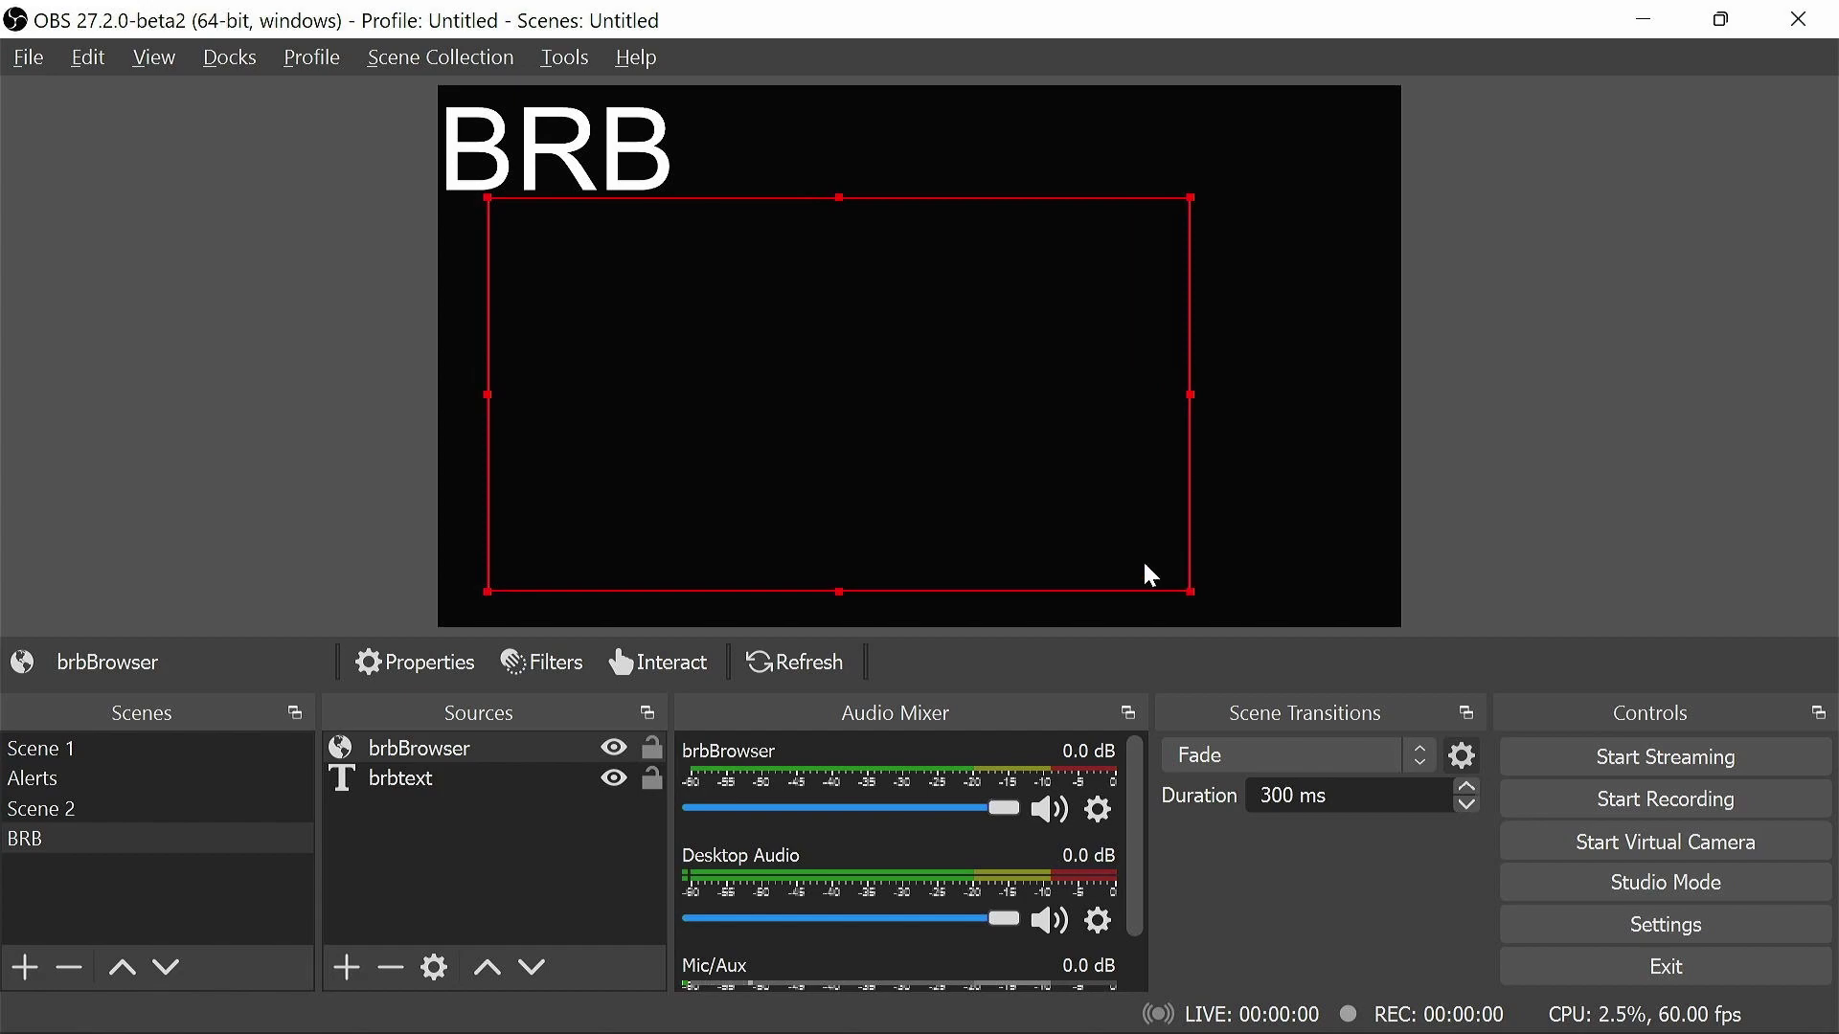
drag(991, 476, 1085, 469)
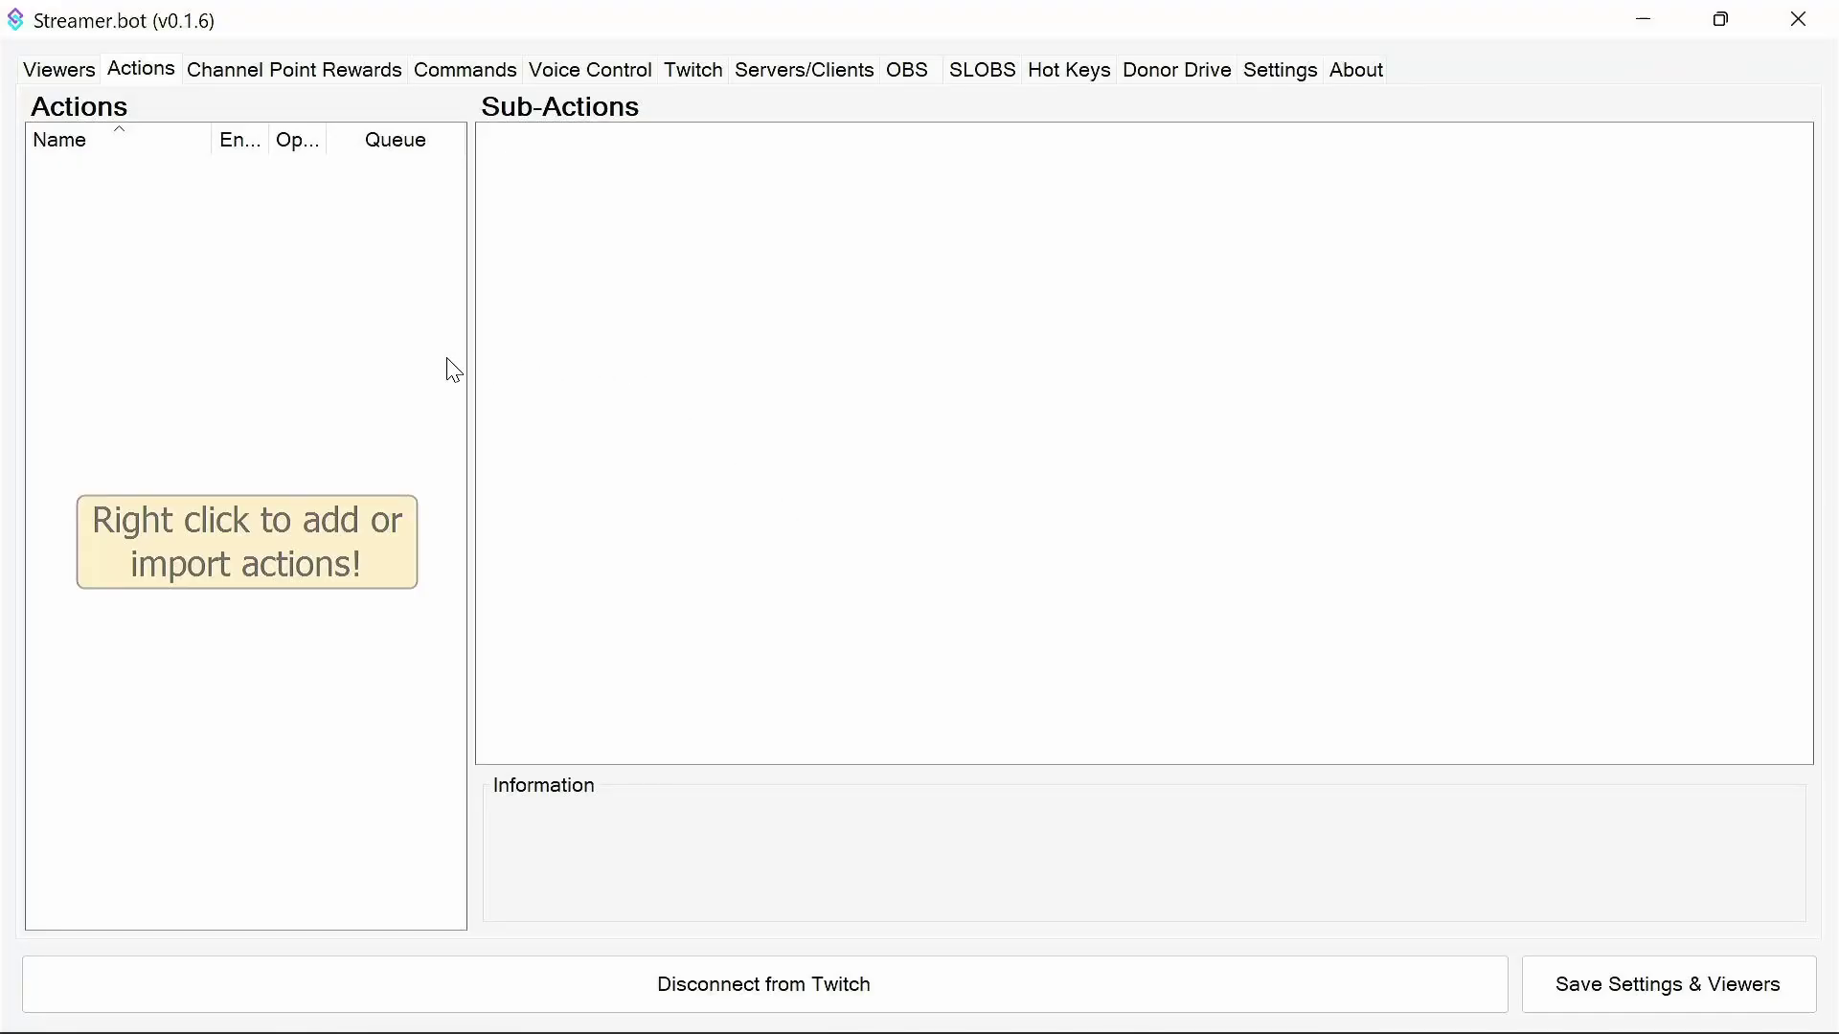
Switch to Streamer.bot and import the Failed BRB and BRB Video player actions from the copied import string.
right_click(160, 249)
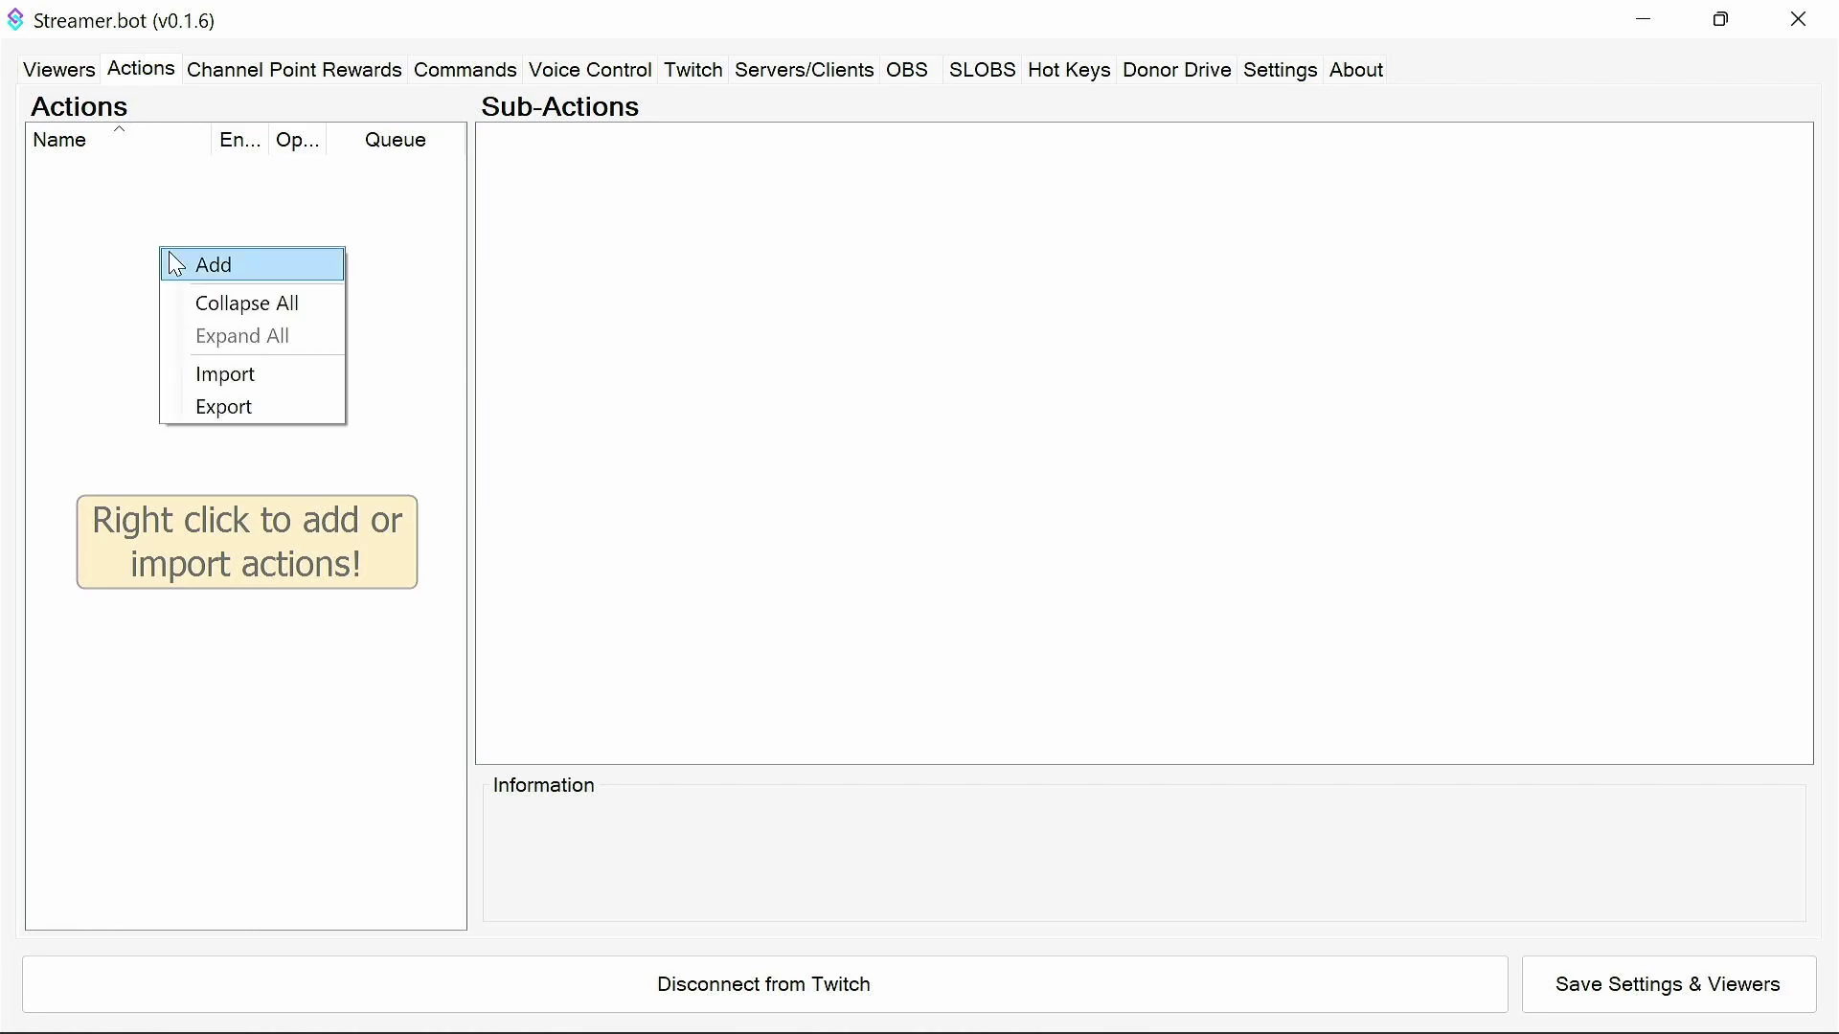
click(245, 377)
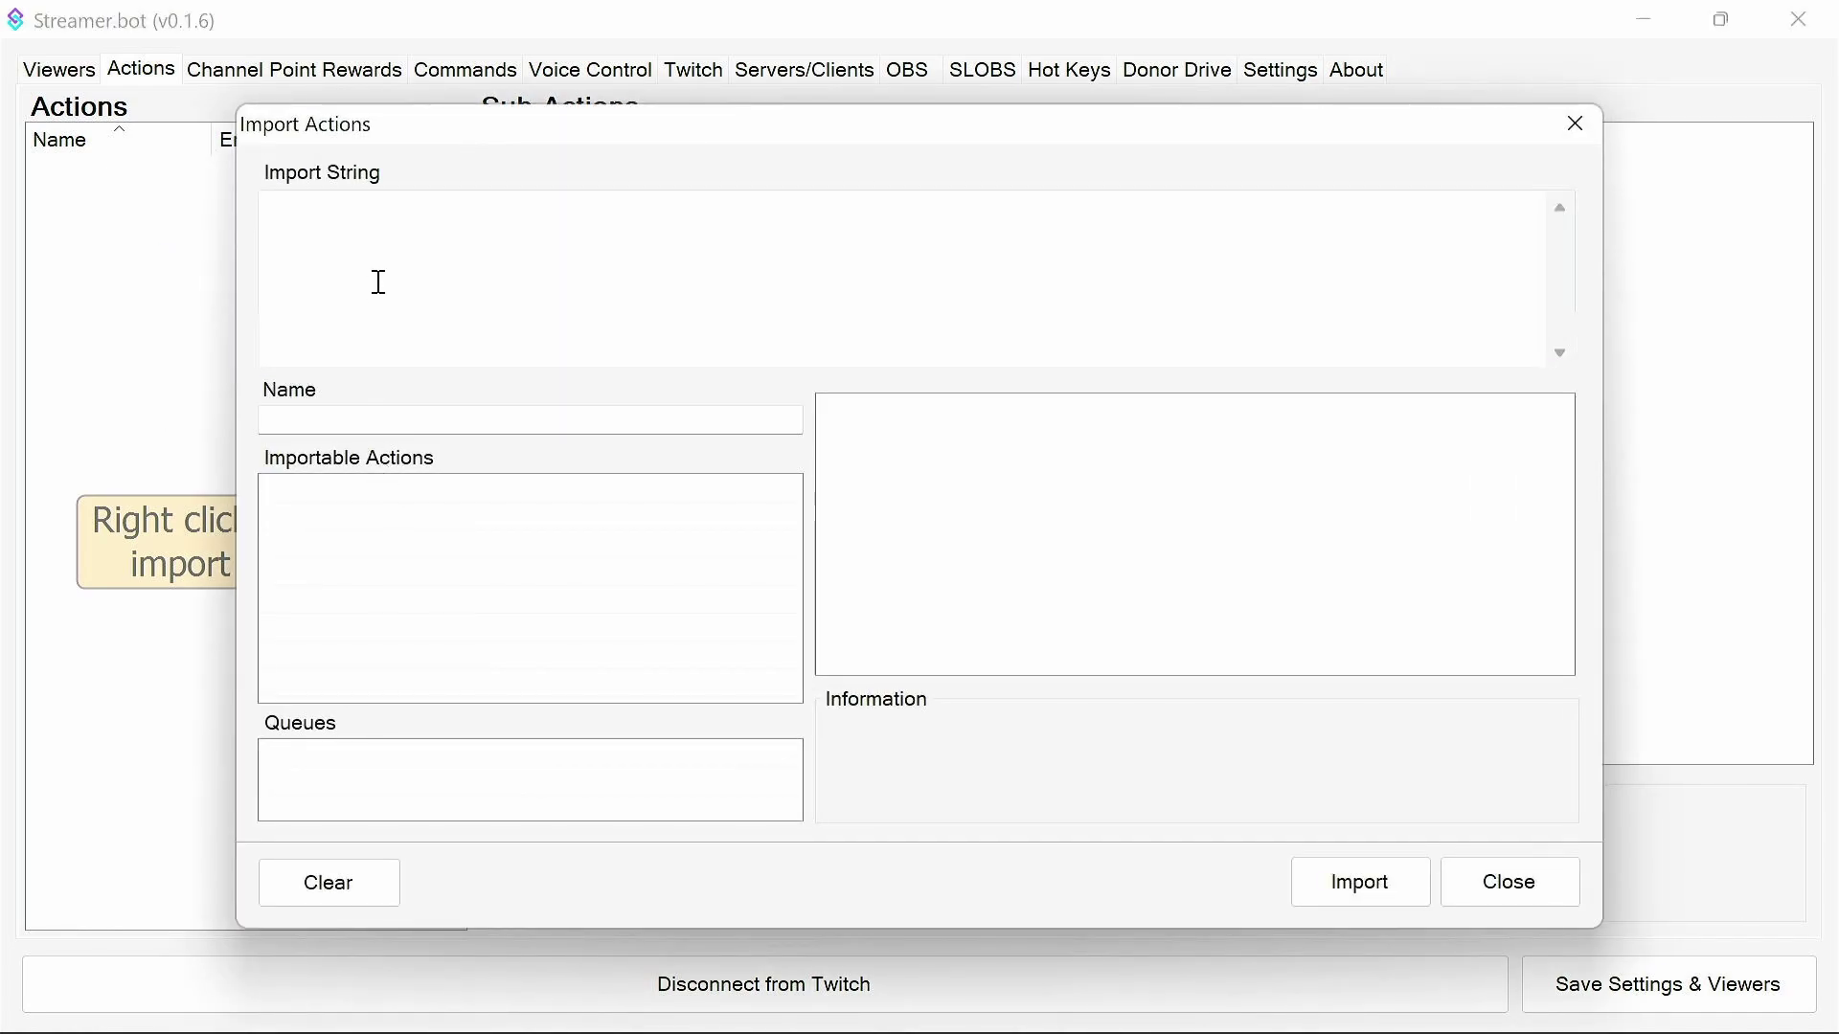
click(378, 283)
key(ctrl+v)
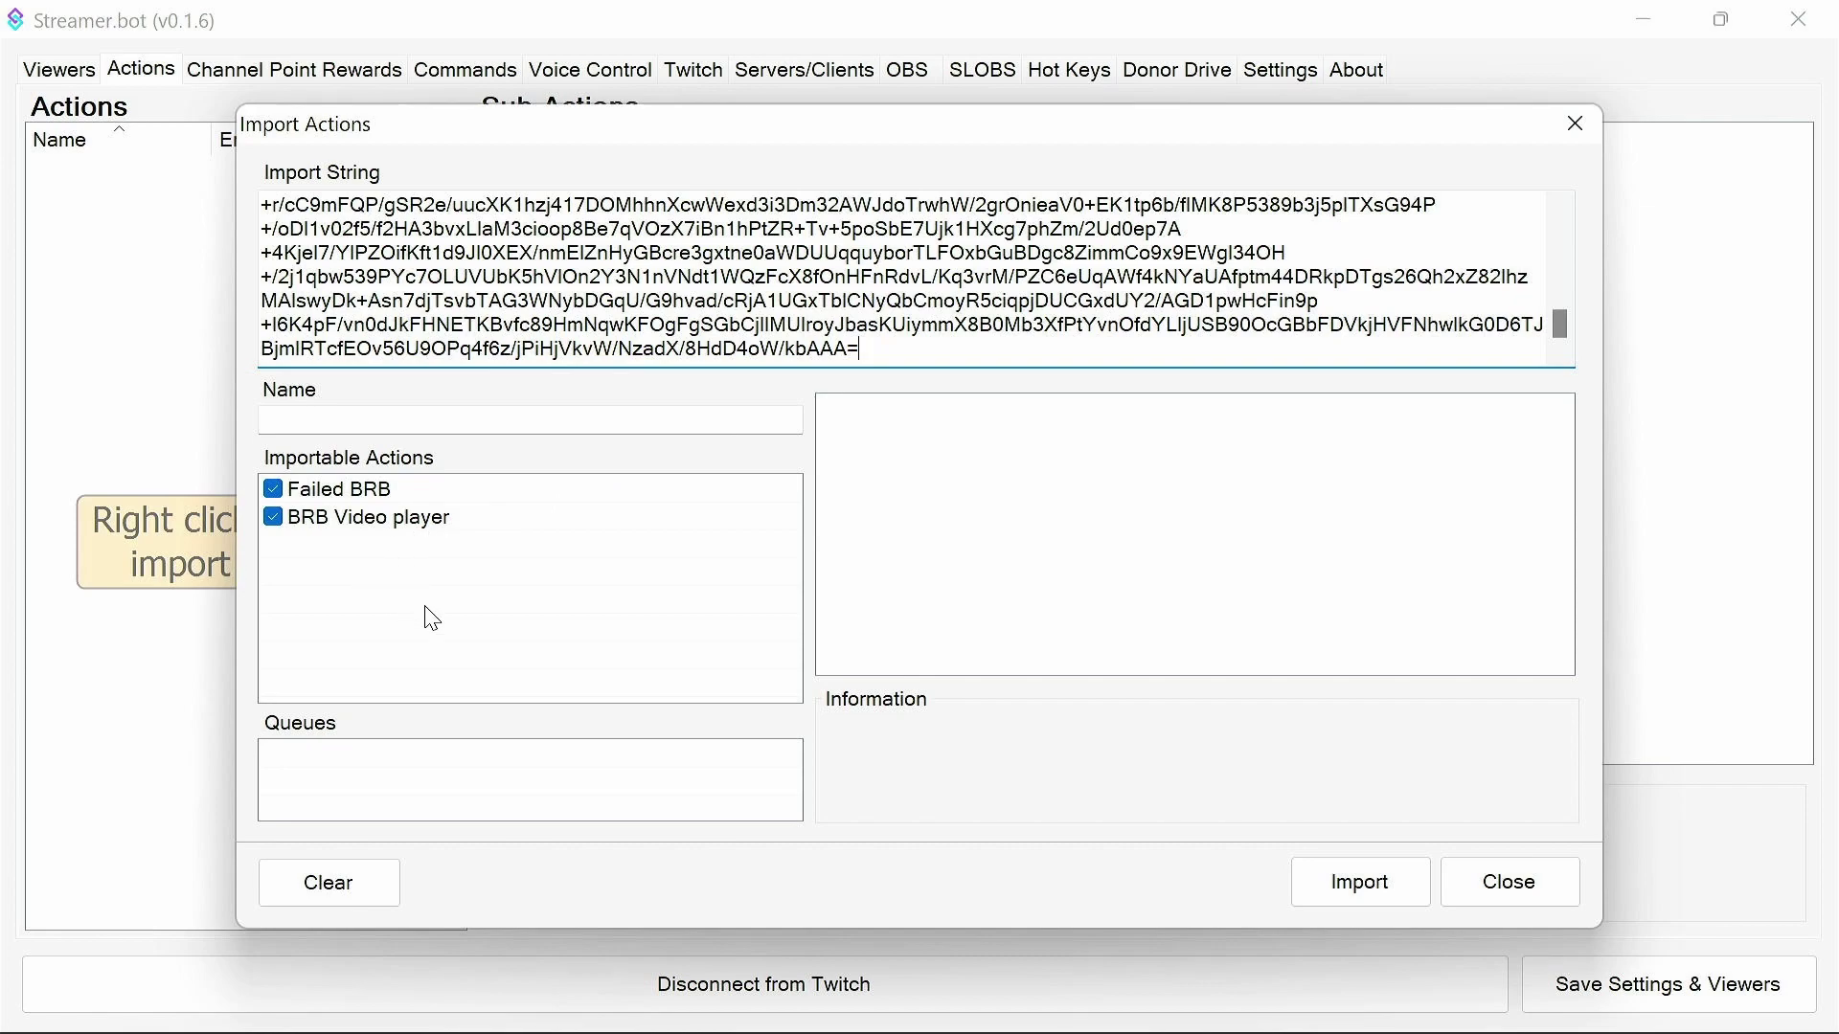
click(1355, 881)
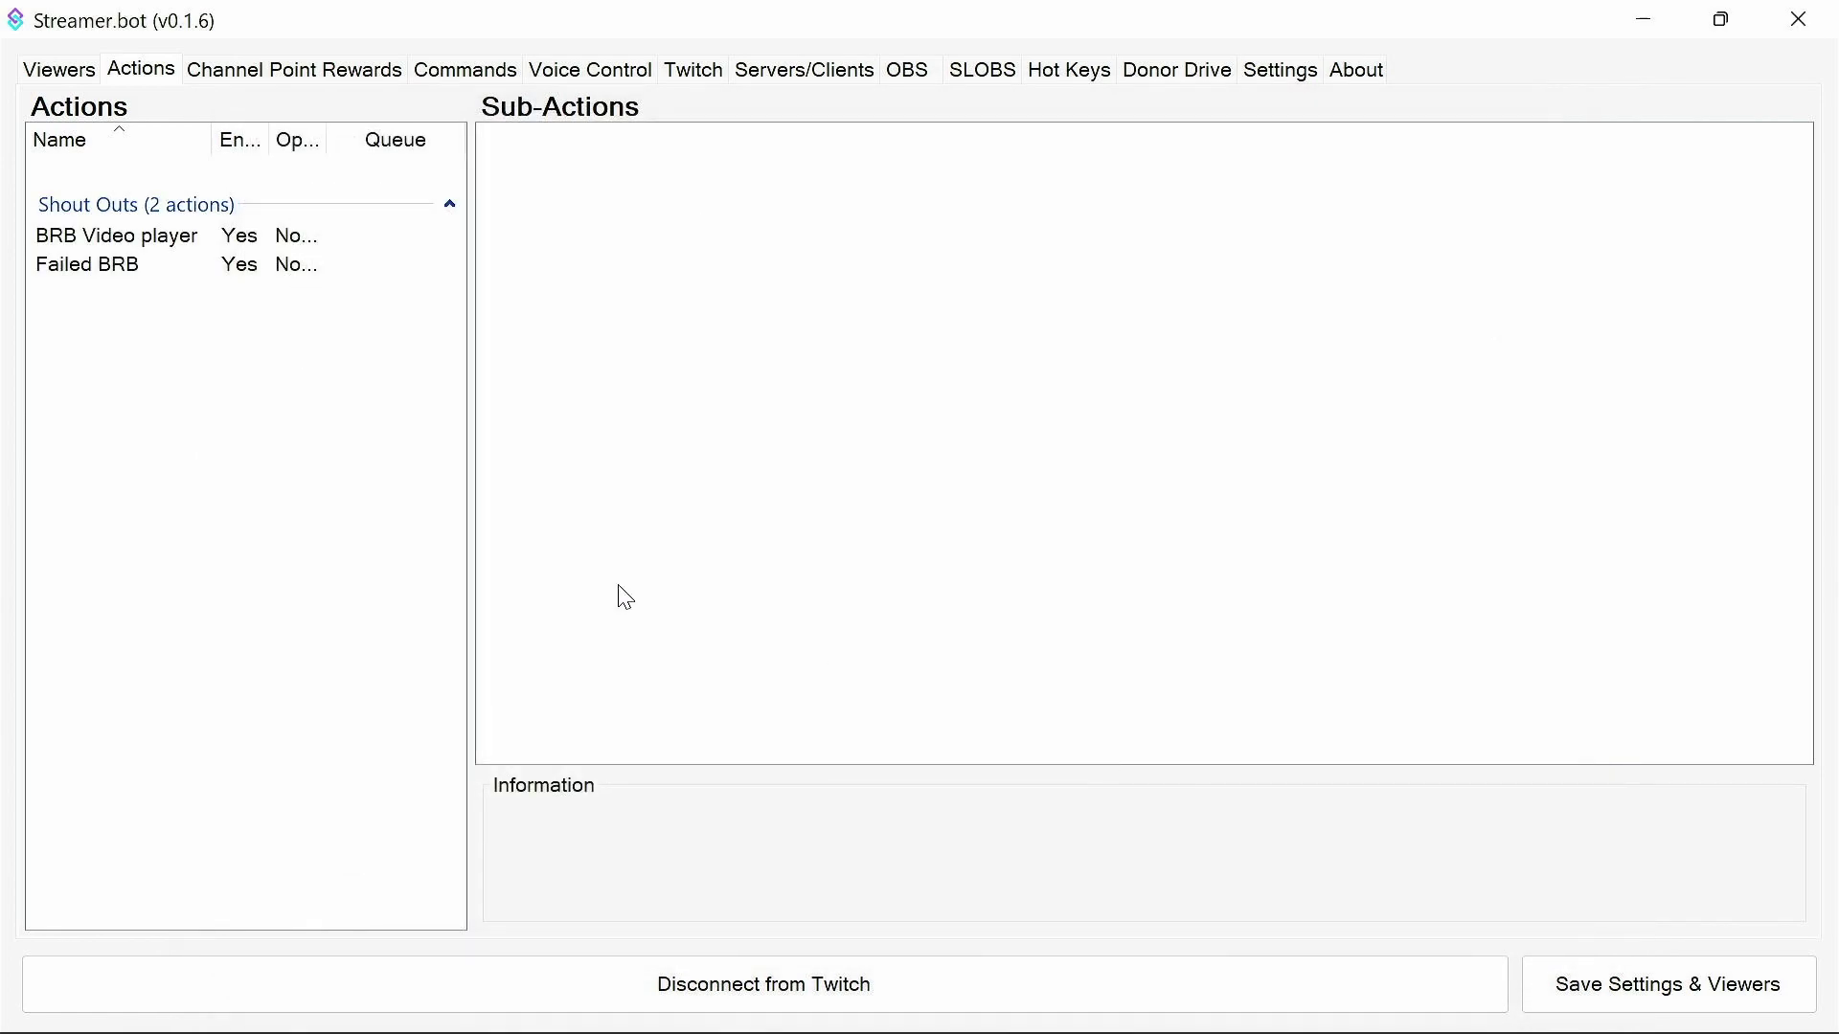
In the BRB Video player action, set the ShoutOutScene global variable to BRB.
click(163, 241)
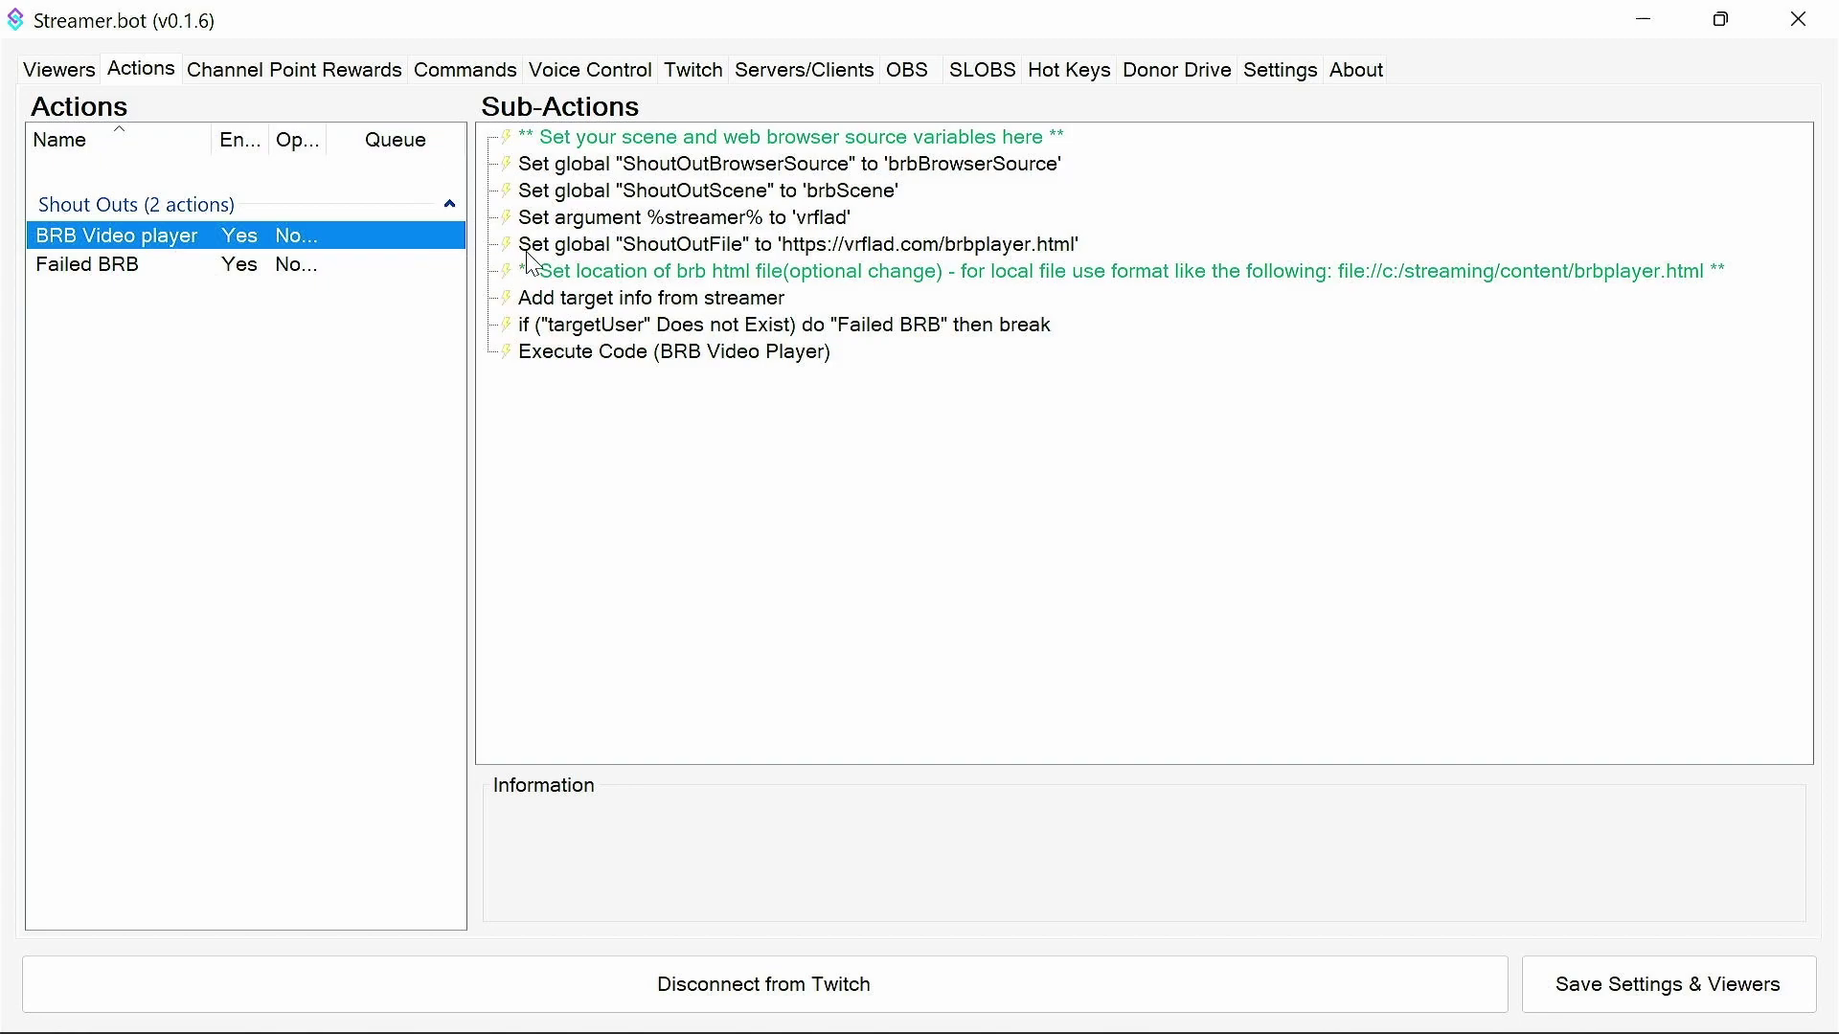
click(925, 169)
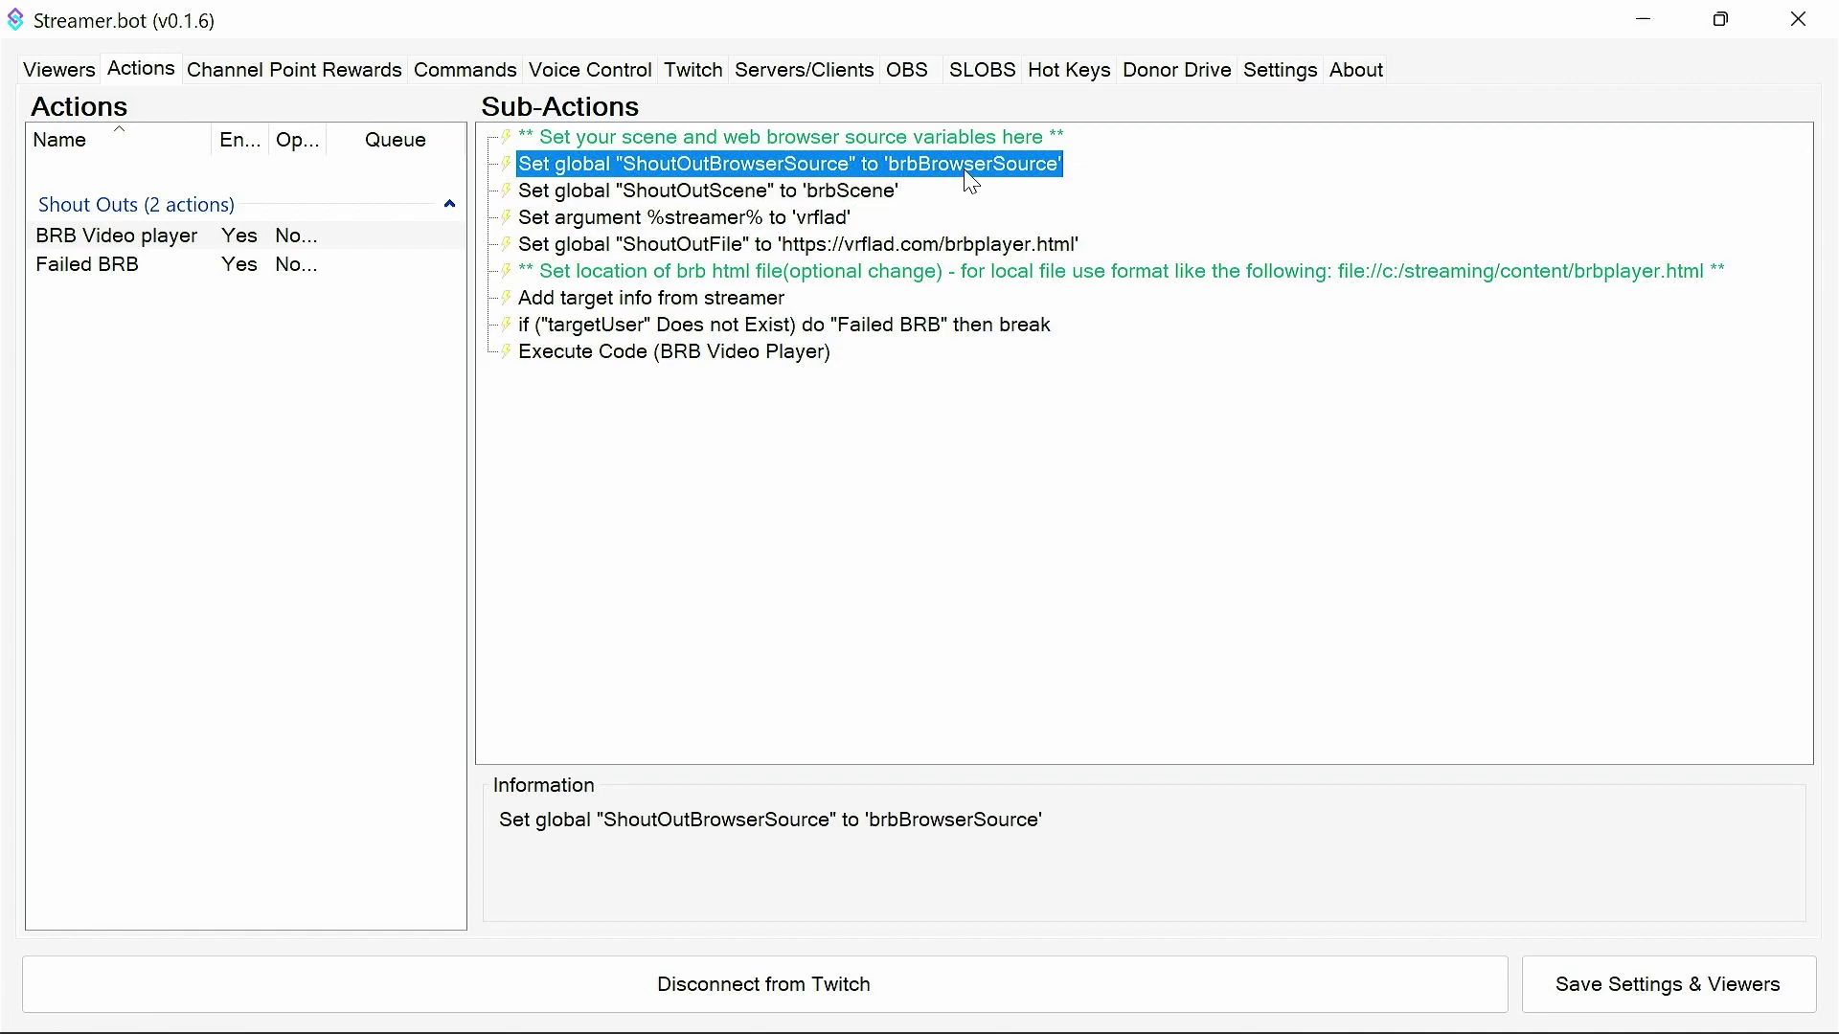
double_click(838, 193)
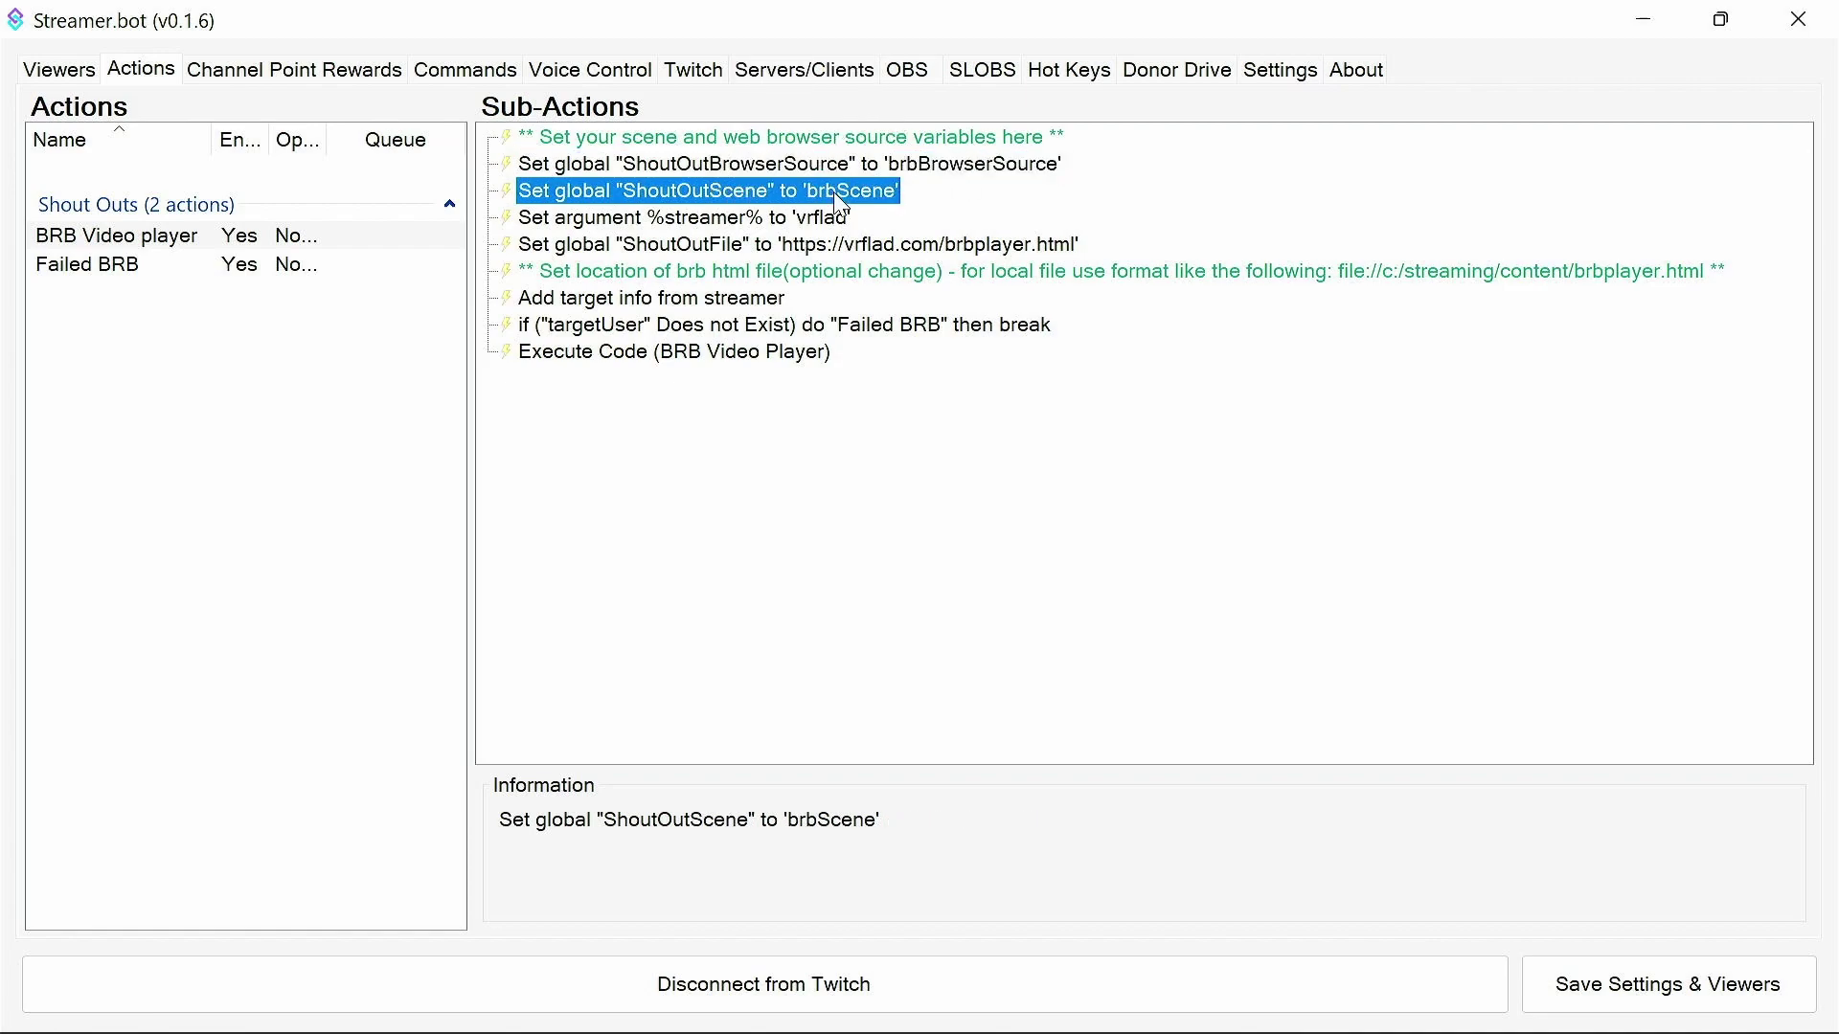
key(Tab)
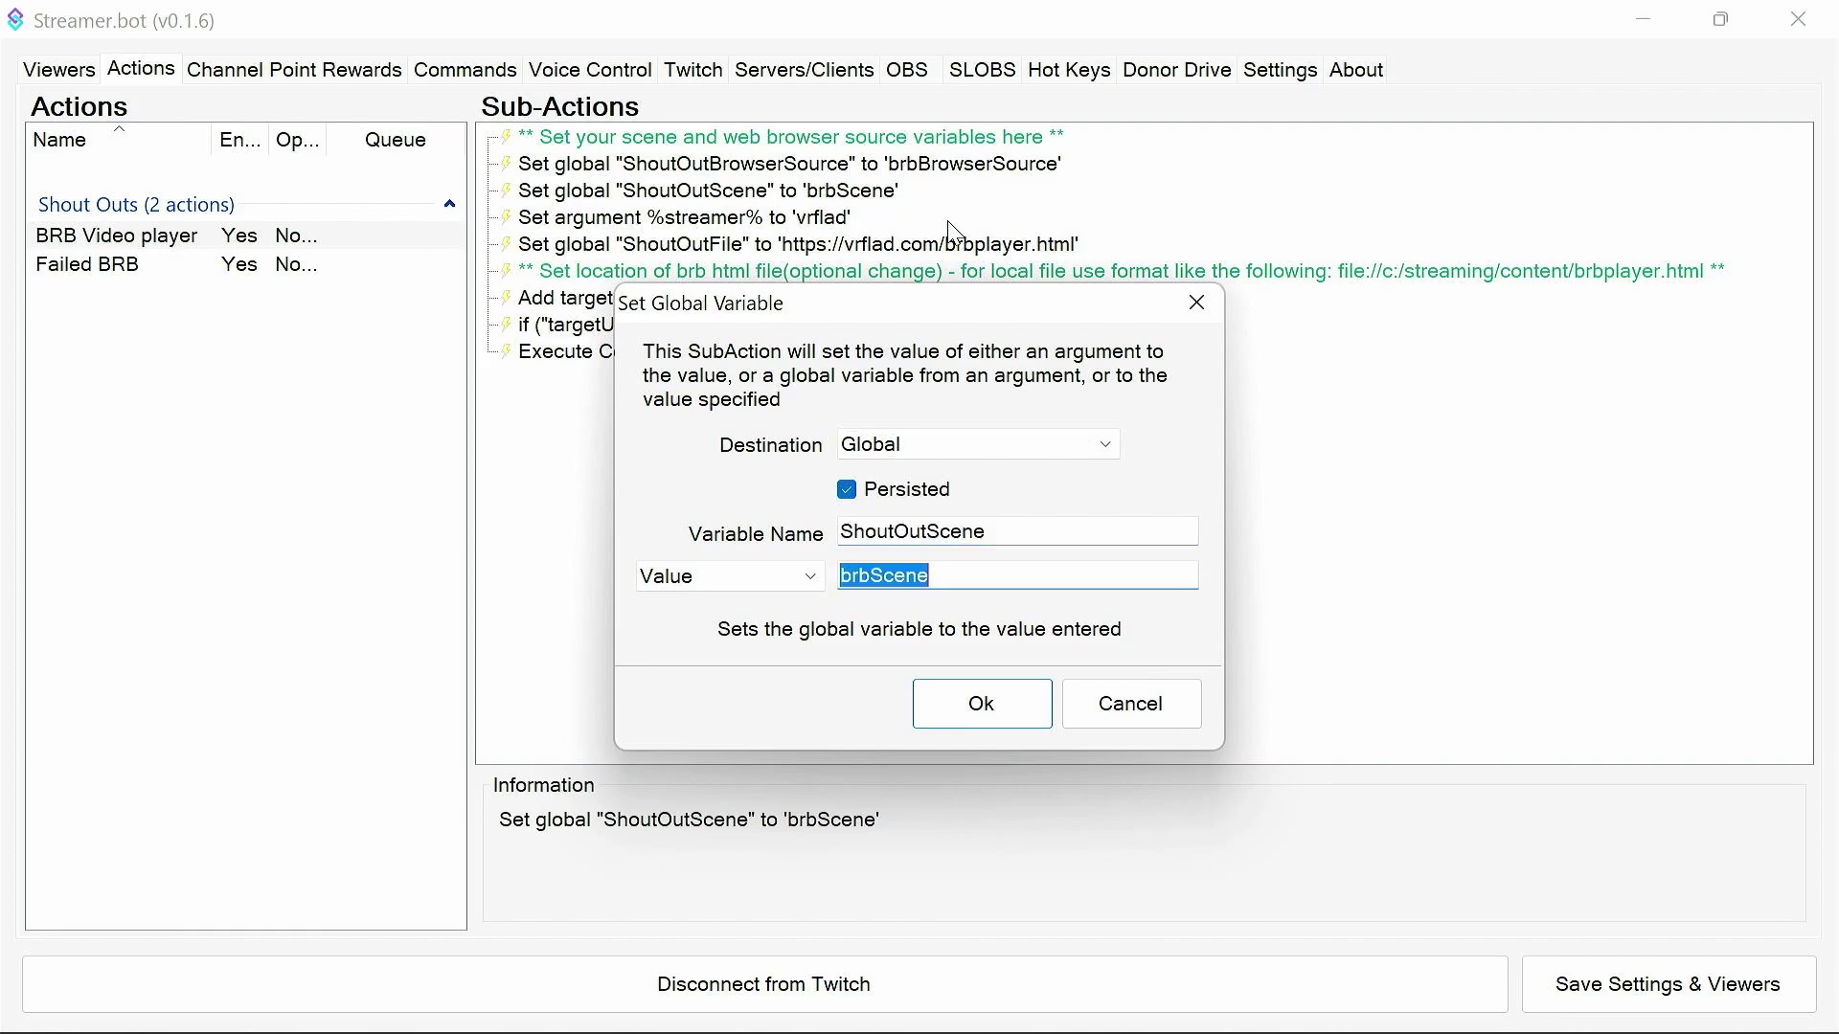
key(Tab)
key(shift+Tab)
text(BRB)
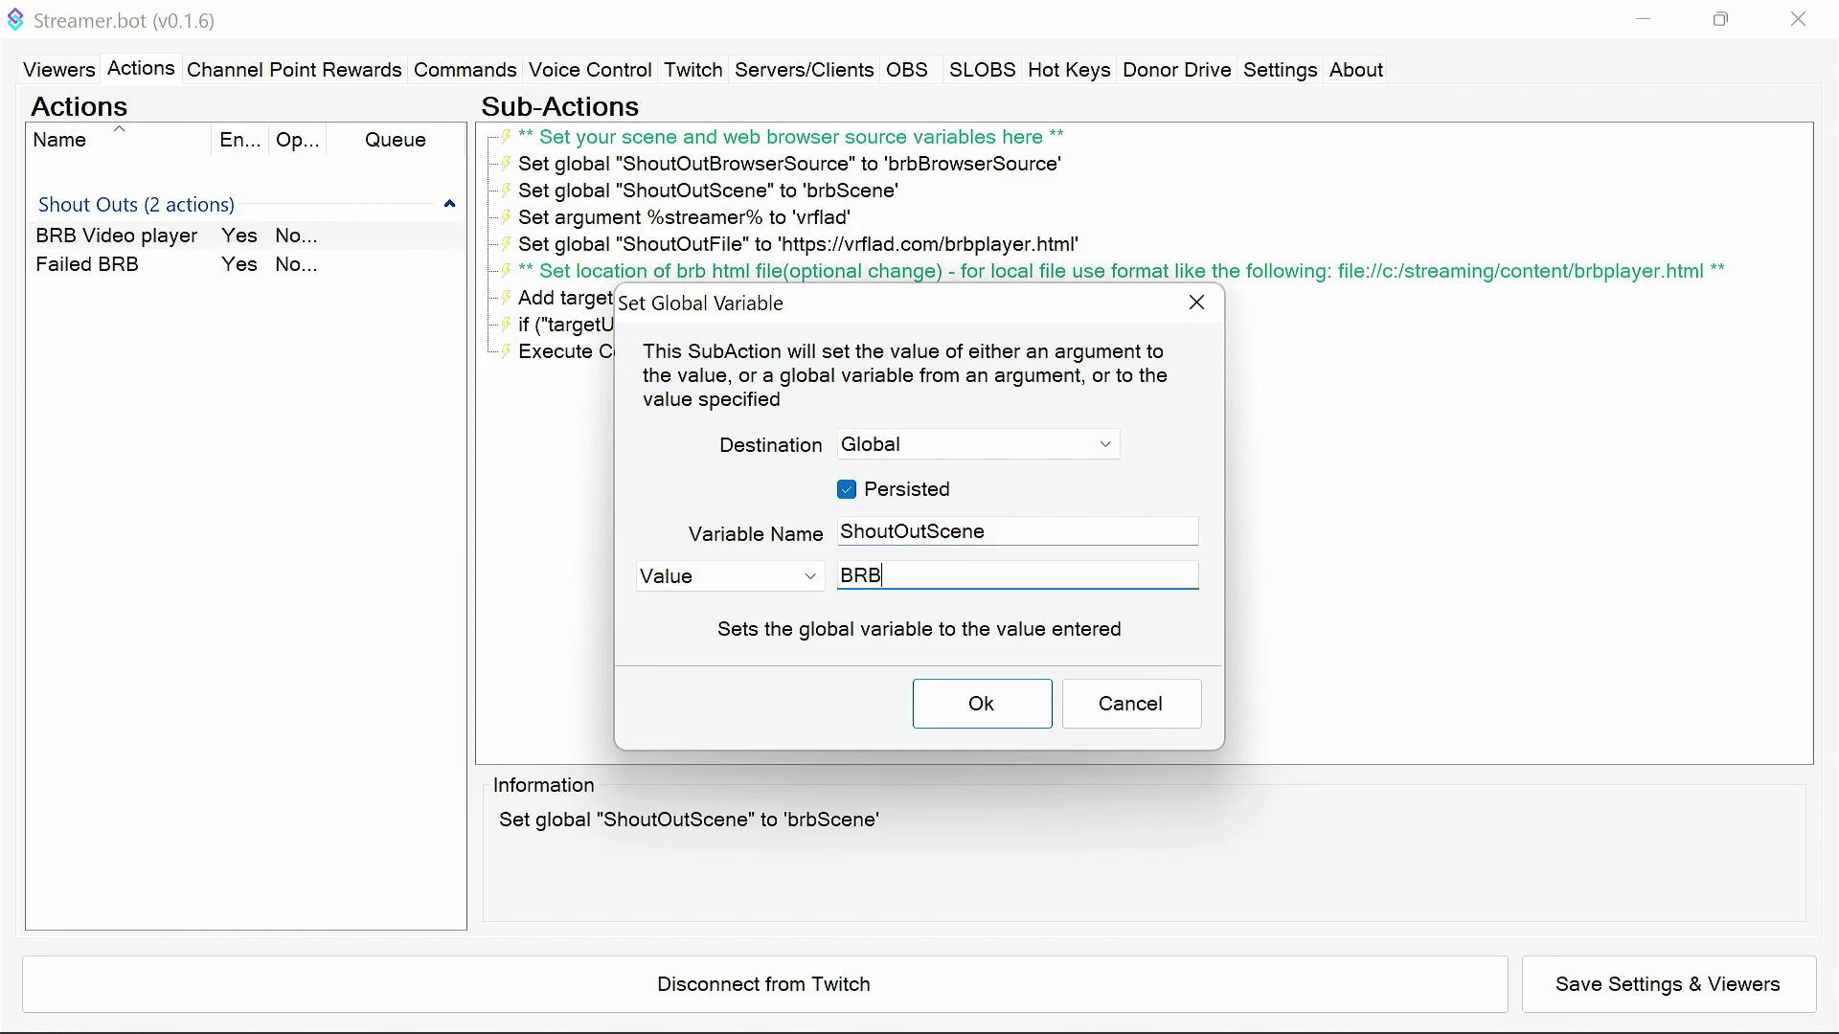
click(983, 702)
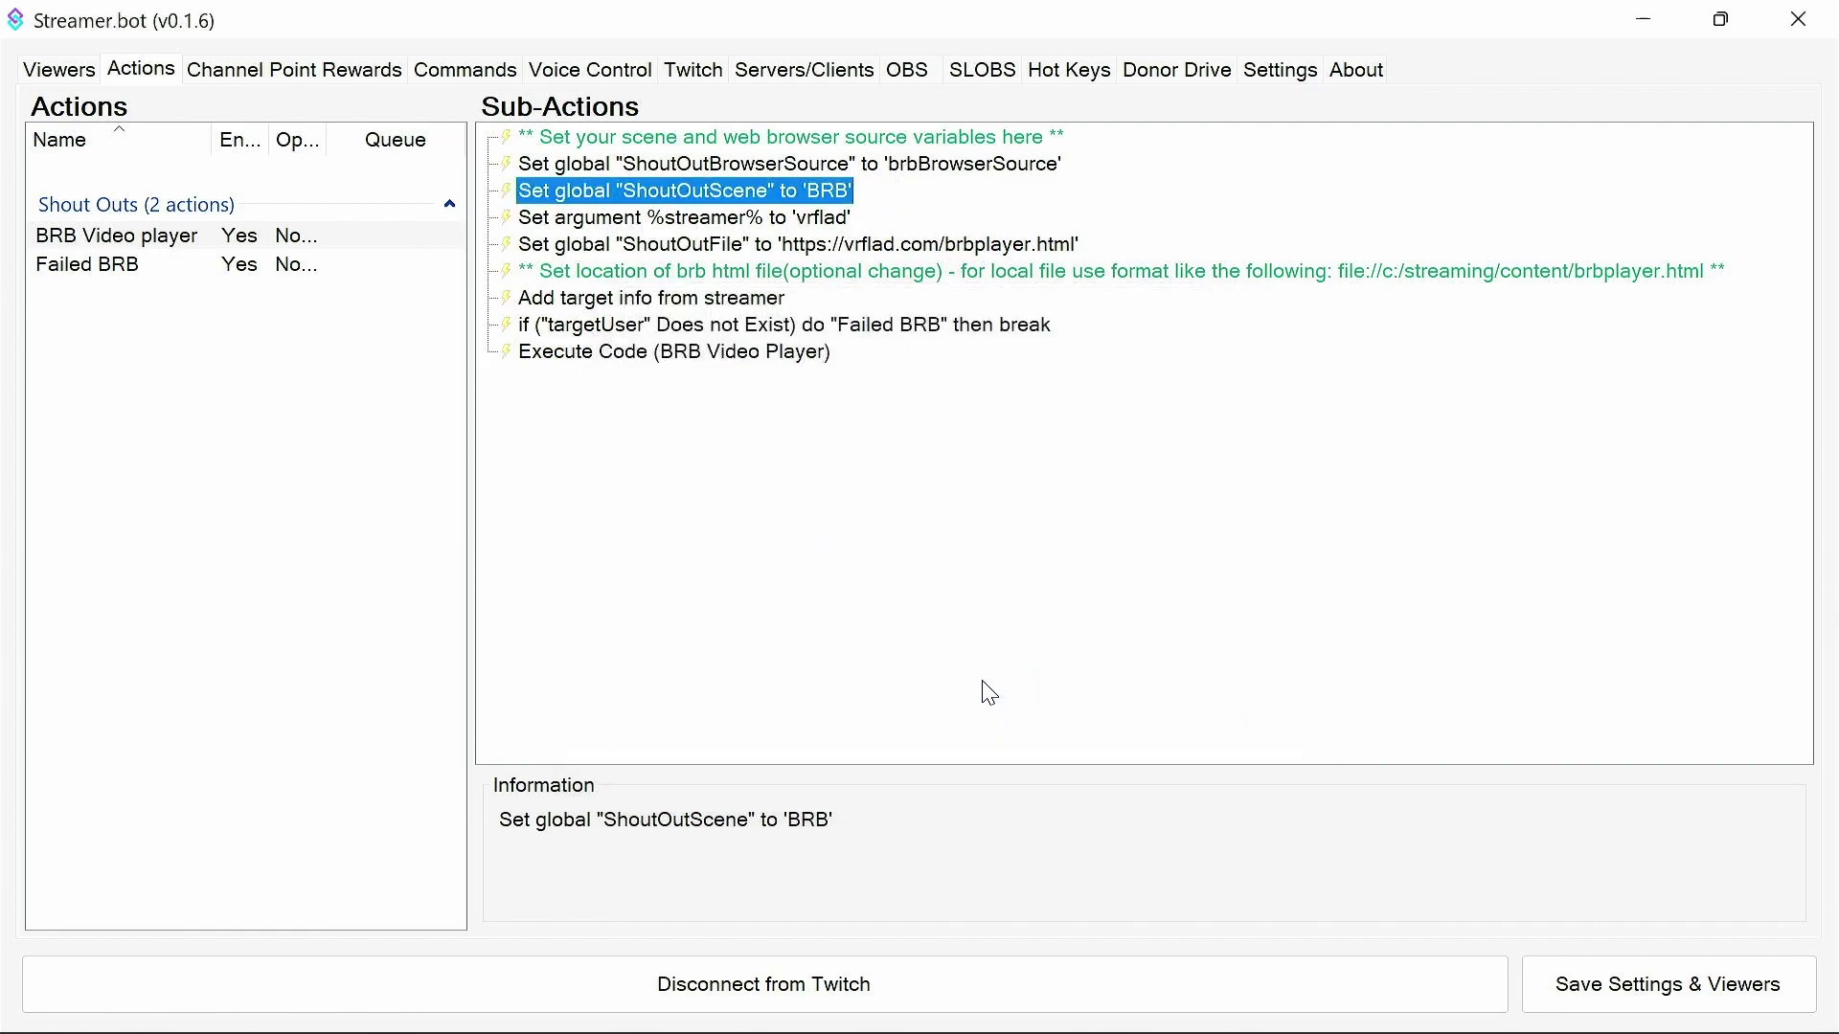
Set the ShoutOutBrowserSource global variable to brbBrowser.
double_click(926, 164)
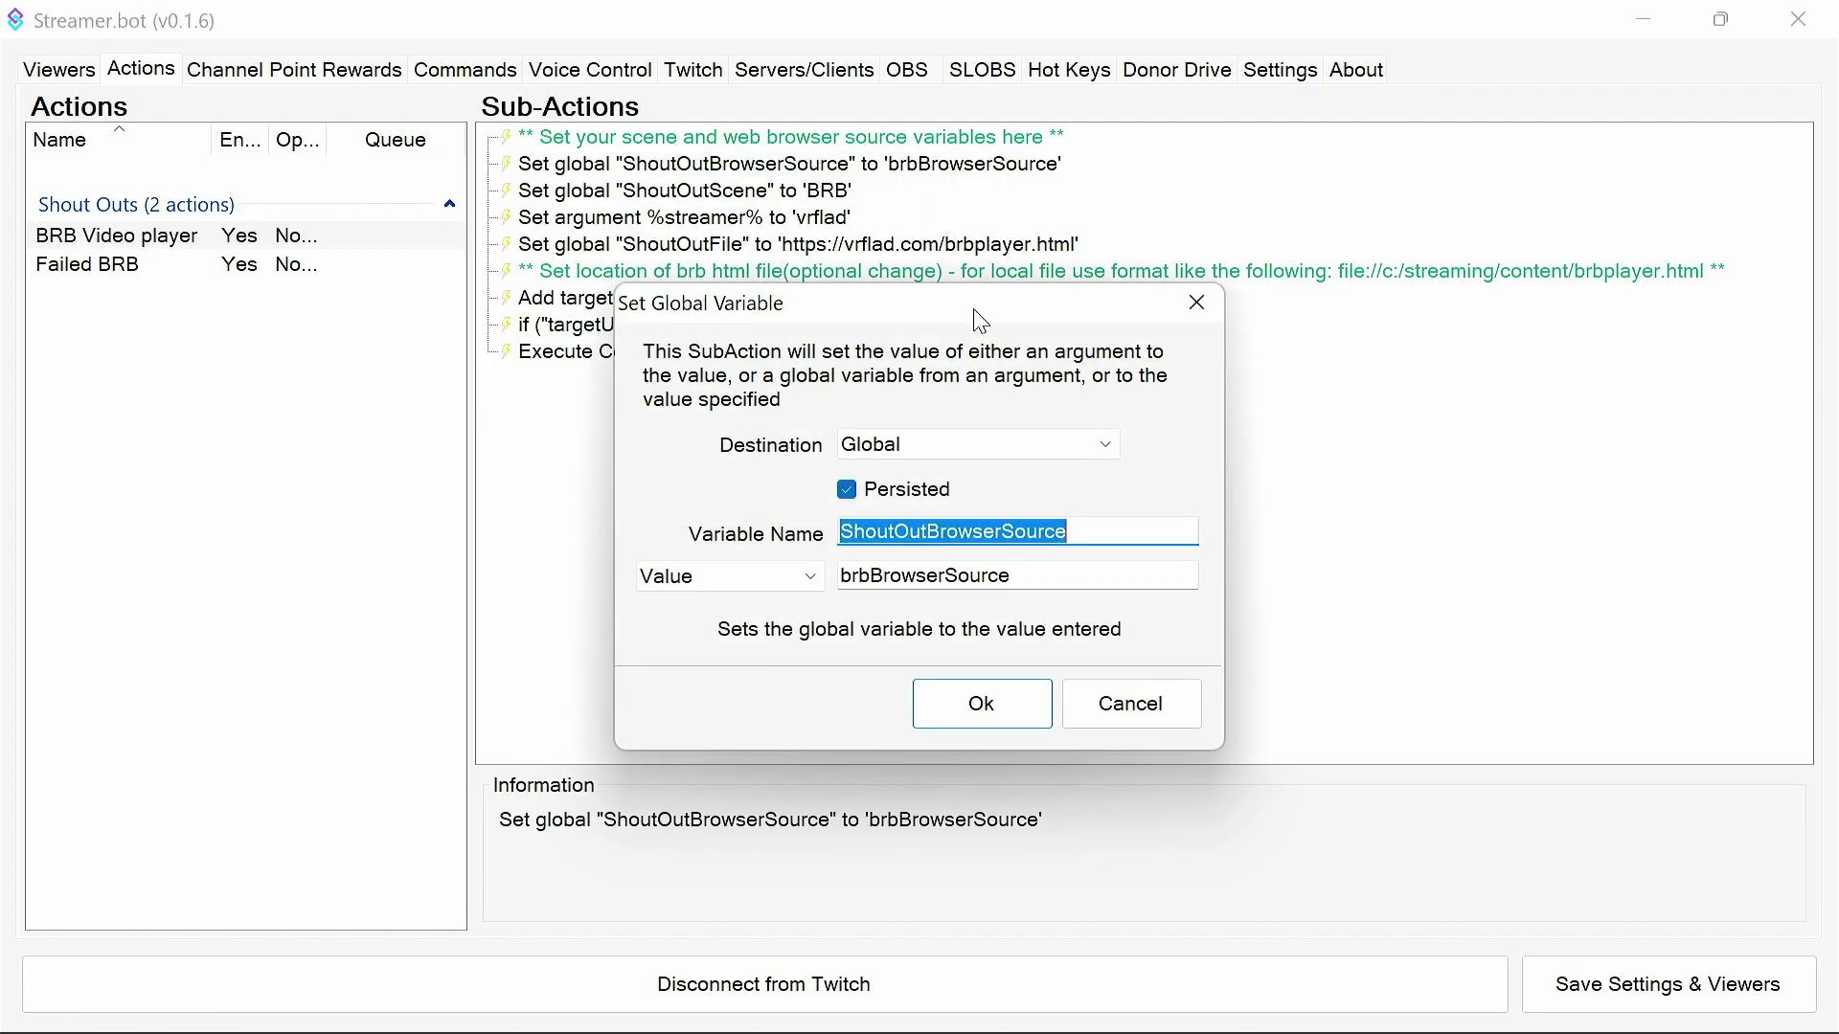
drag(945, 576, 1125, 582)
key(BackSpace)
click(987, 705)
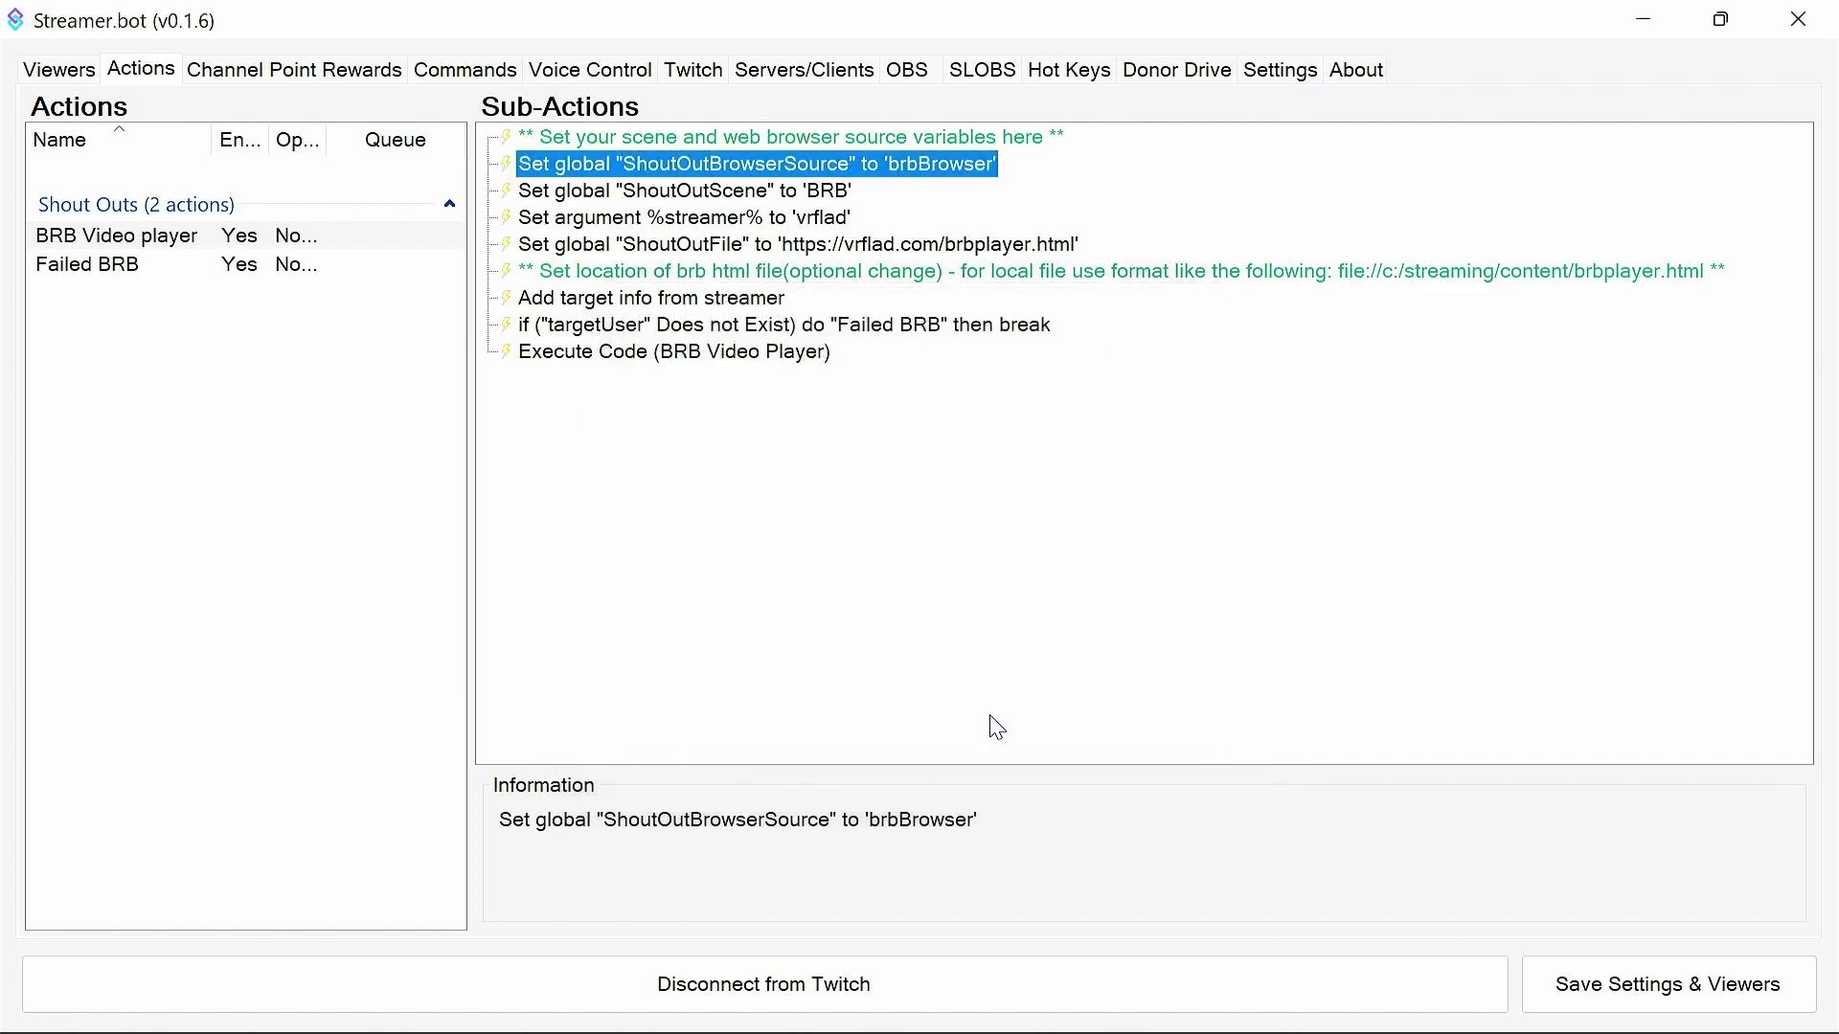
click(780, 218)
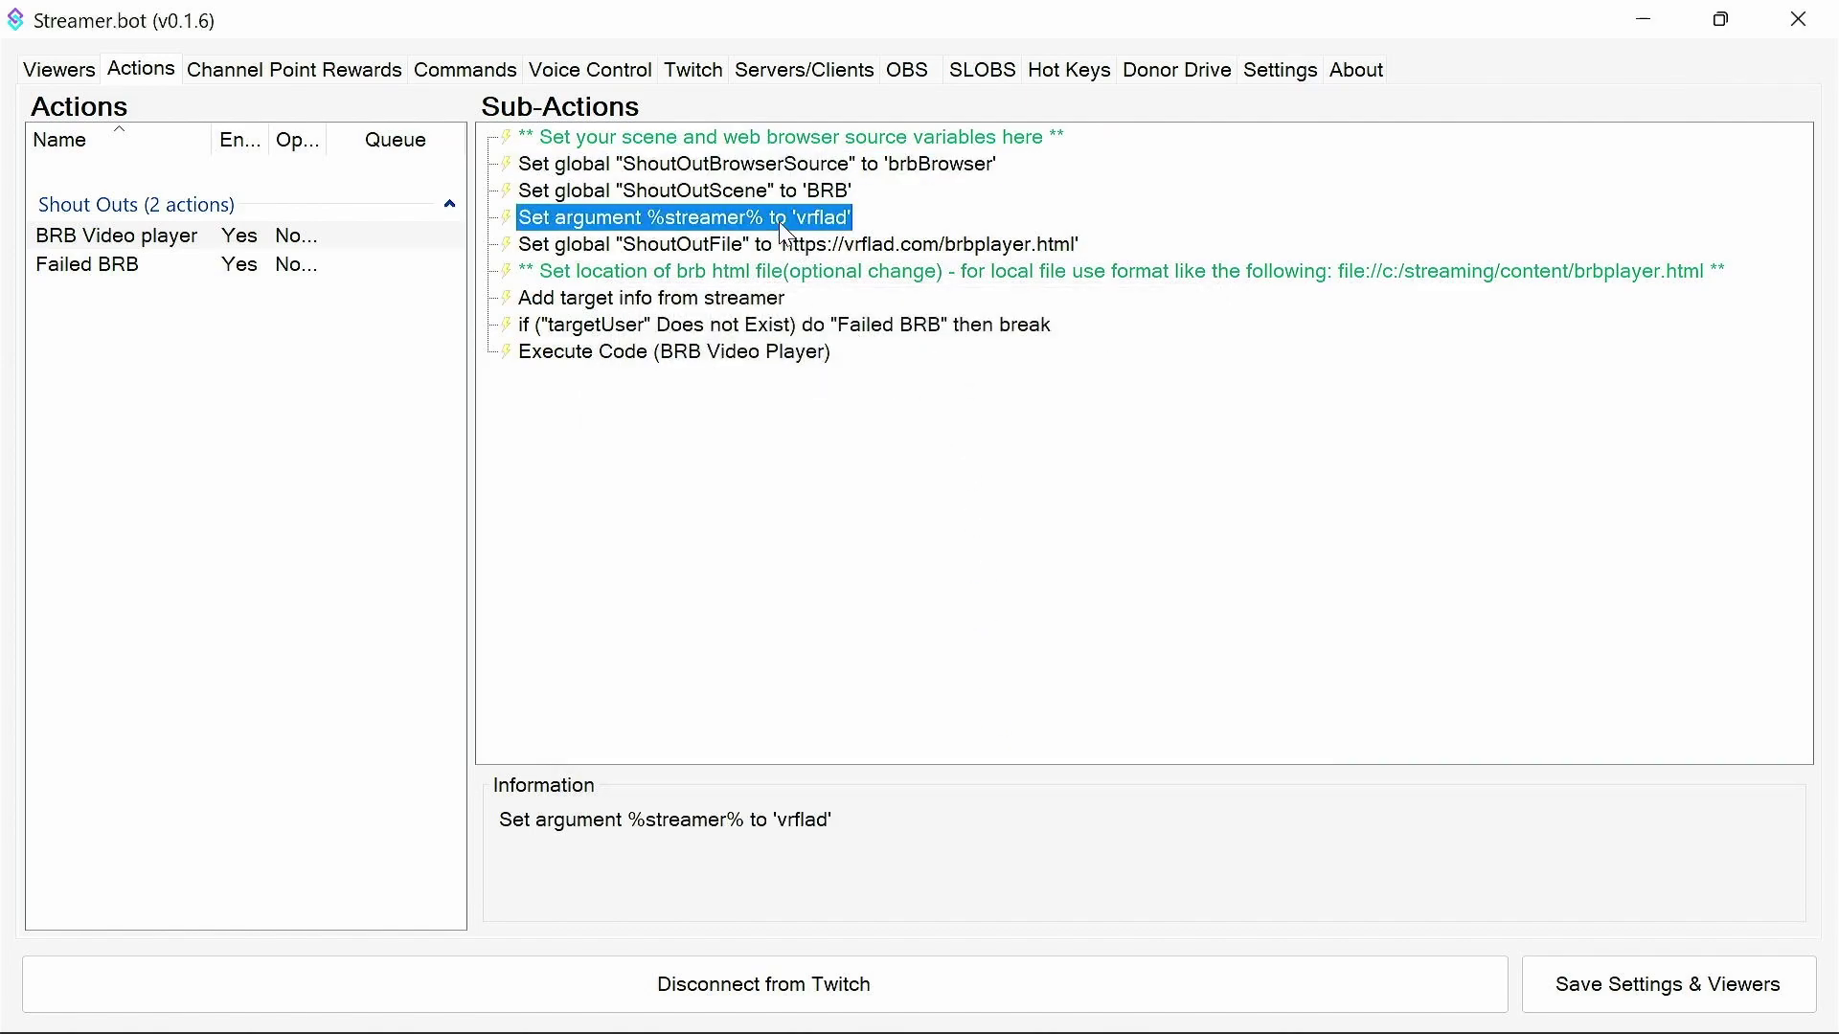
double_click(779, 221)
click(883, 528)
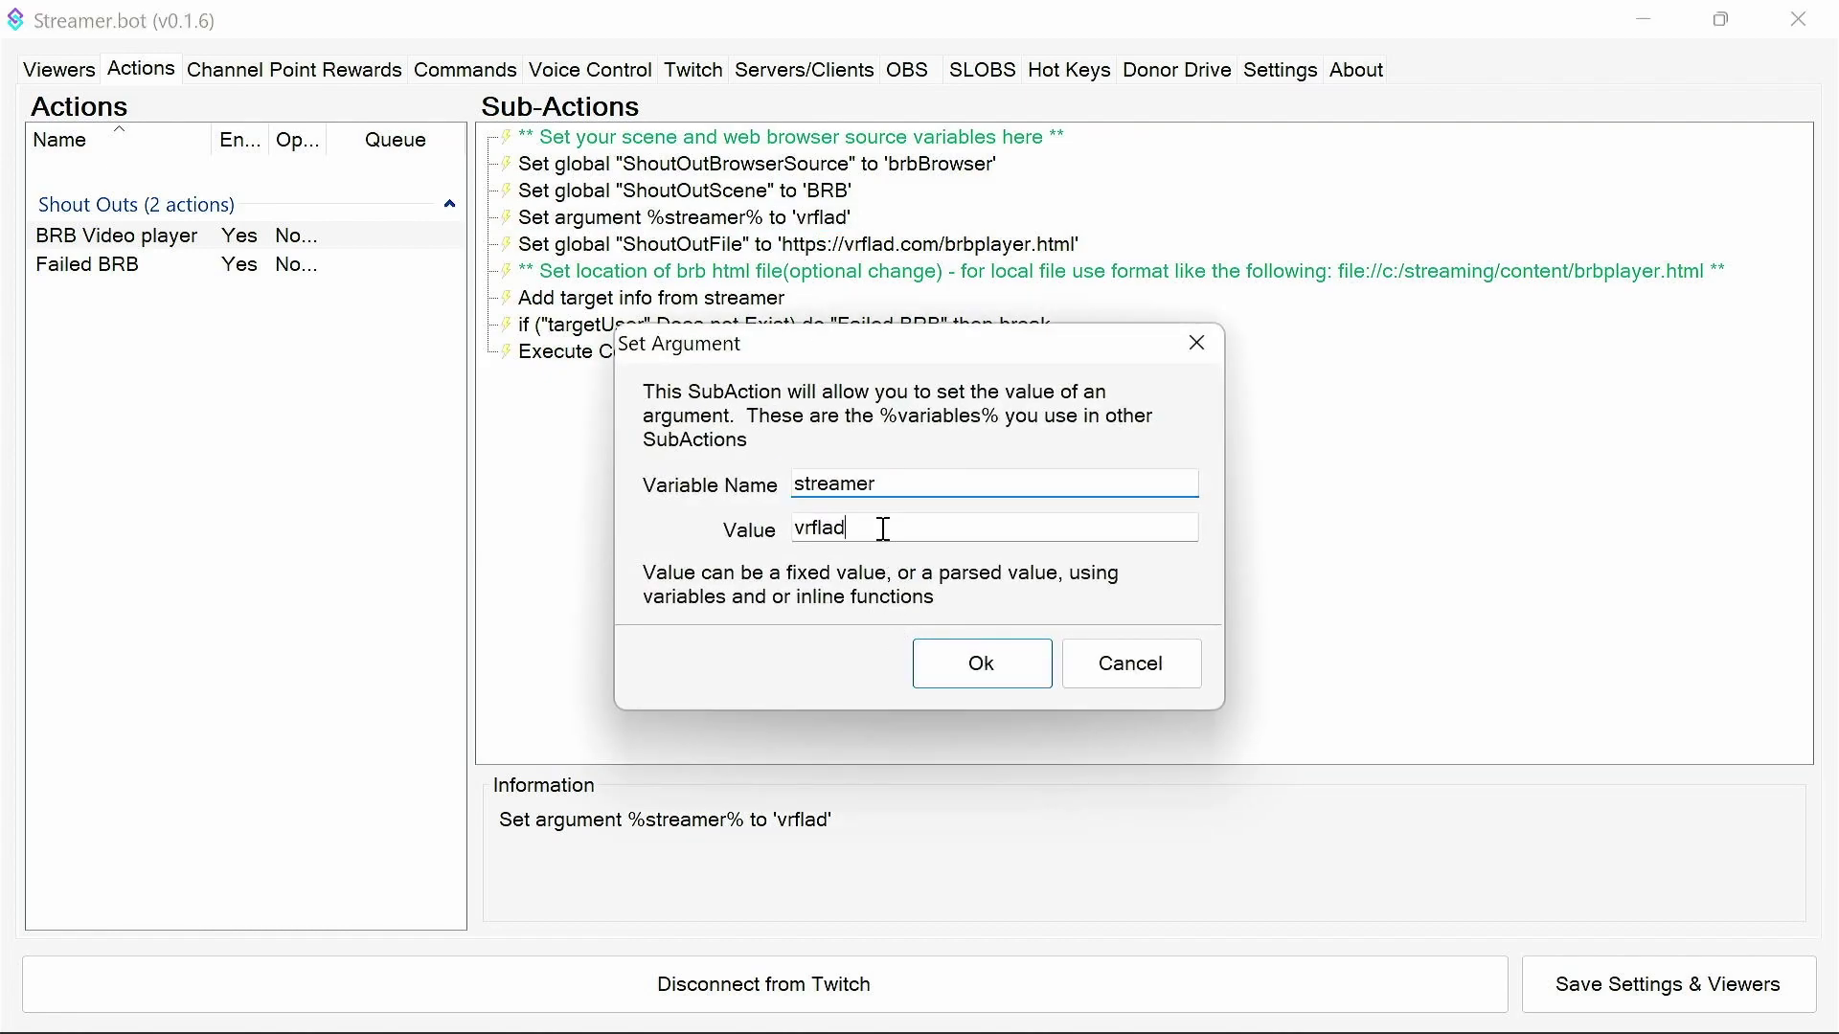
drag(883, 529, 735, 537)
text(streamername)
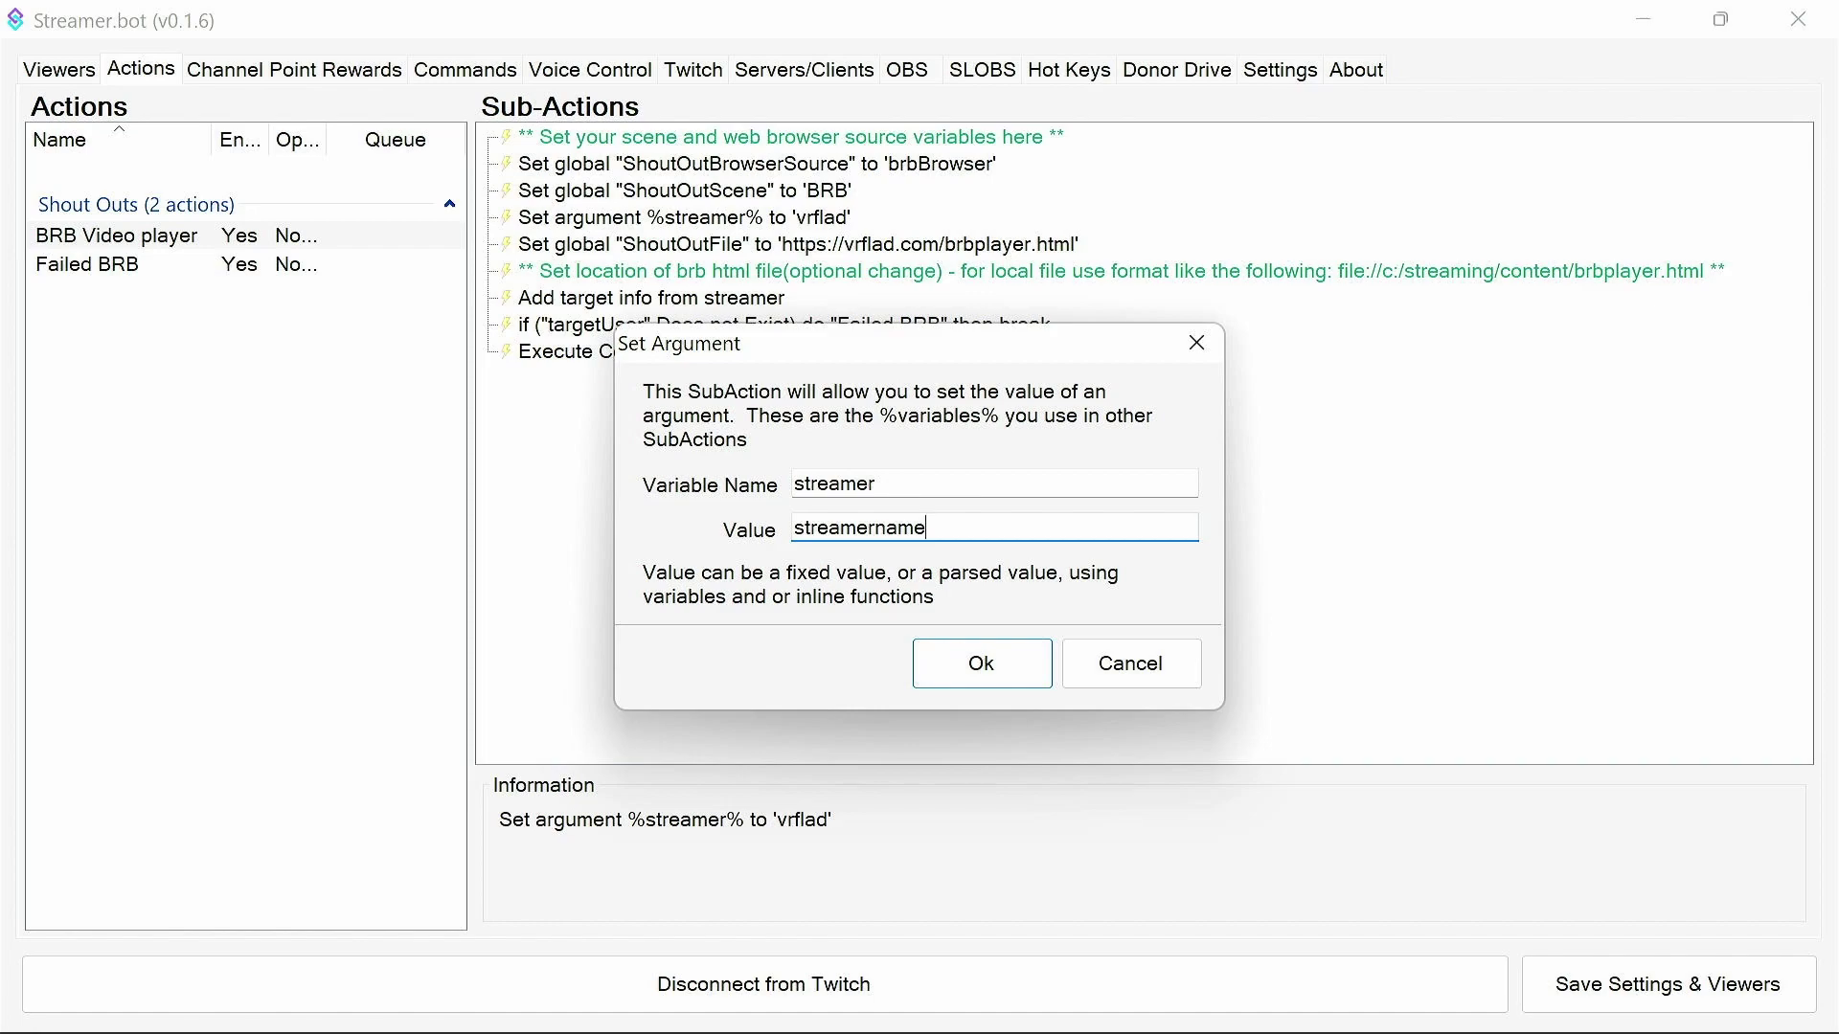
key(Escape)
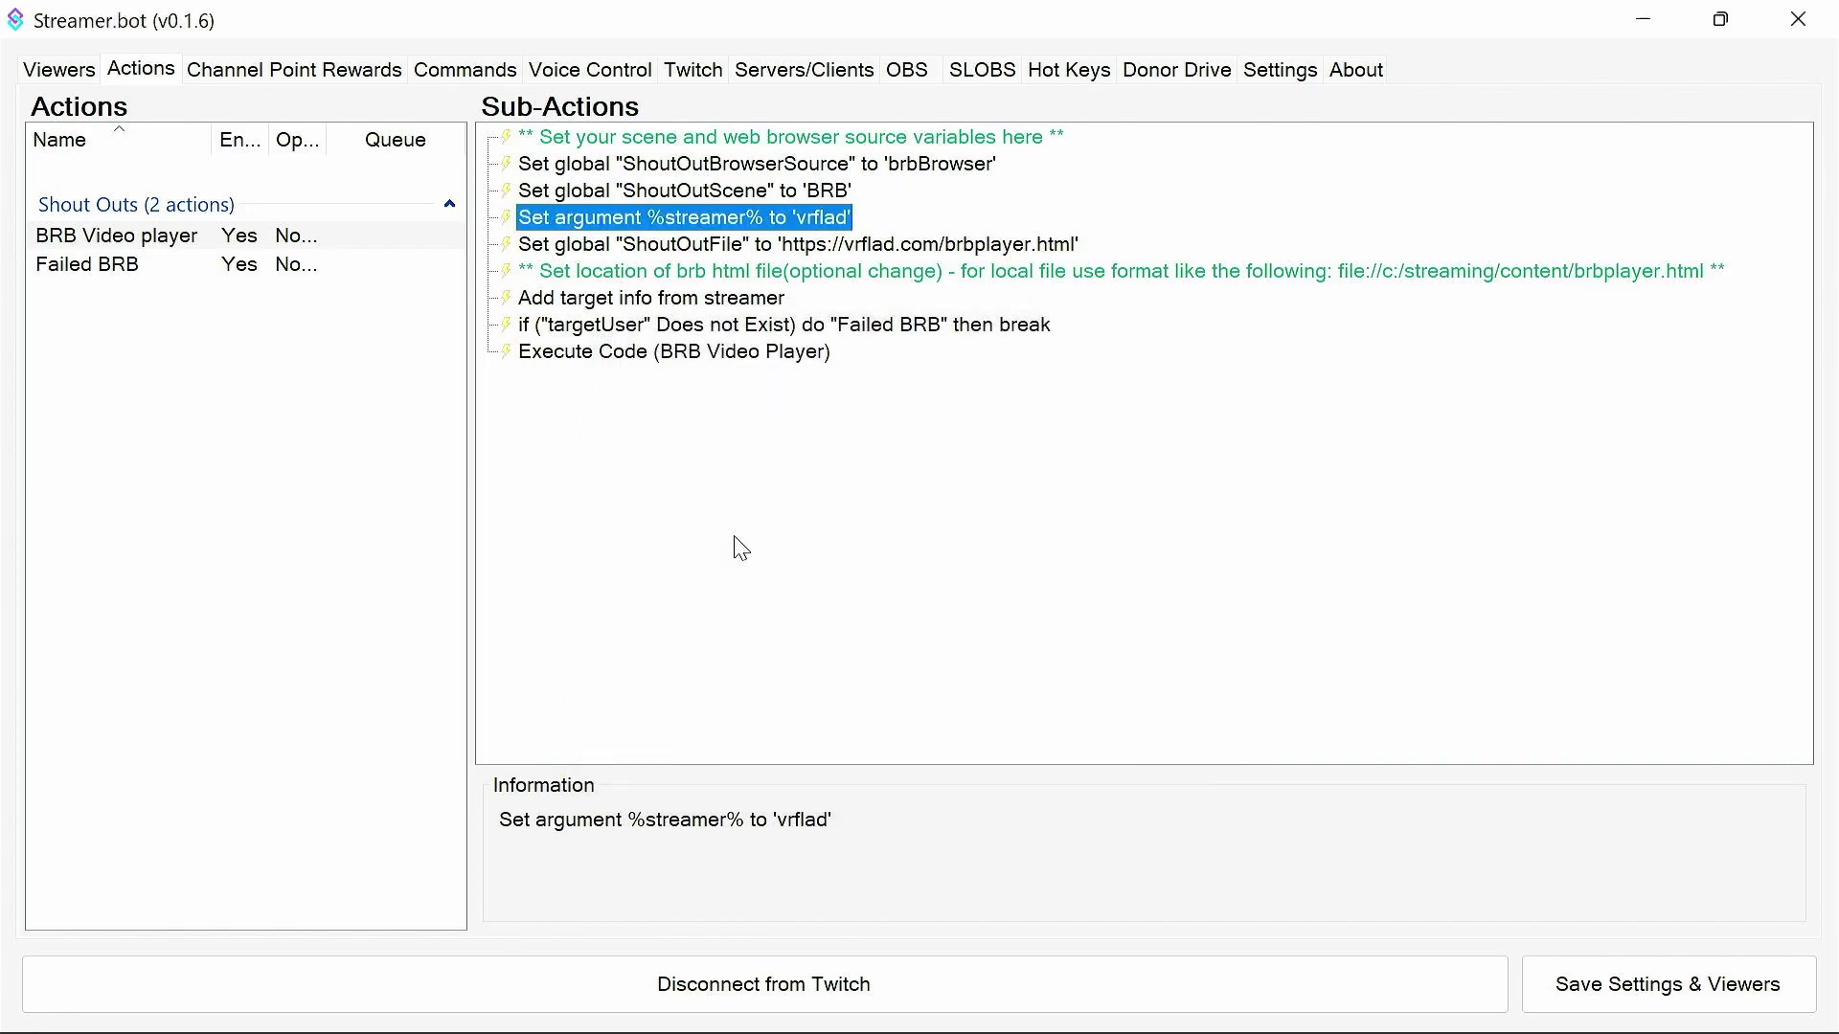
key(Up)
key(Up)
Compile the C# code of the Execute Code (BRB Video Player) sub-action and save it.
click(615, 249)
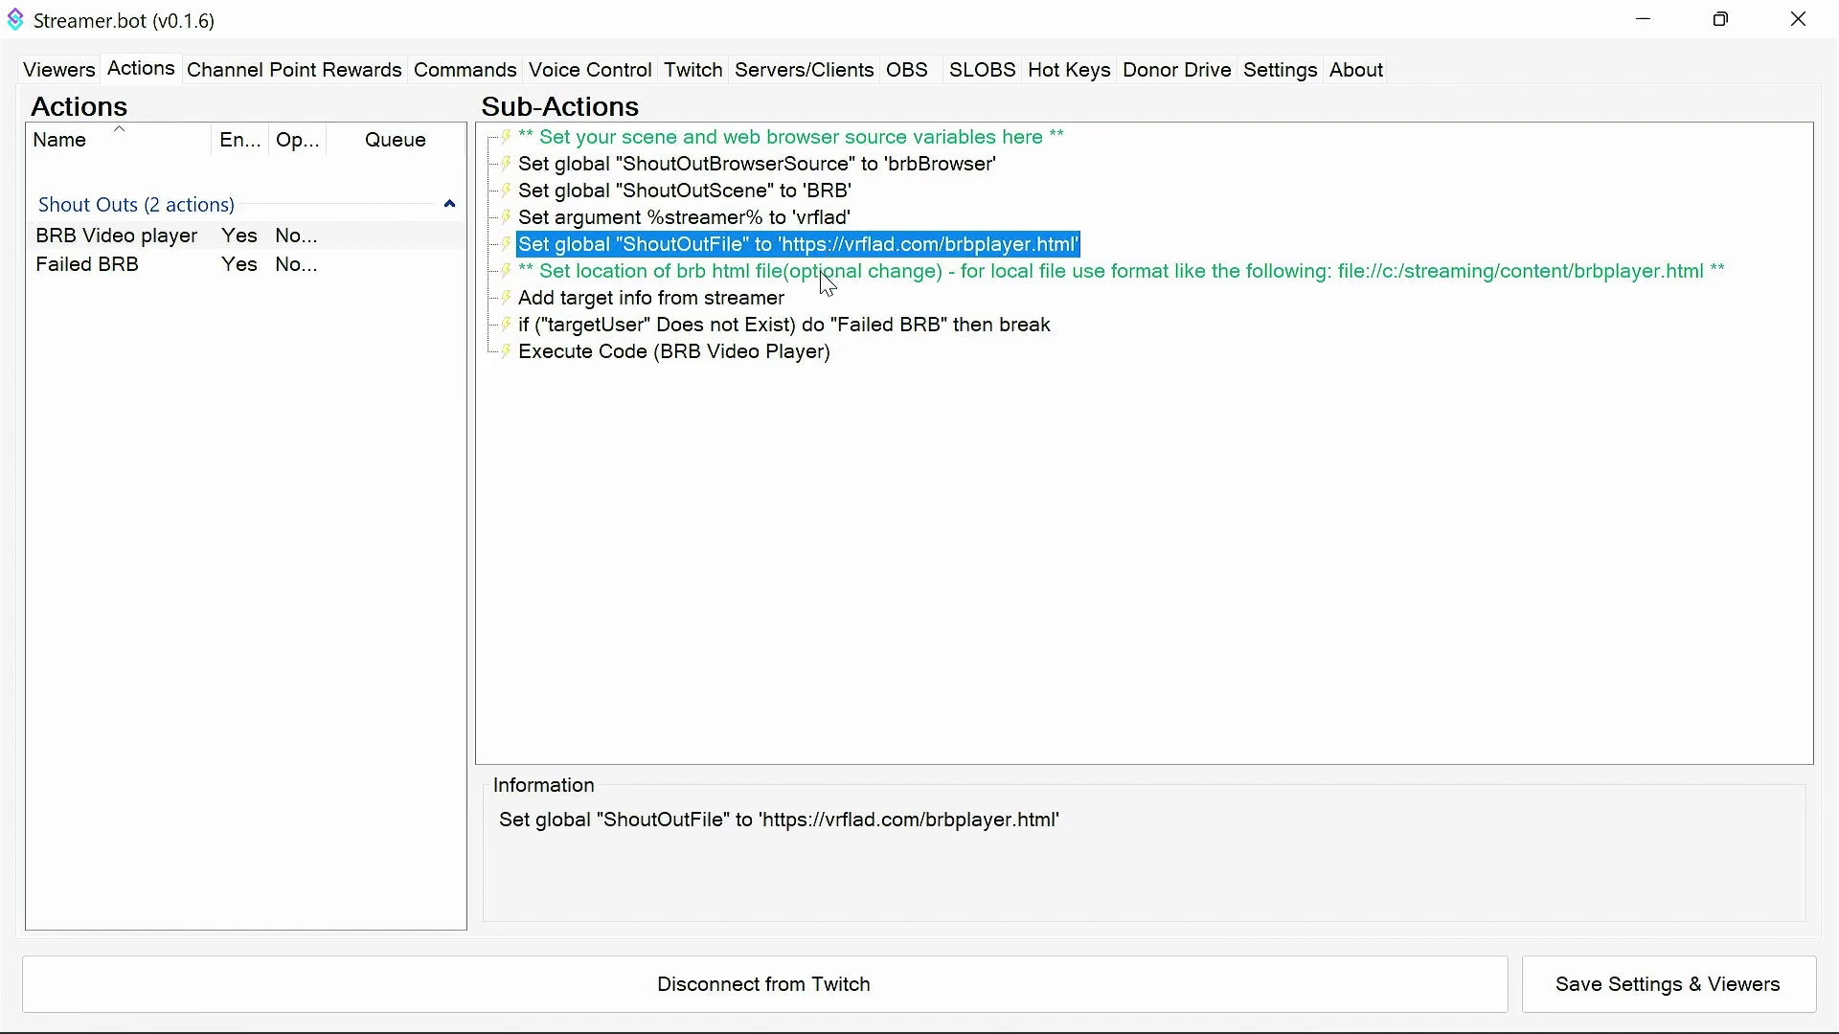
double_click(627, 353)
click(691, 1018)
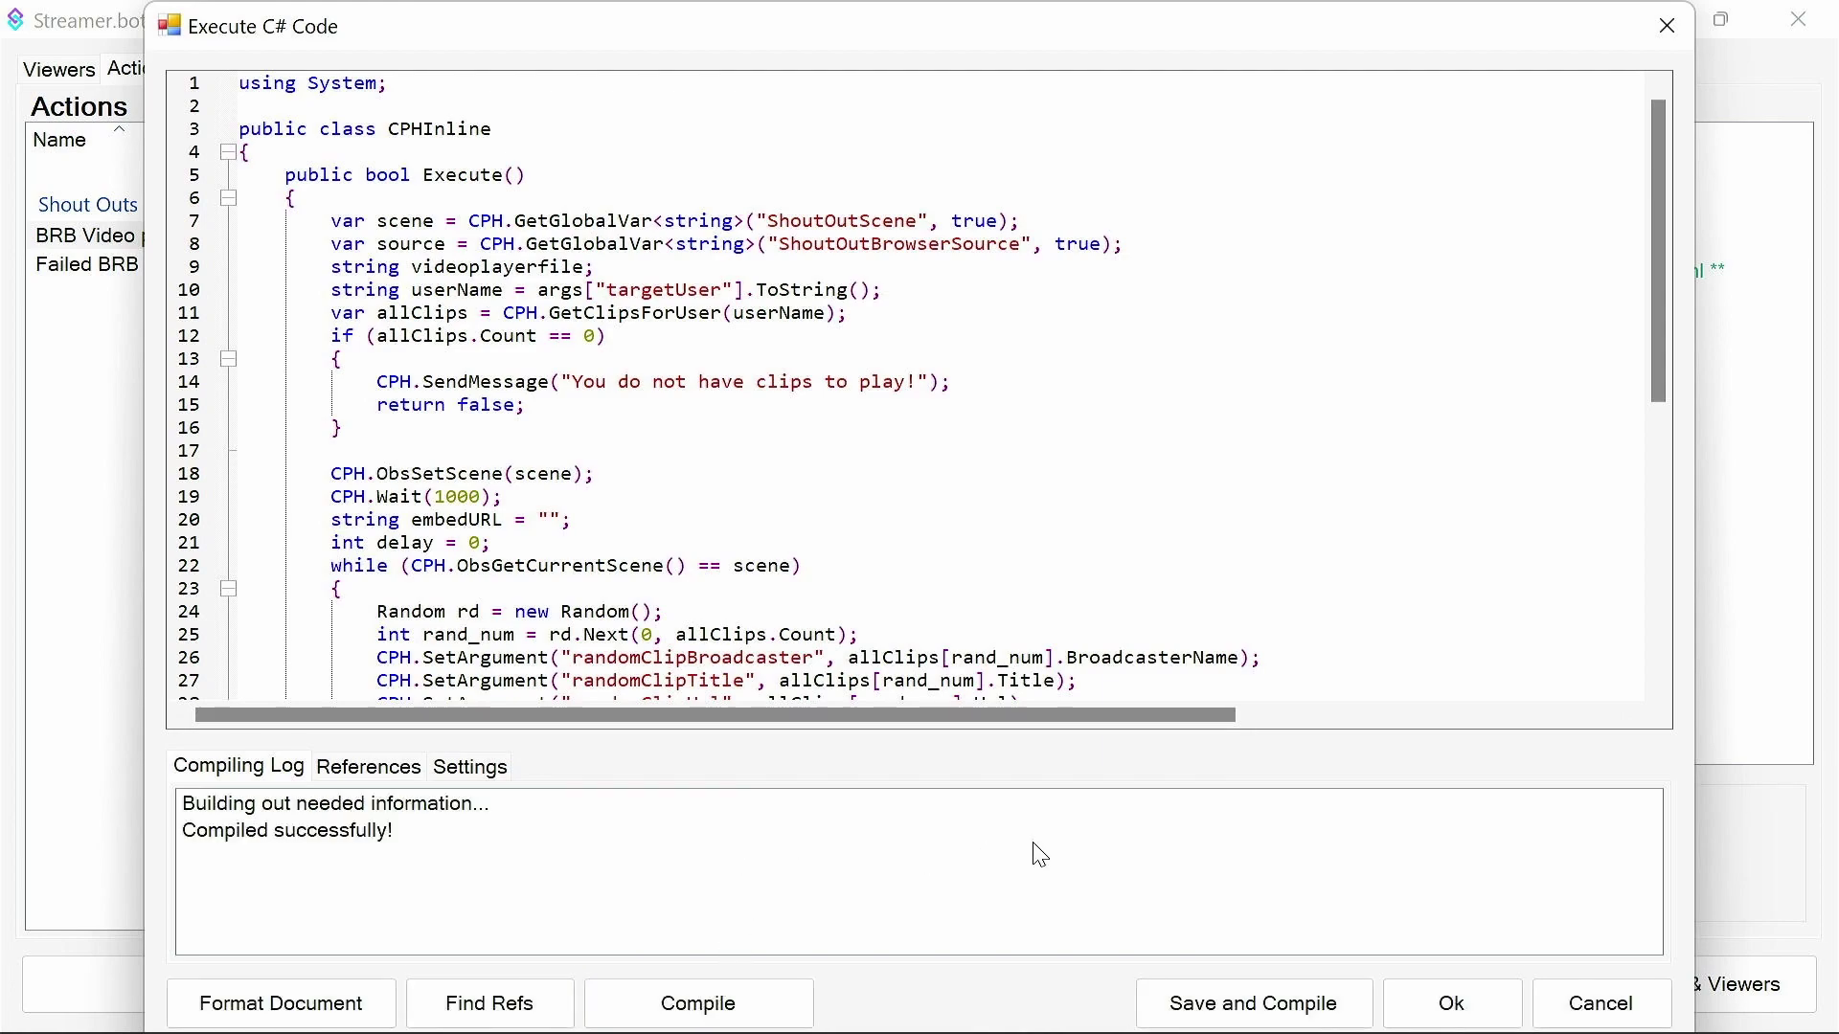
click(1264, 1014)
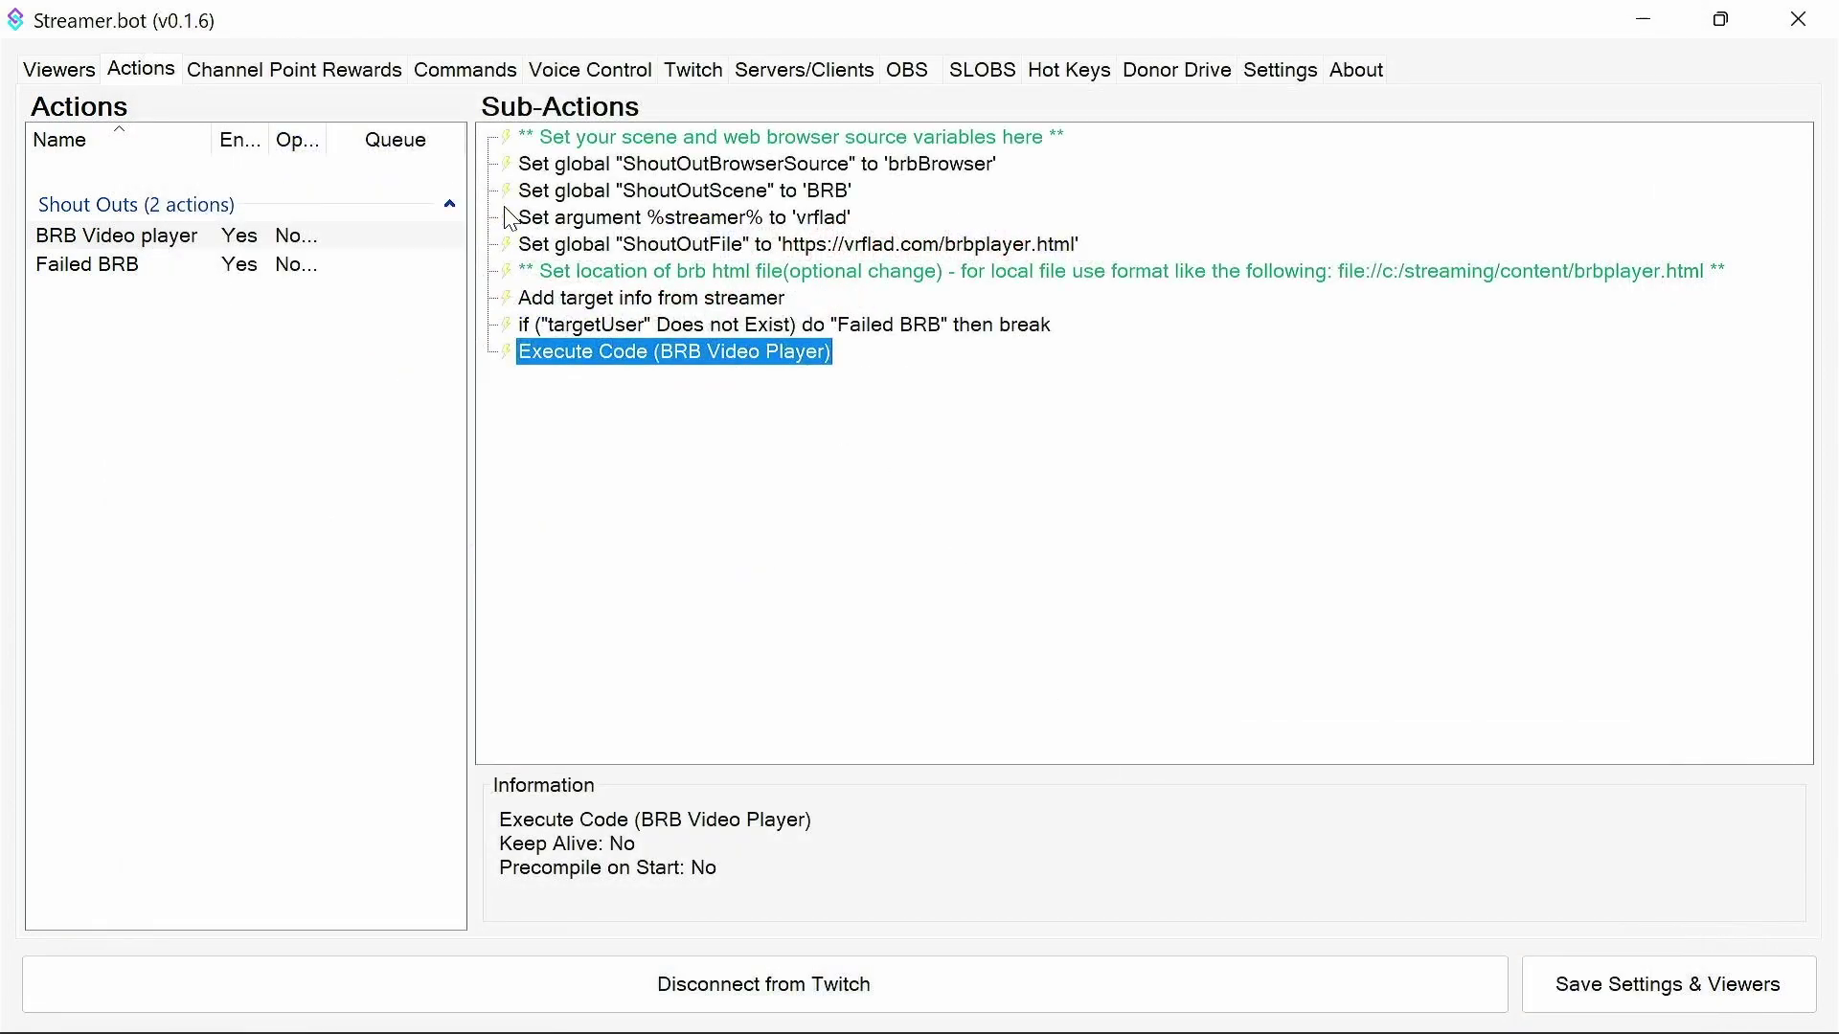
Assign the BRB Video player action to the !brb chat command and save the command.
click(437, 73)
double_click(164, 180)
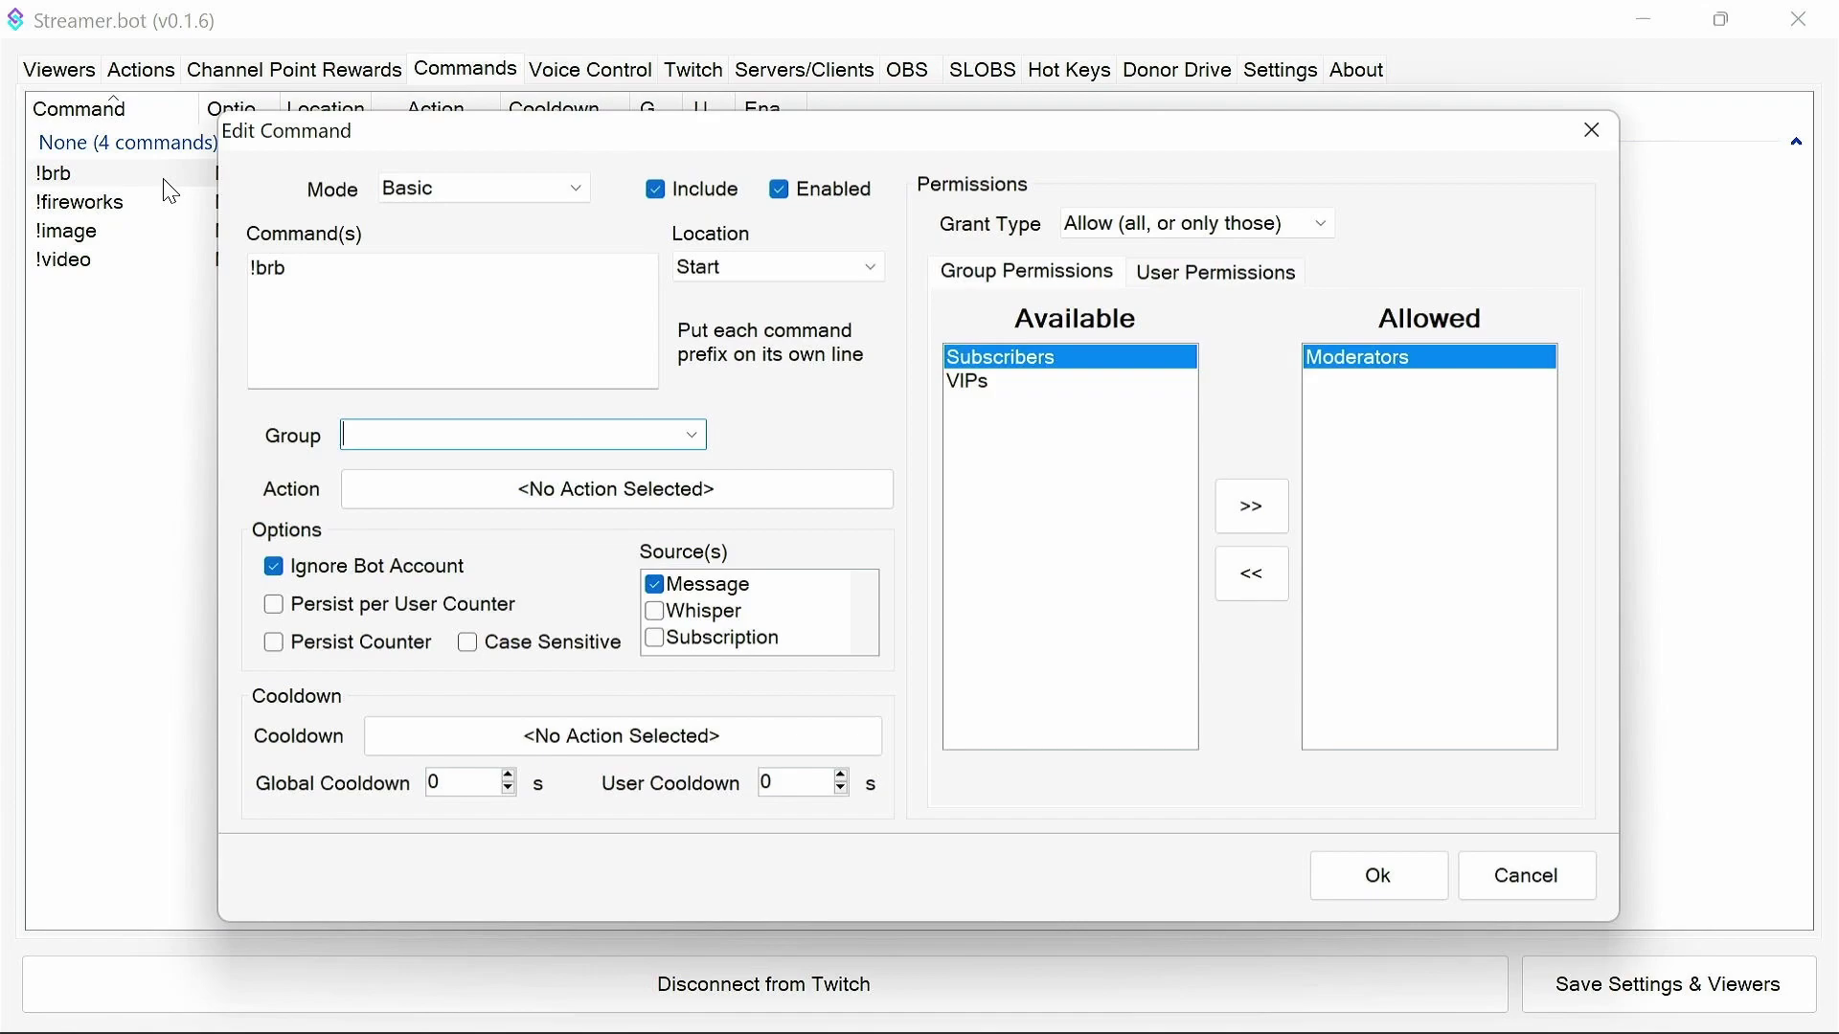
click(729, 501)
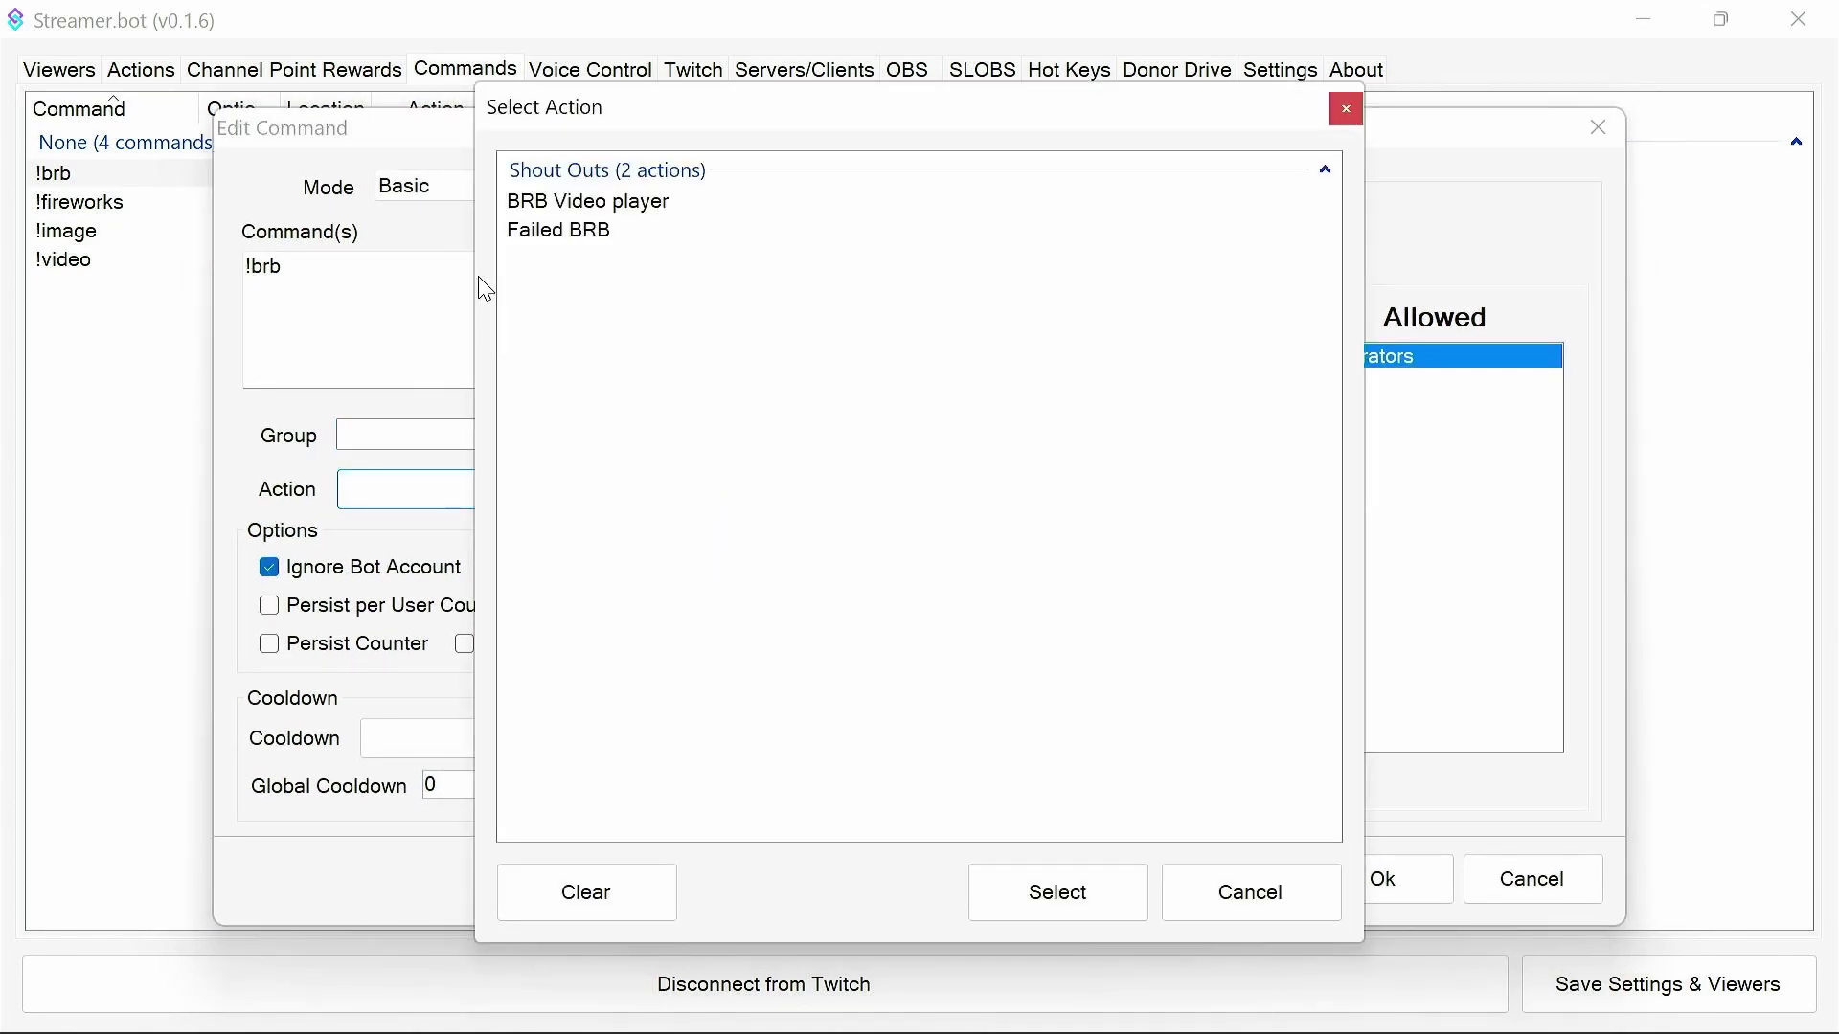
click(584, 203)
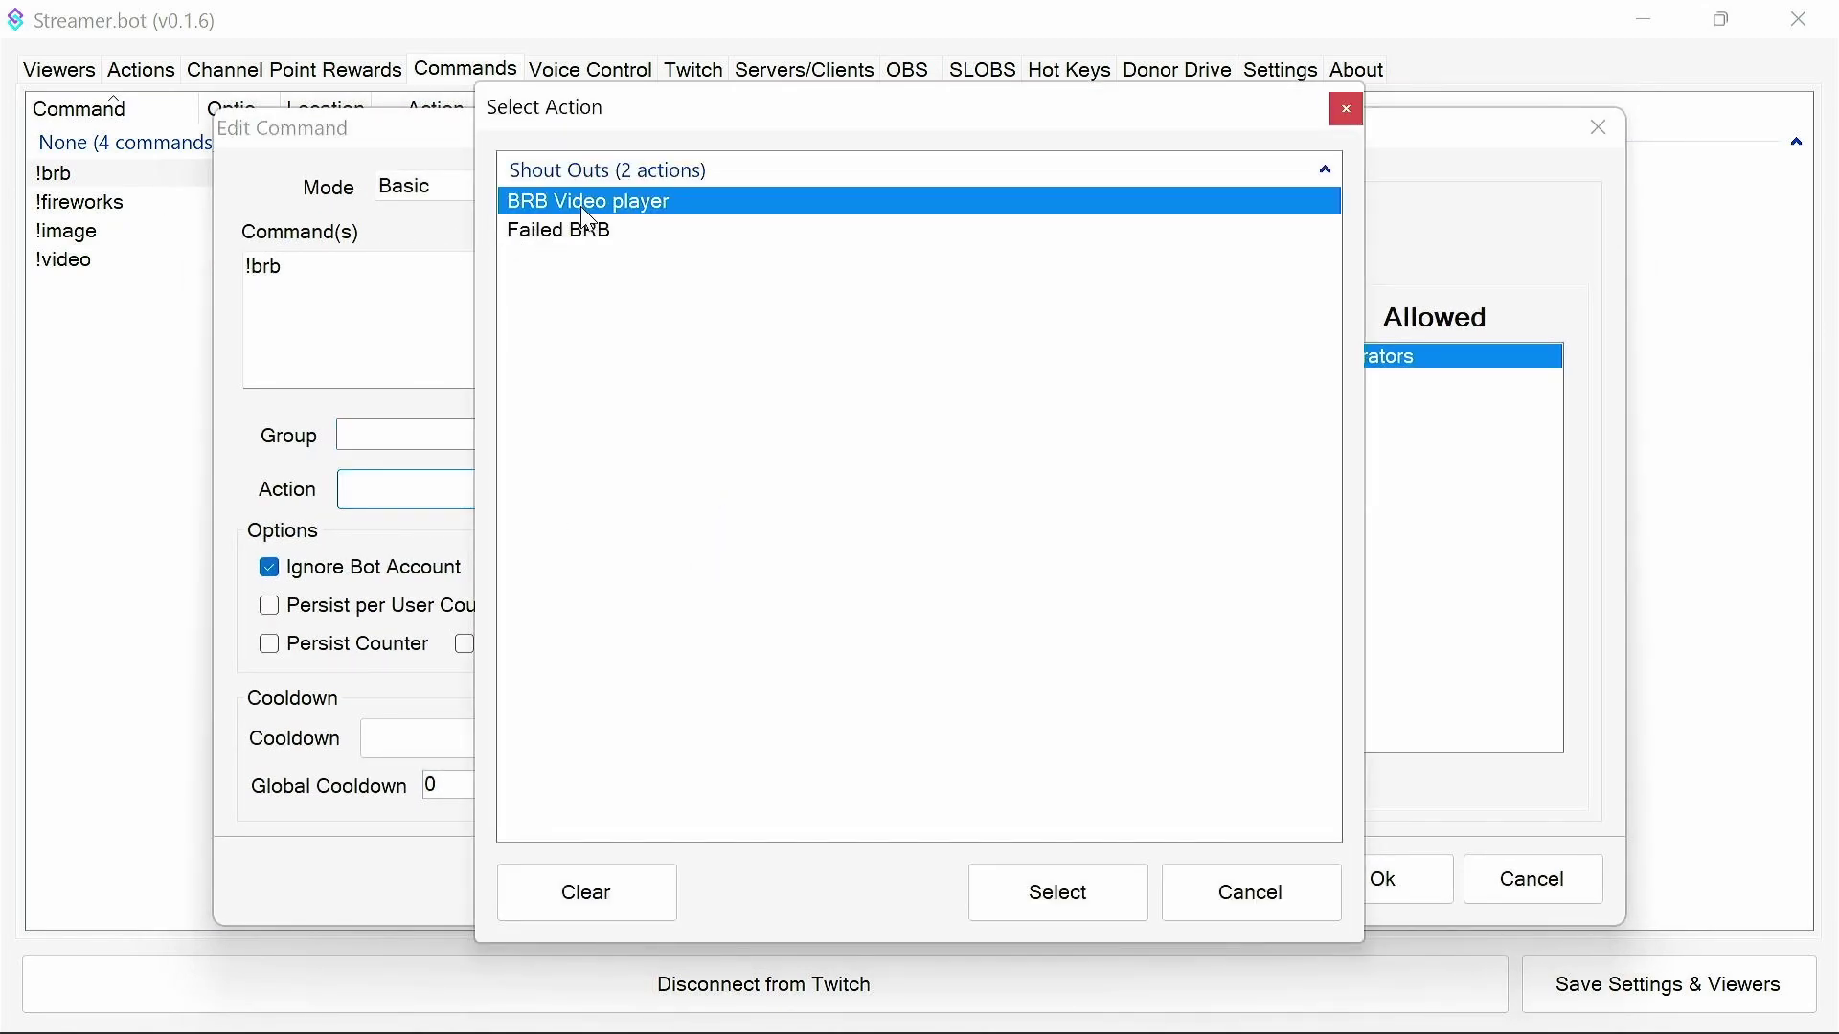
click(1059, 899)
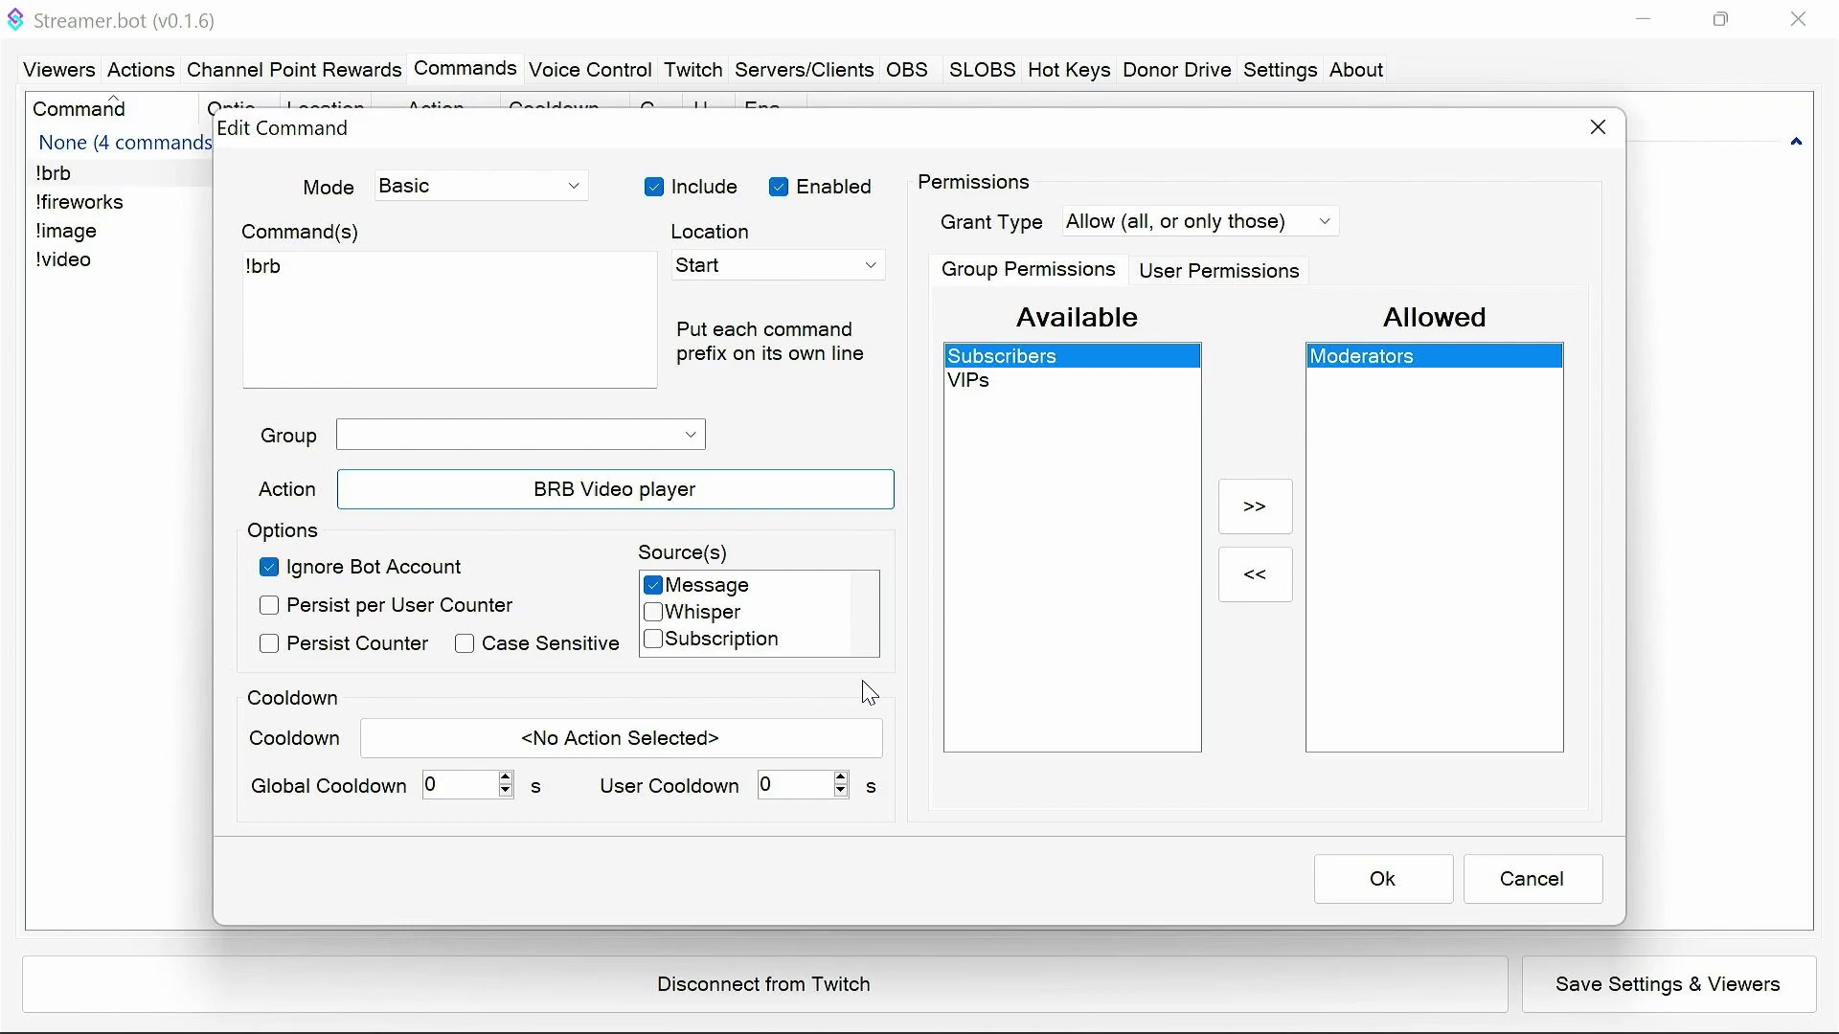
click(1381, 879)
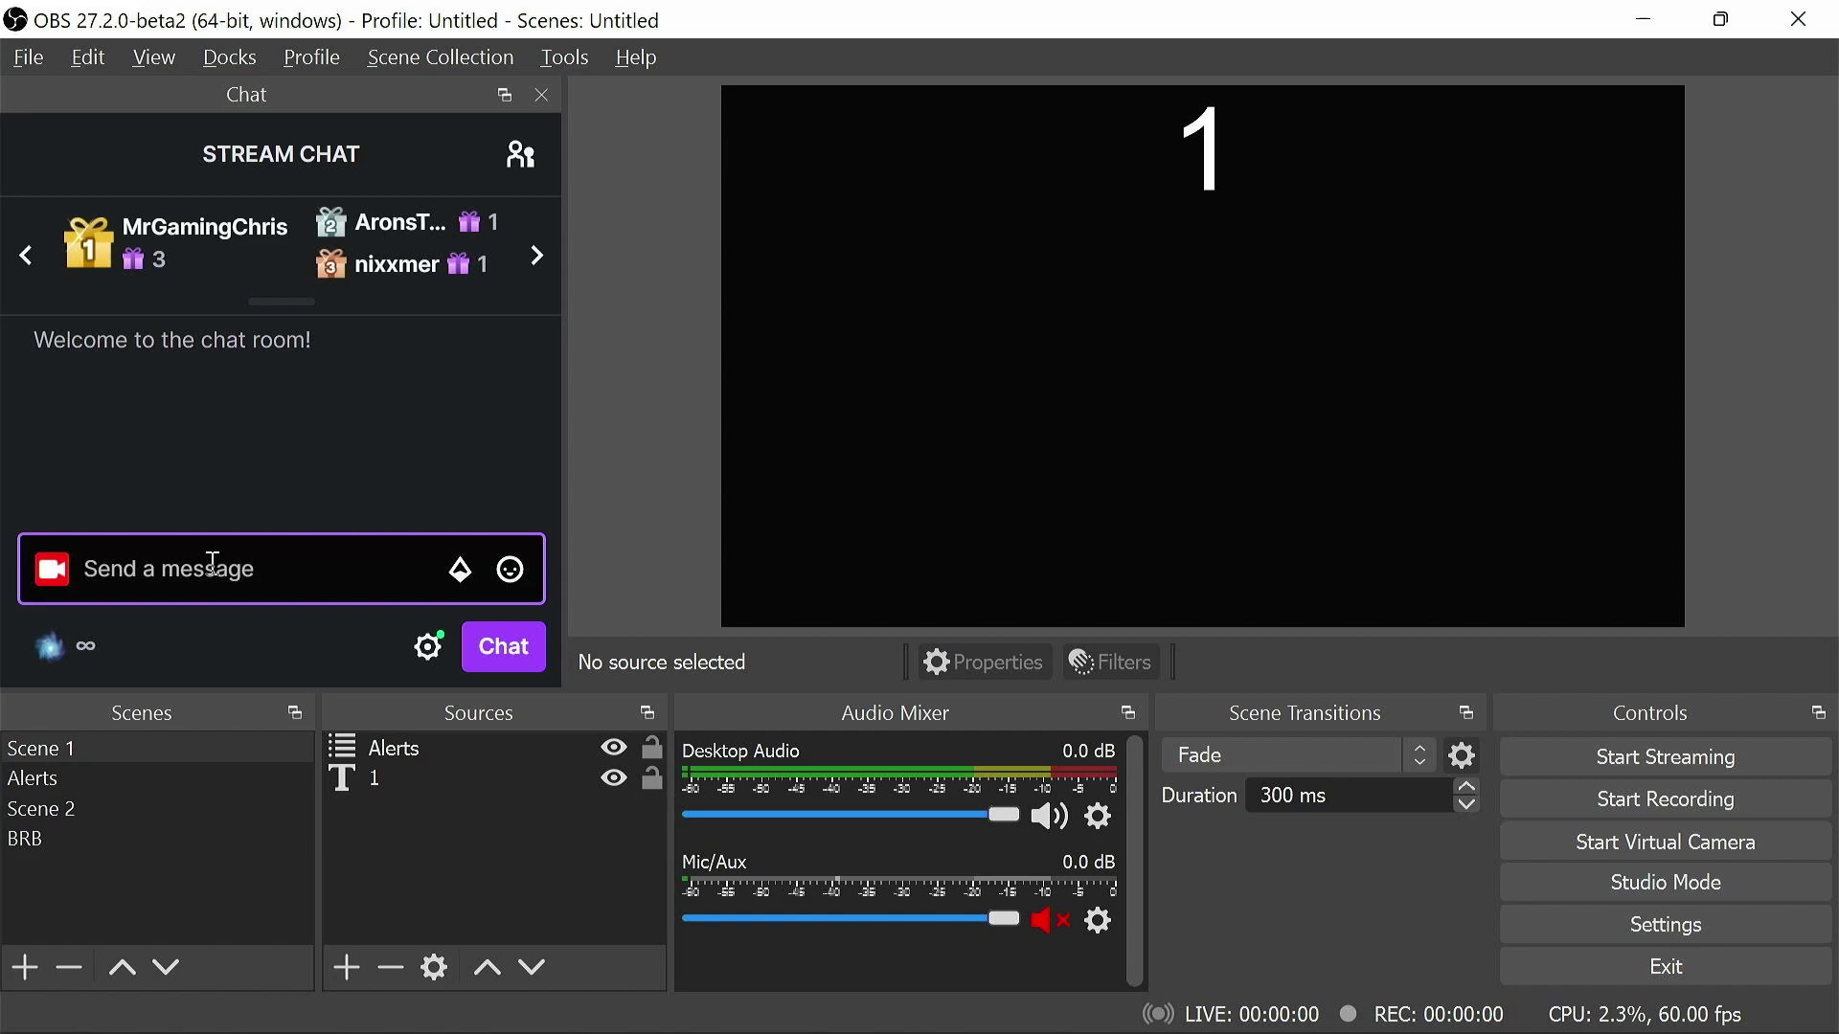
Switch to OBS, test the action by sending !brb in the stream chat, and return to Scene 1.
text(!brb)
click(505, 649)
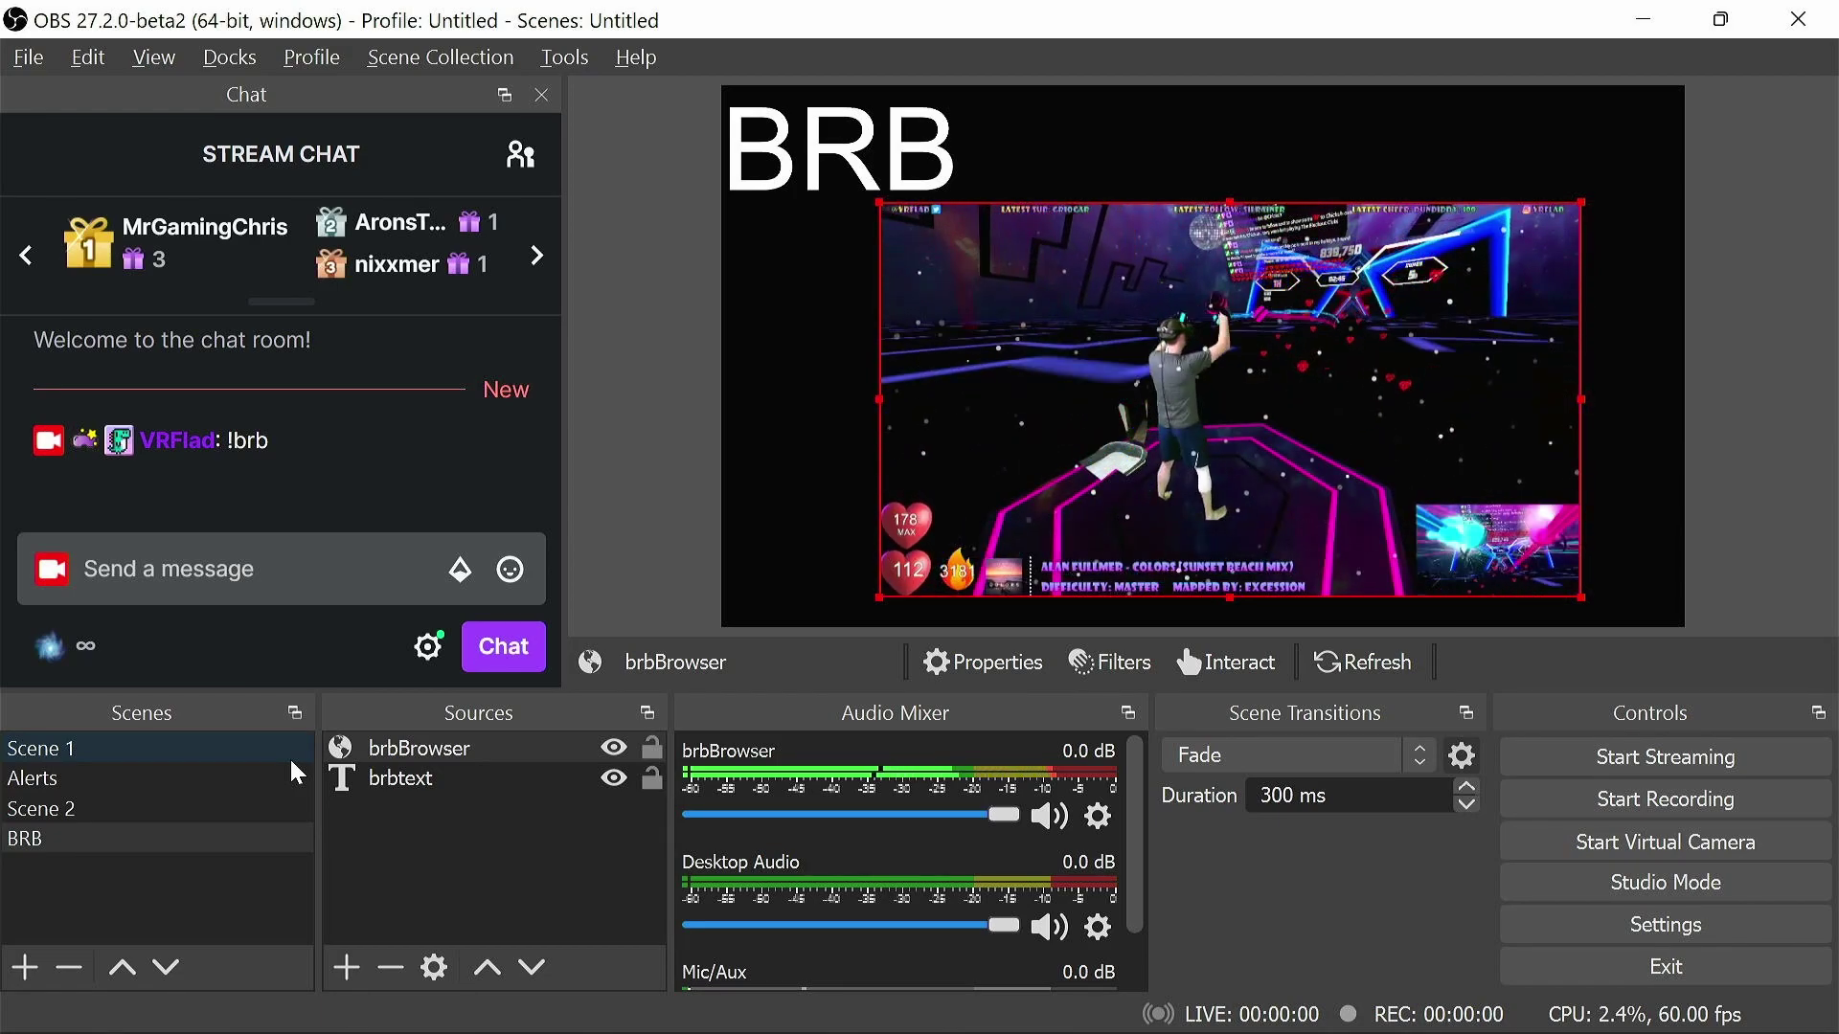
click(290, 761)
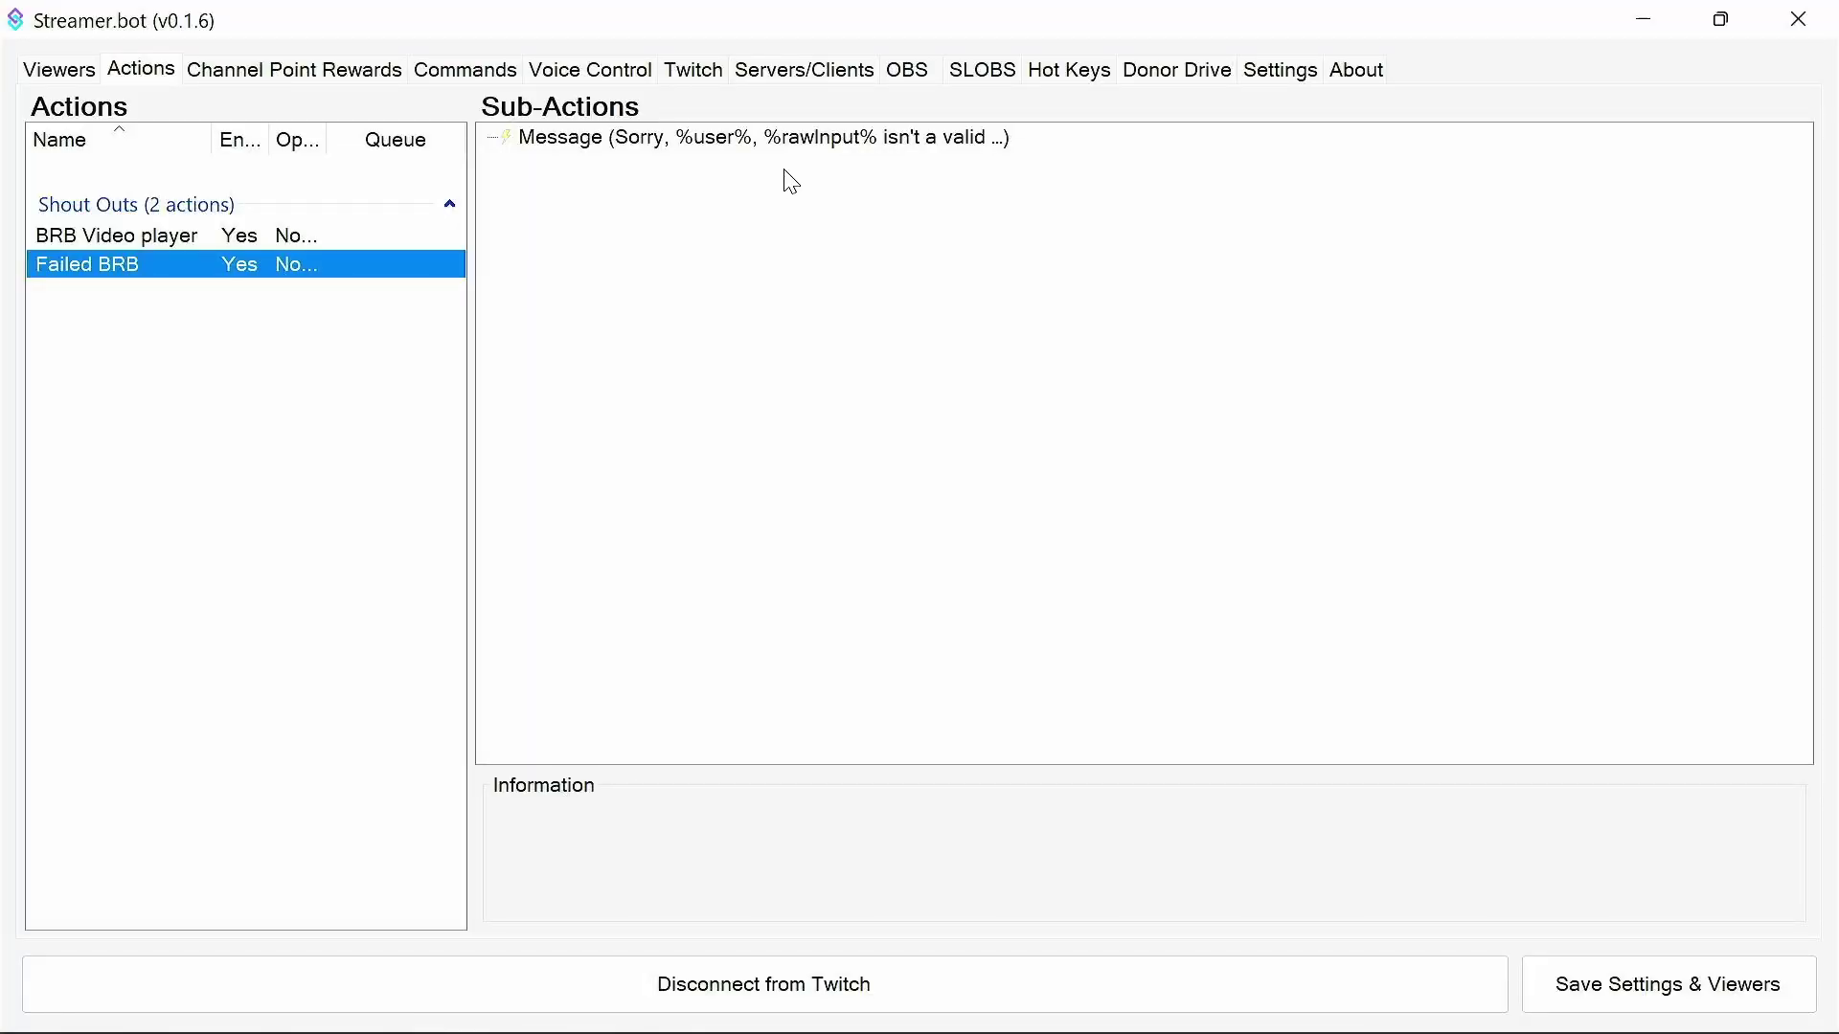
In Streamer.bot, review the Failed BRB action's message and the scene, browser source, streamer and file variables of the BRB Video player action.
double_click(560, 138)
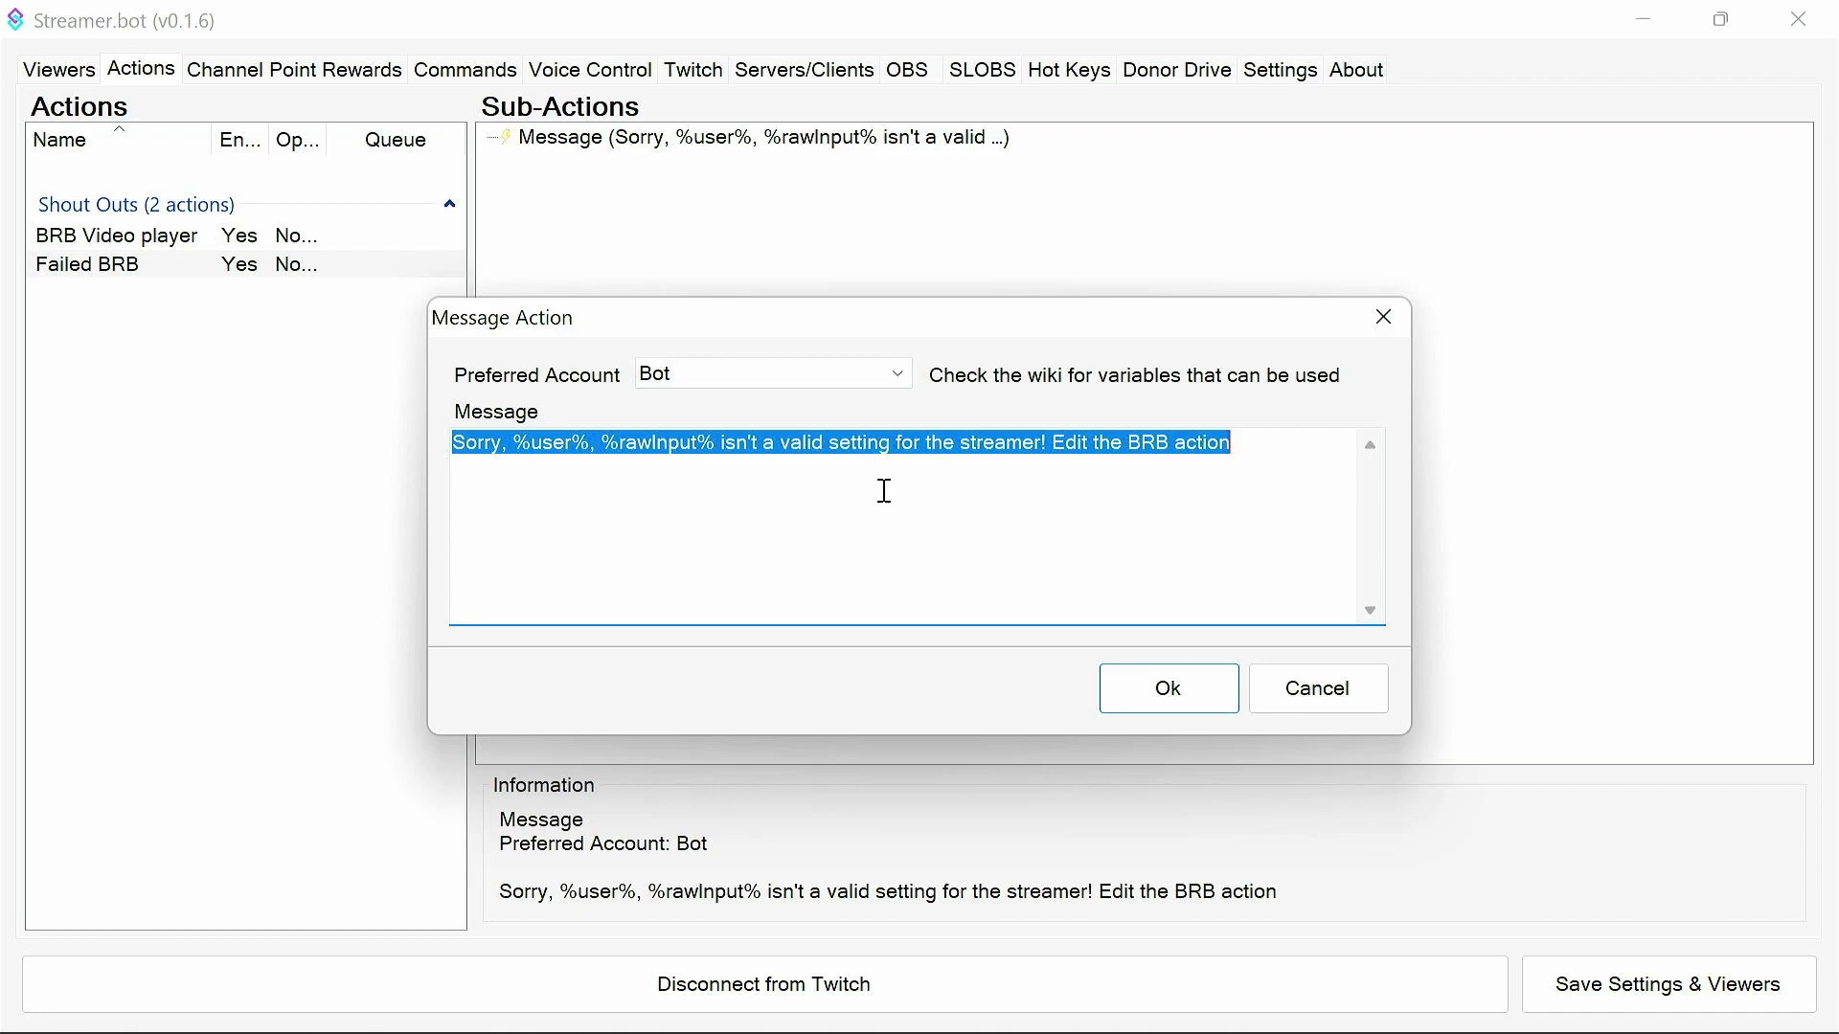
click(1167, 689)
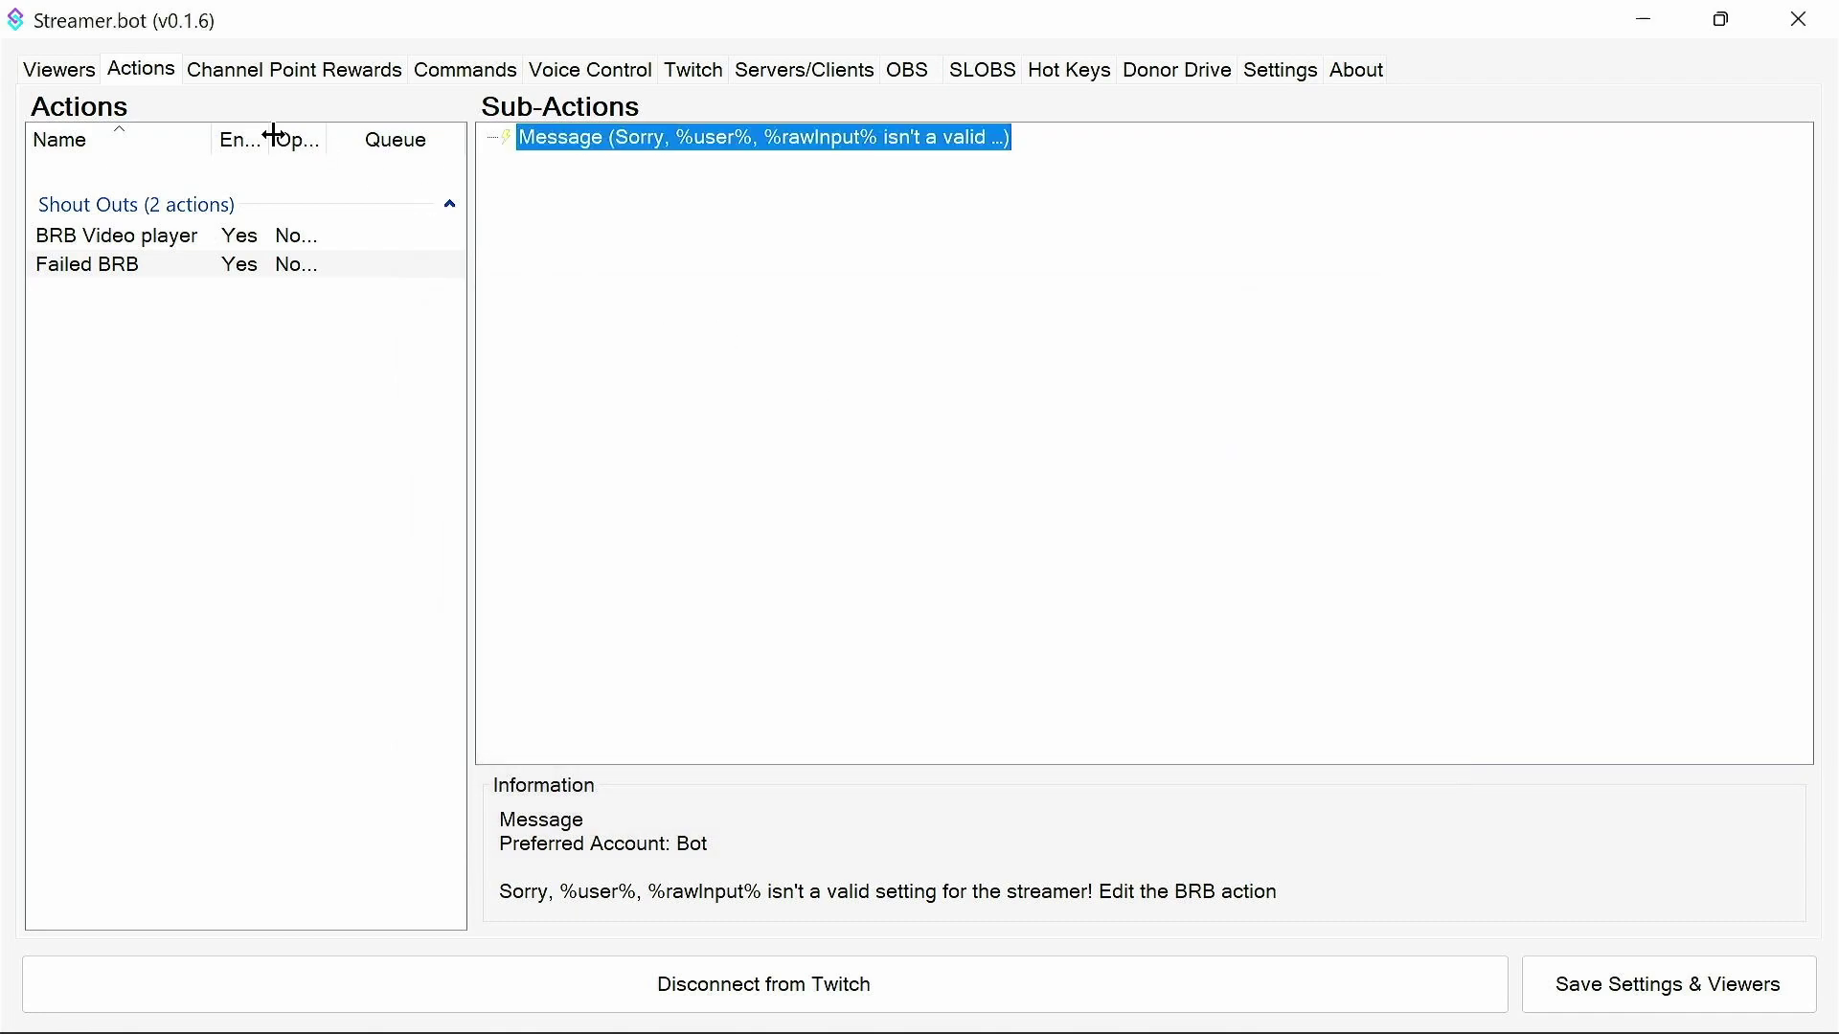
click(142, 239)
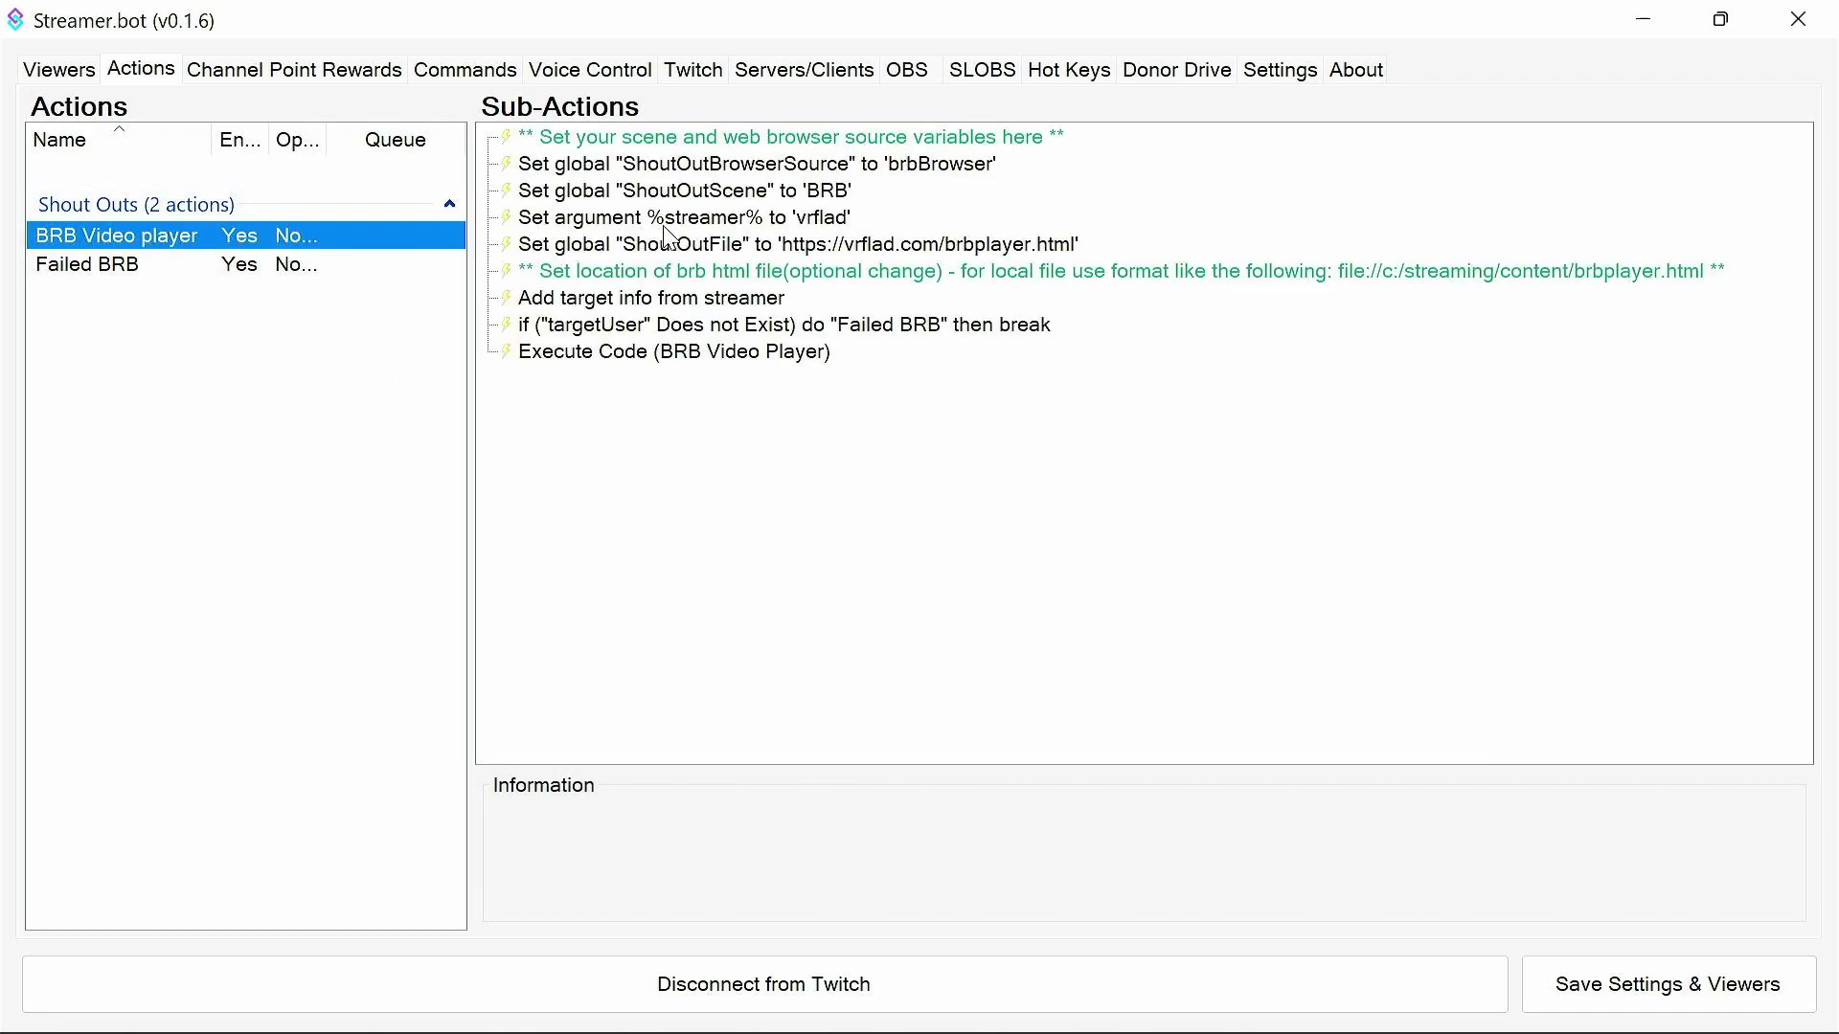
click(735, 175)
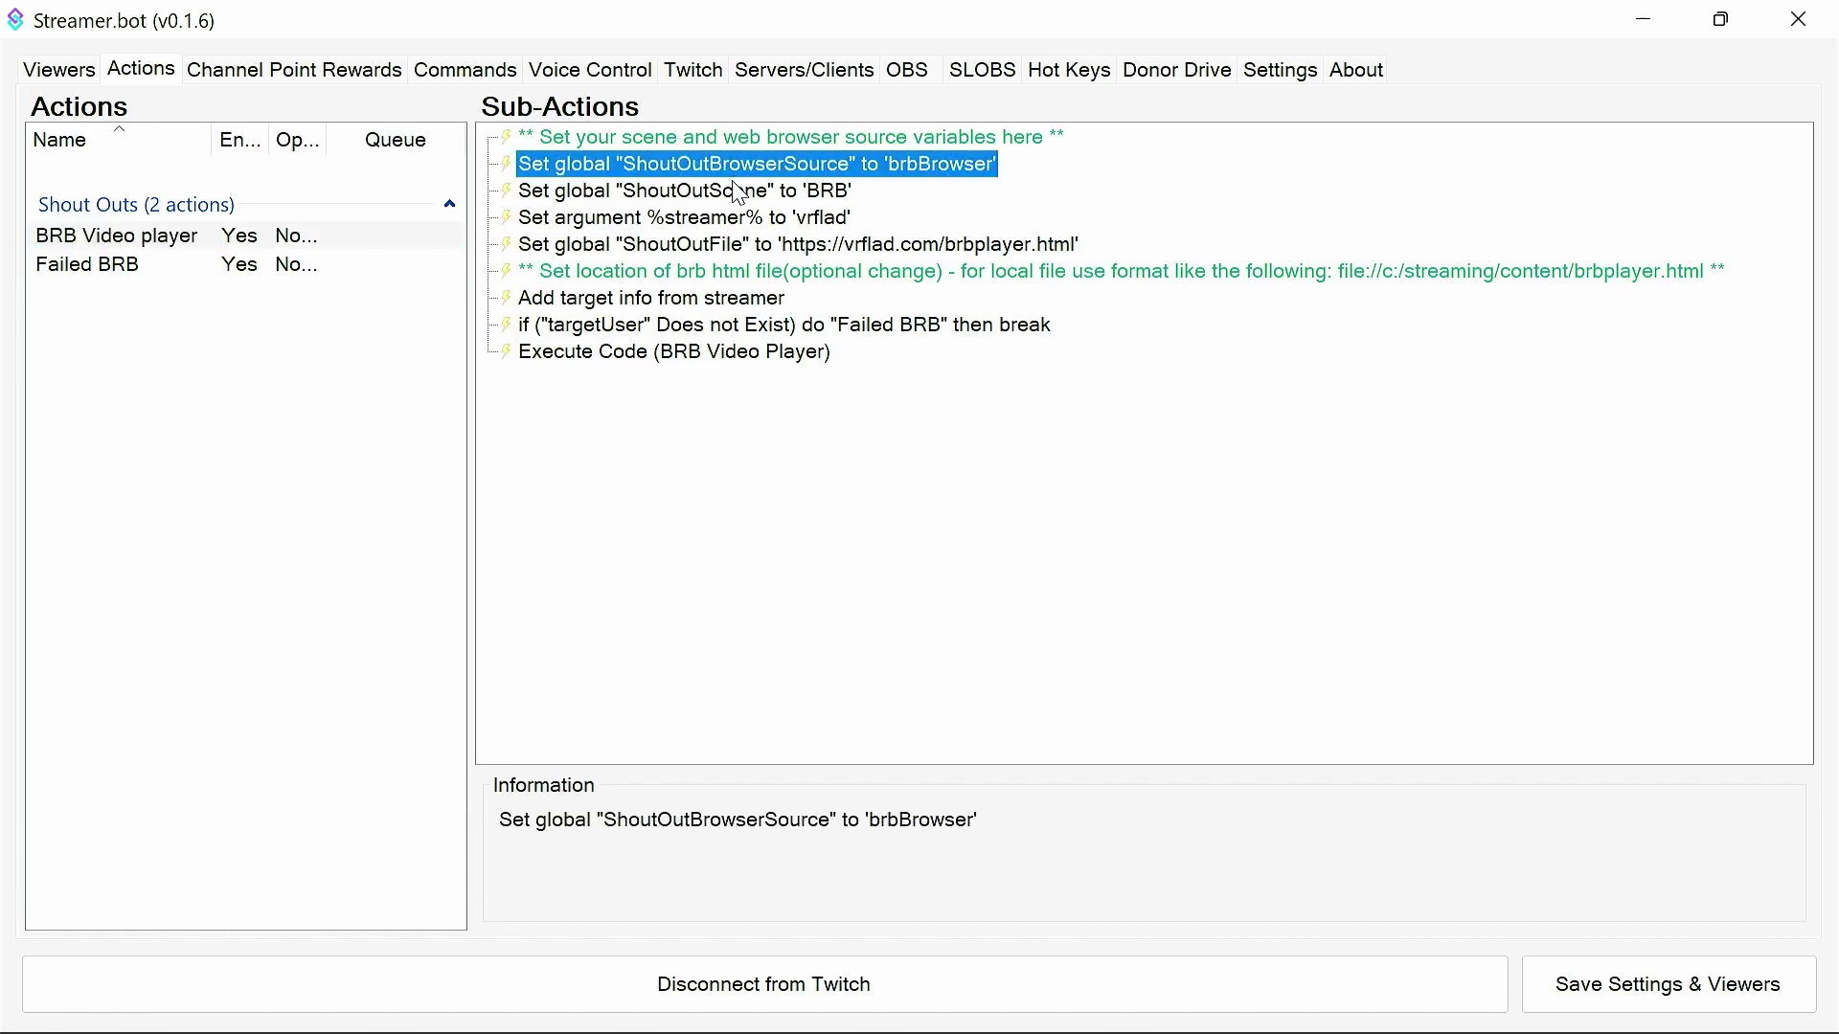
click(734, 195)
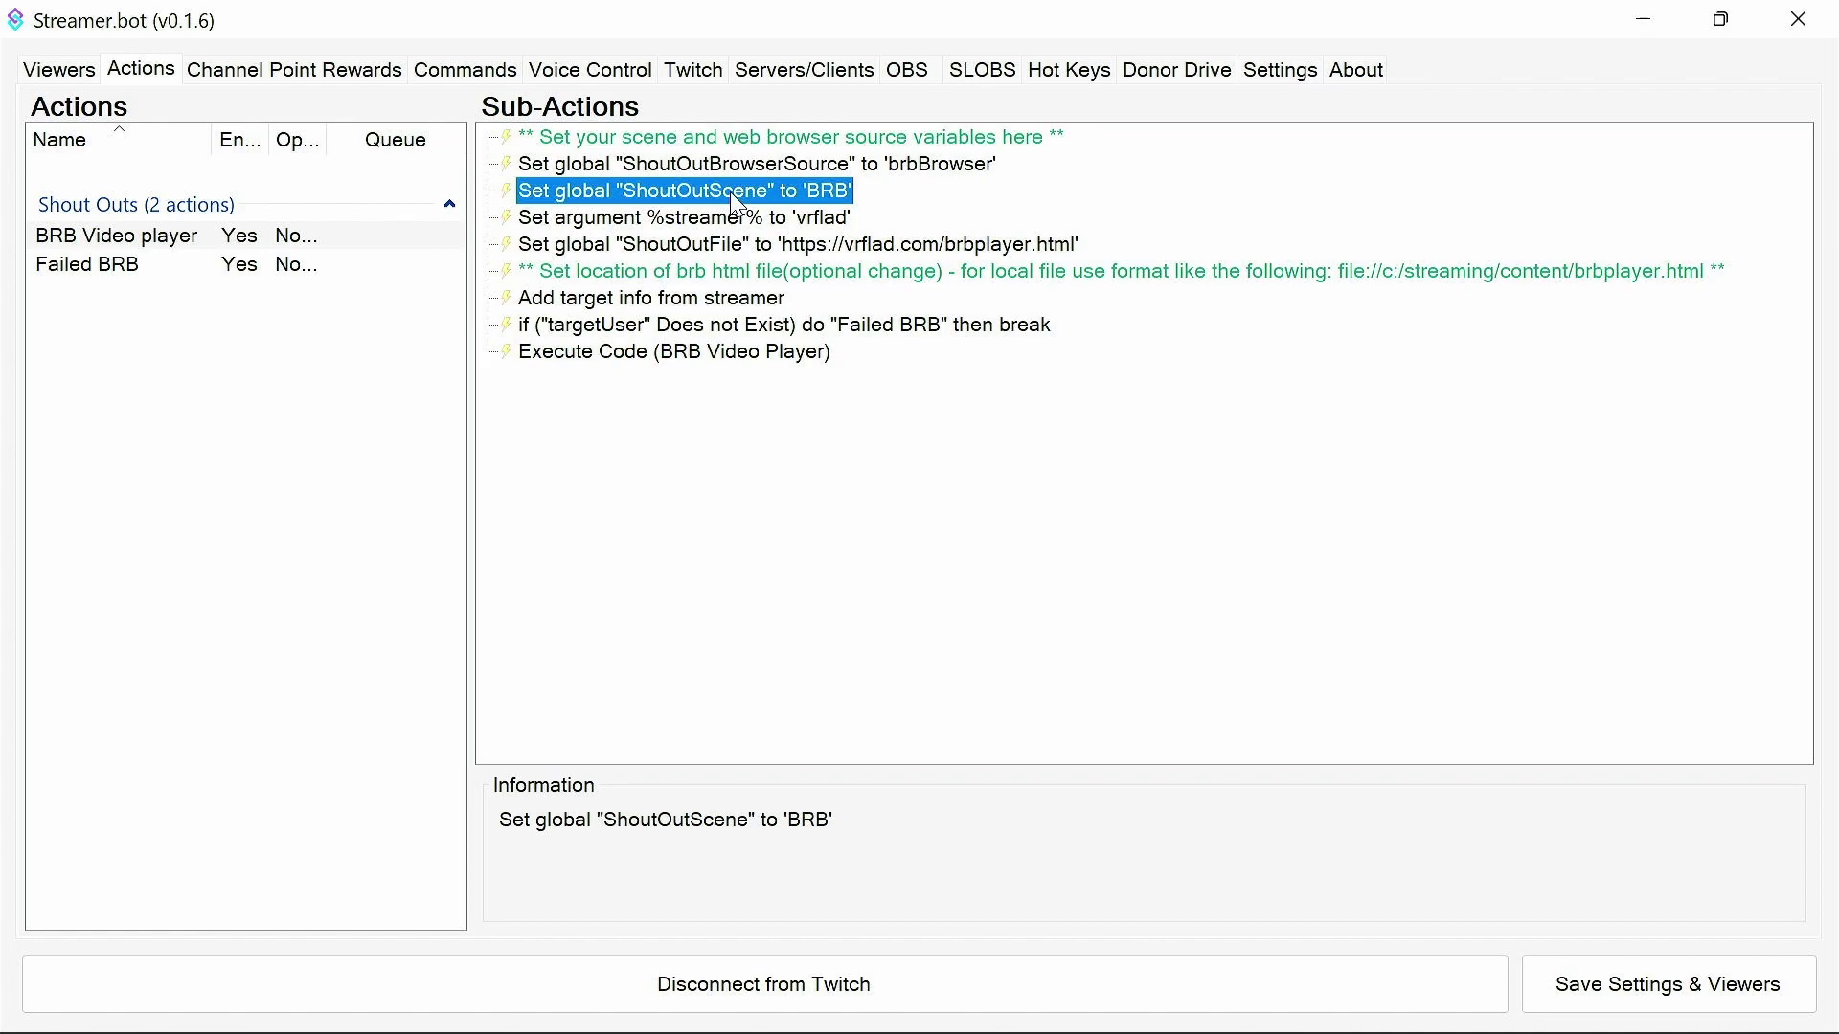
click(732, 220)
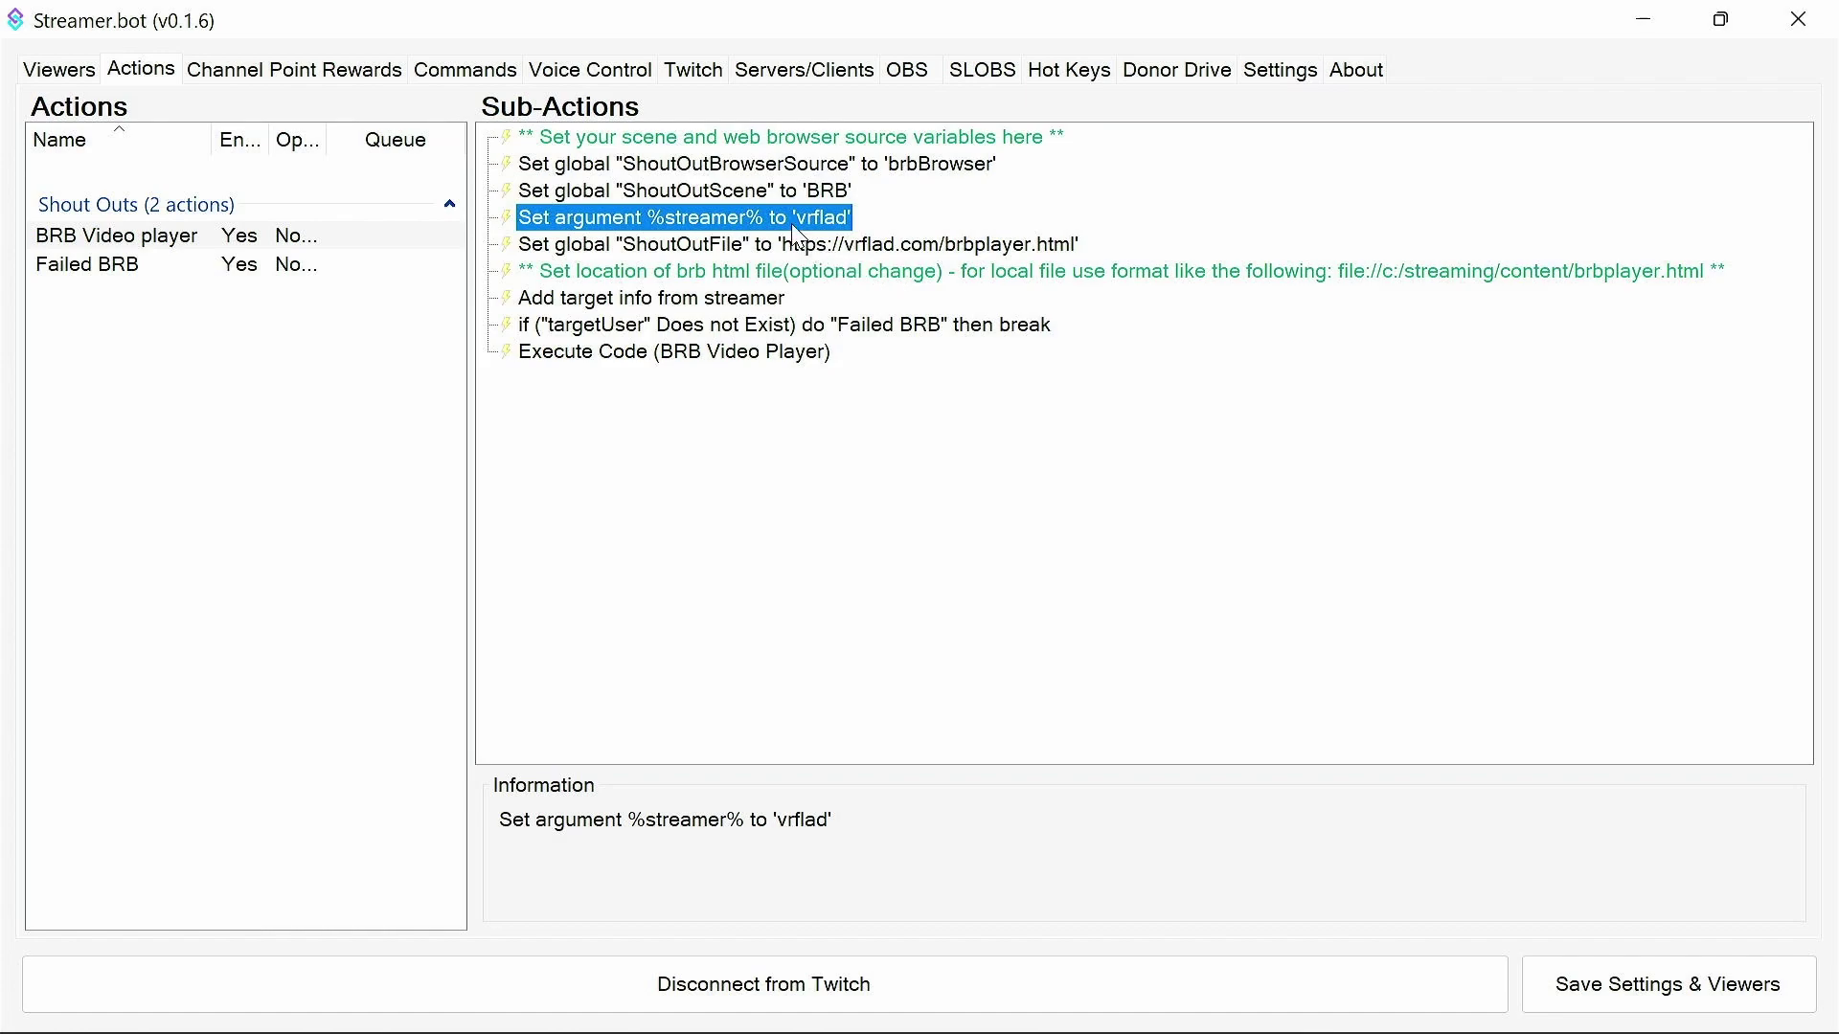
click(675, 255)
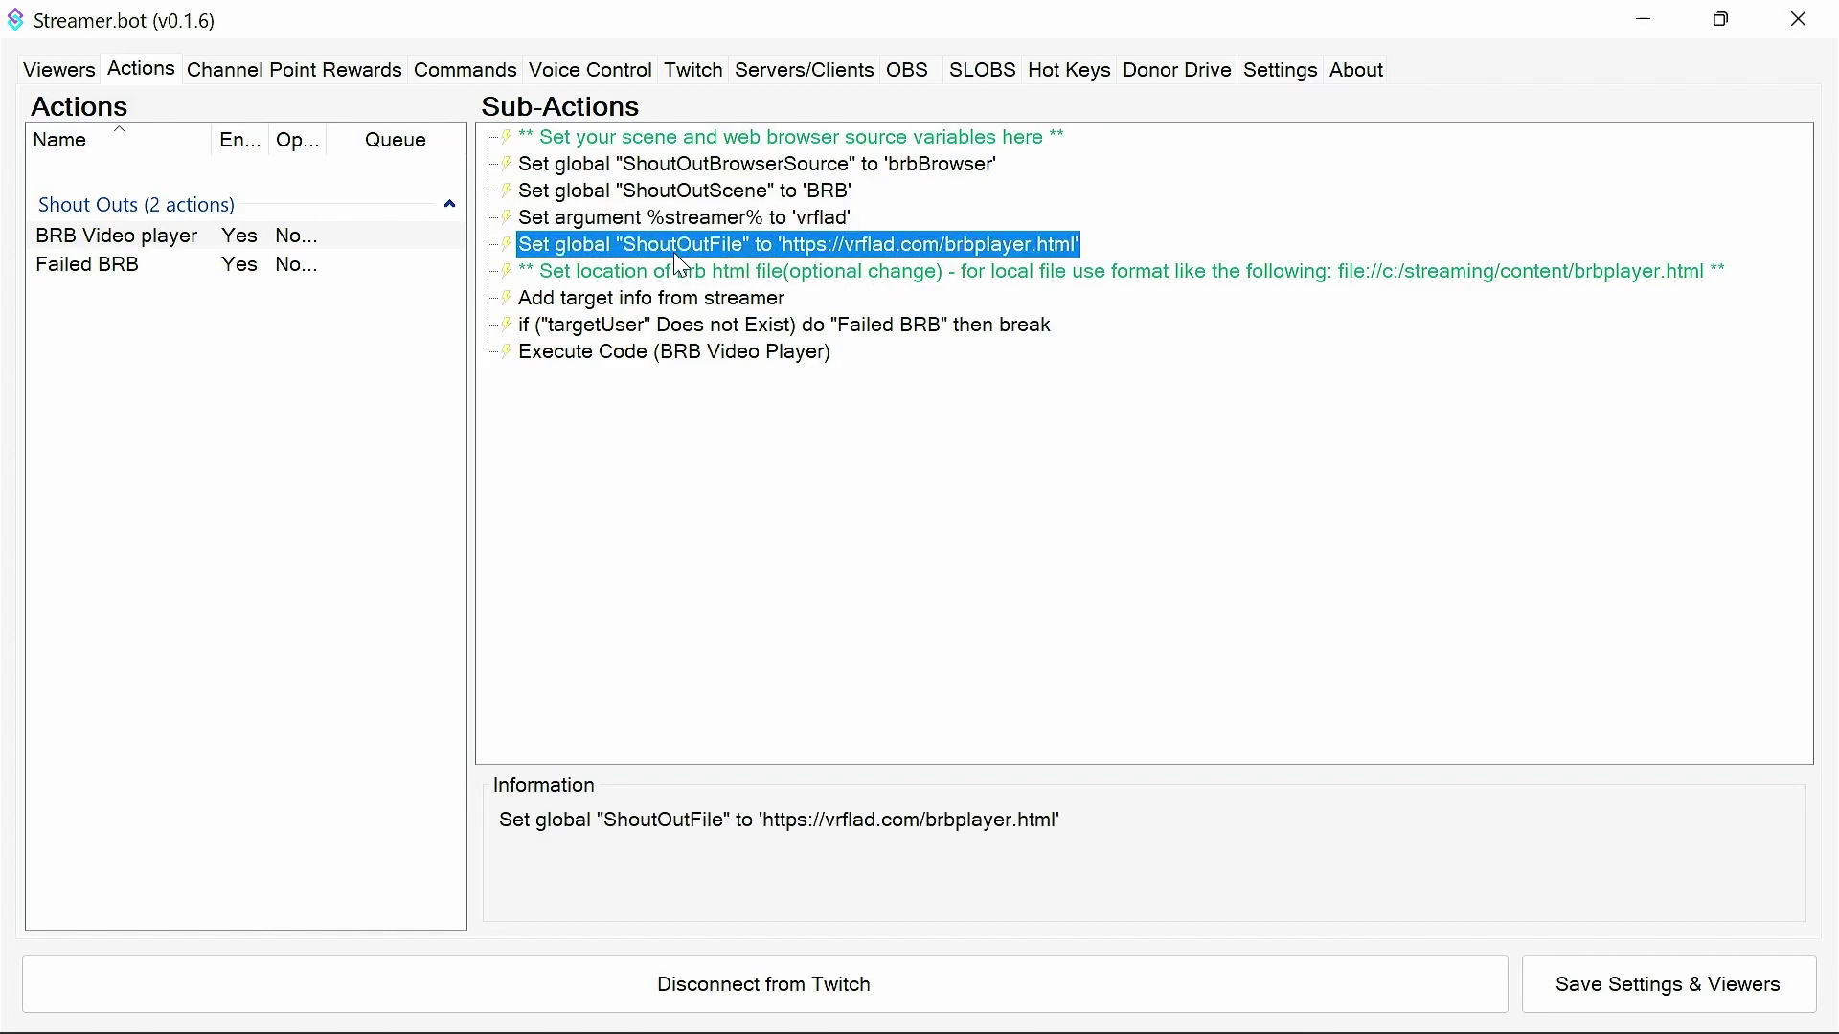
Inspect the source variable of the Add target info sub-action and the targetUser condition below it.
click(765, 300)
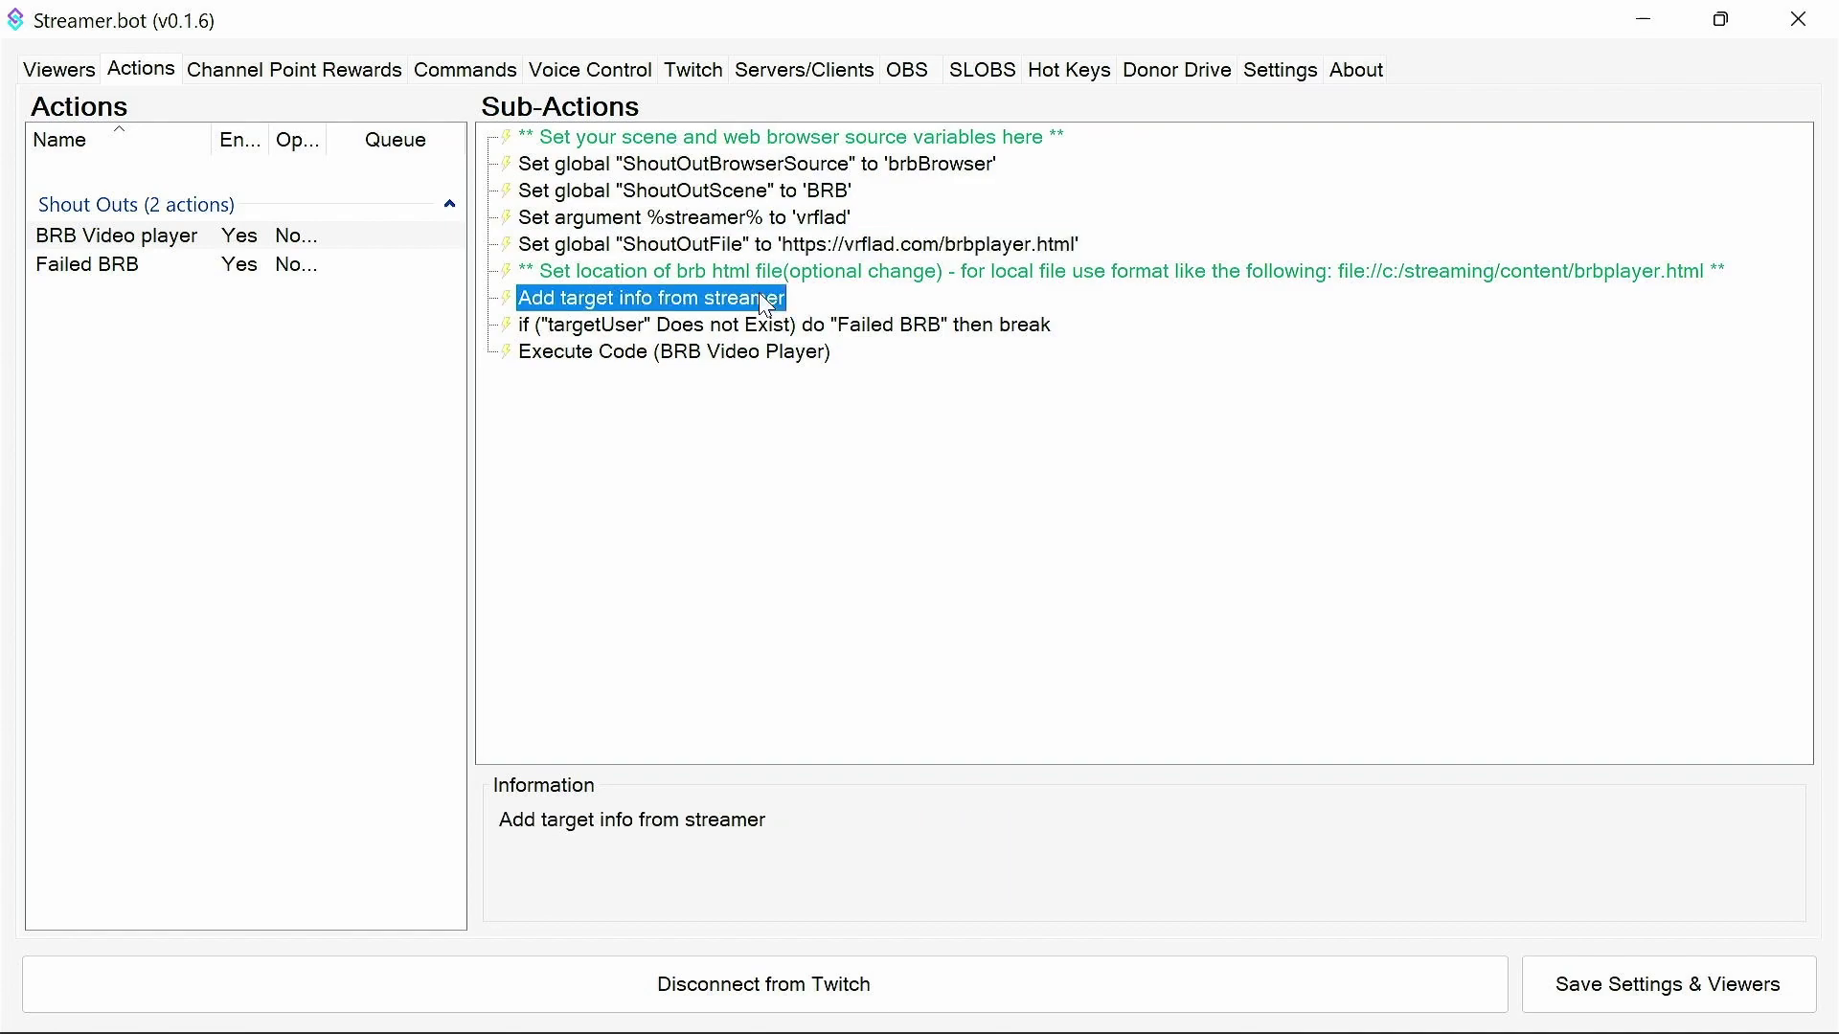
double_click(764, 301)
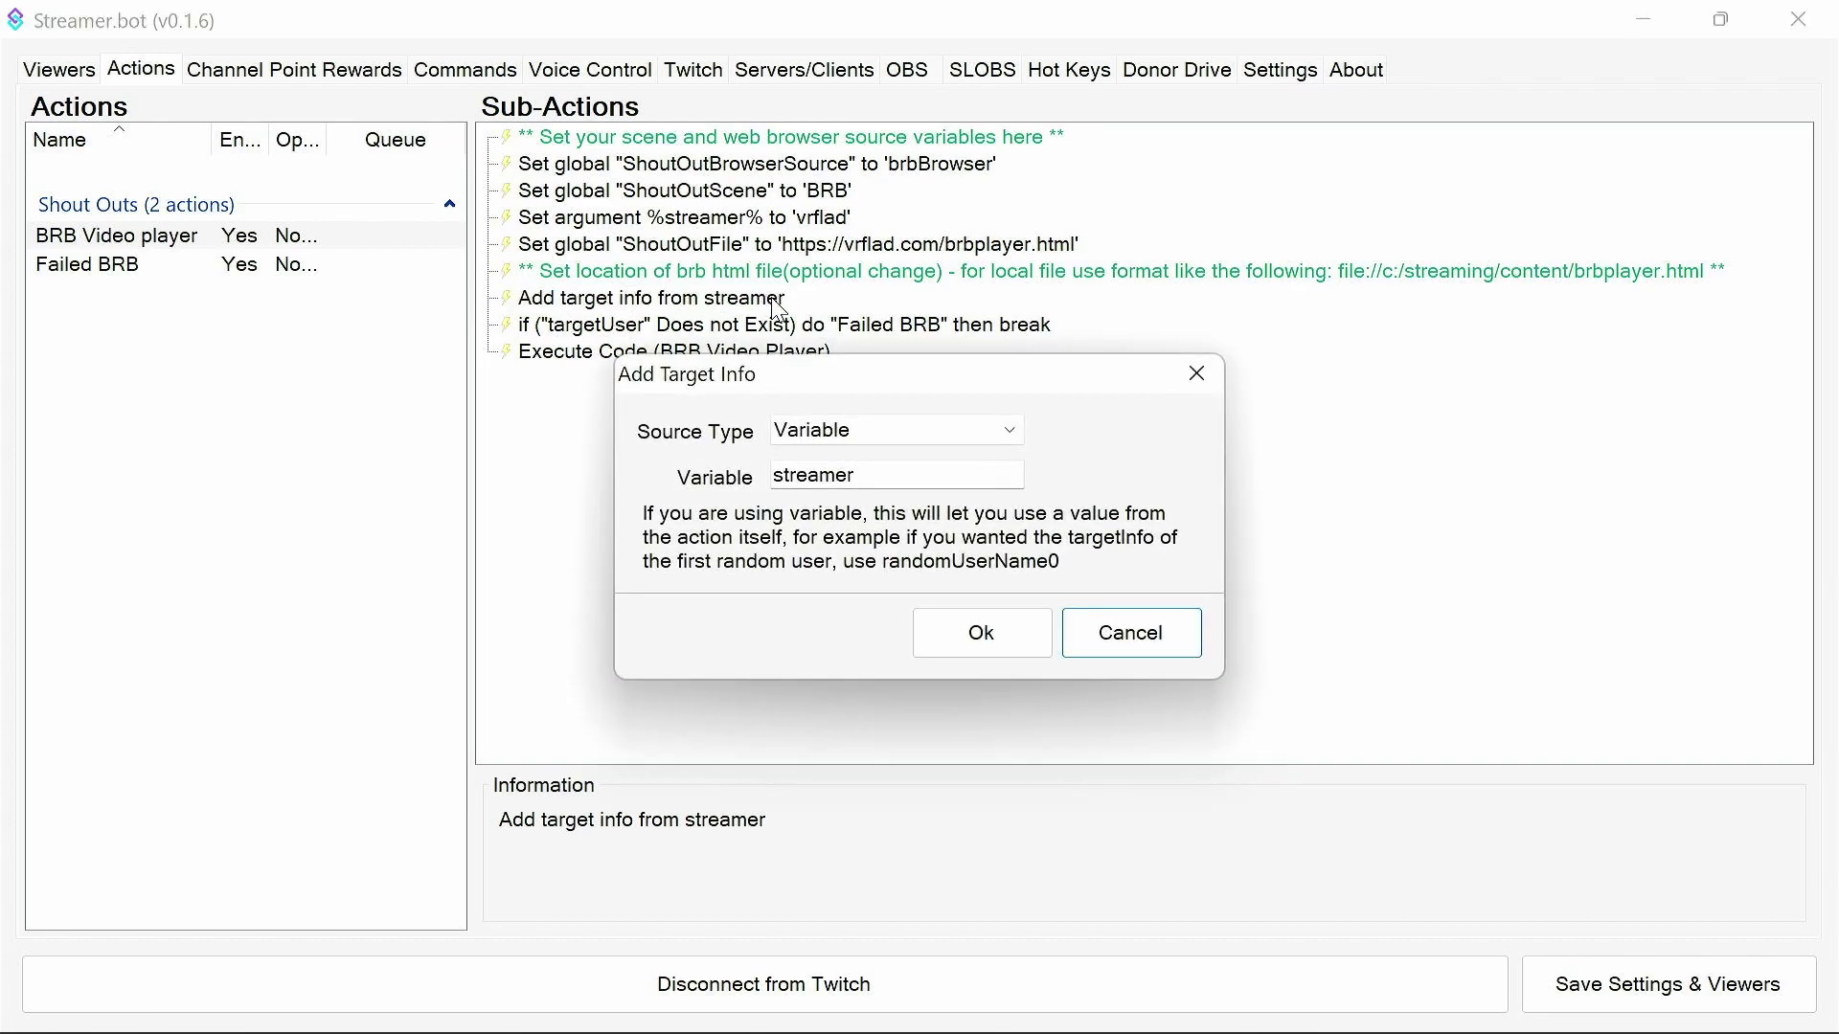
double_click(837, 475)
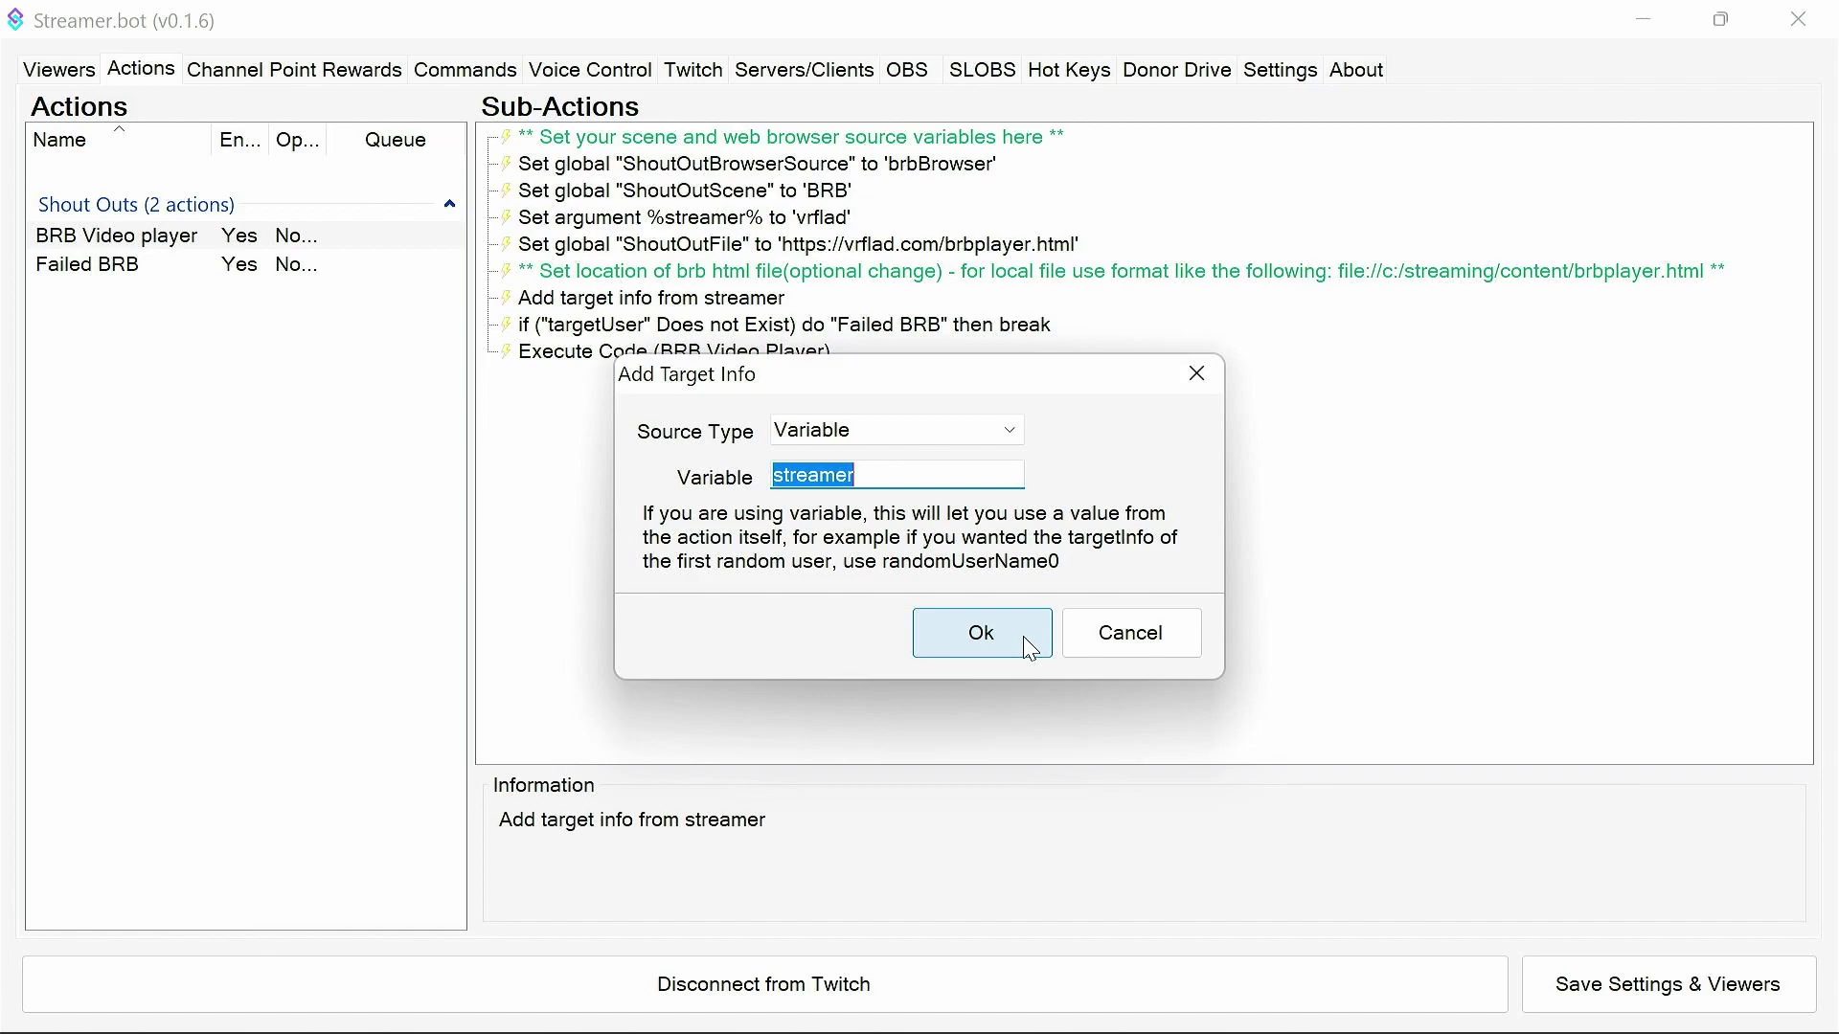
click(982, 633)
click(732, 329)
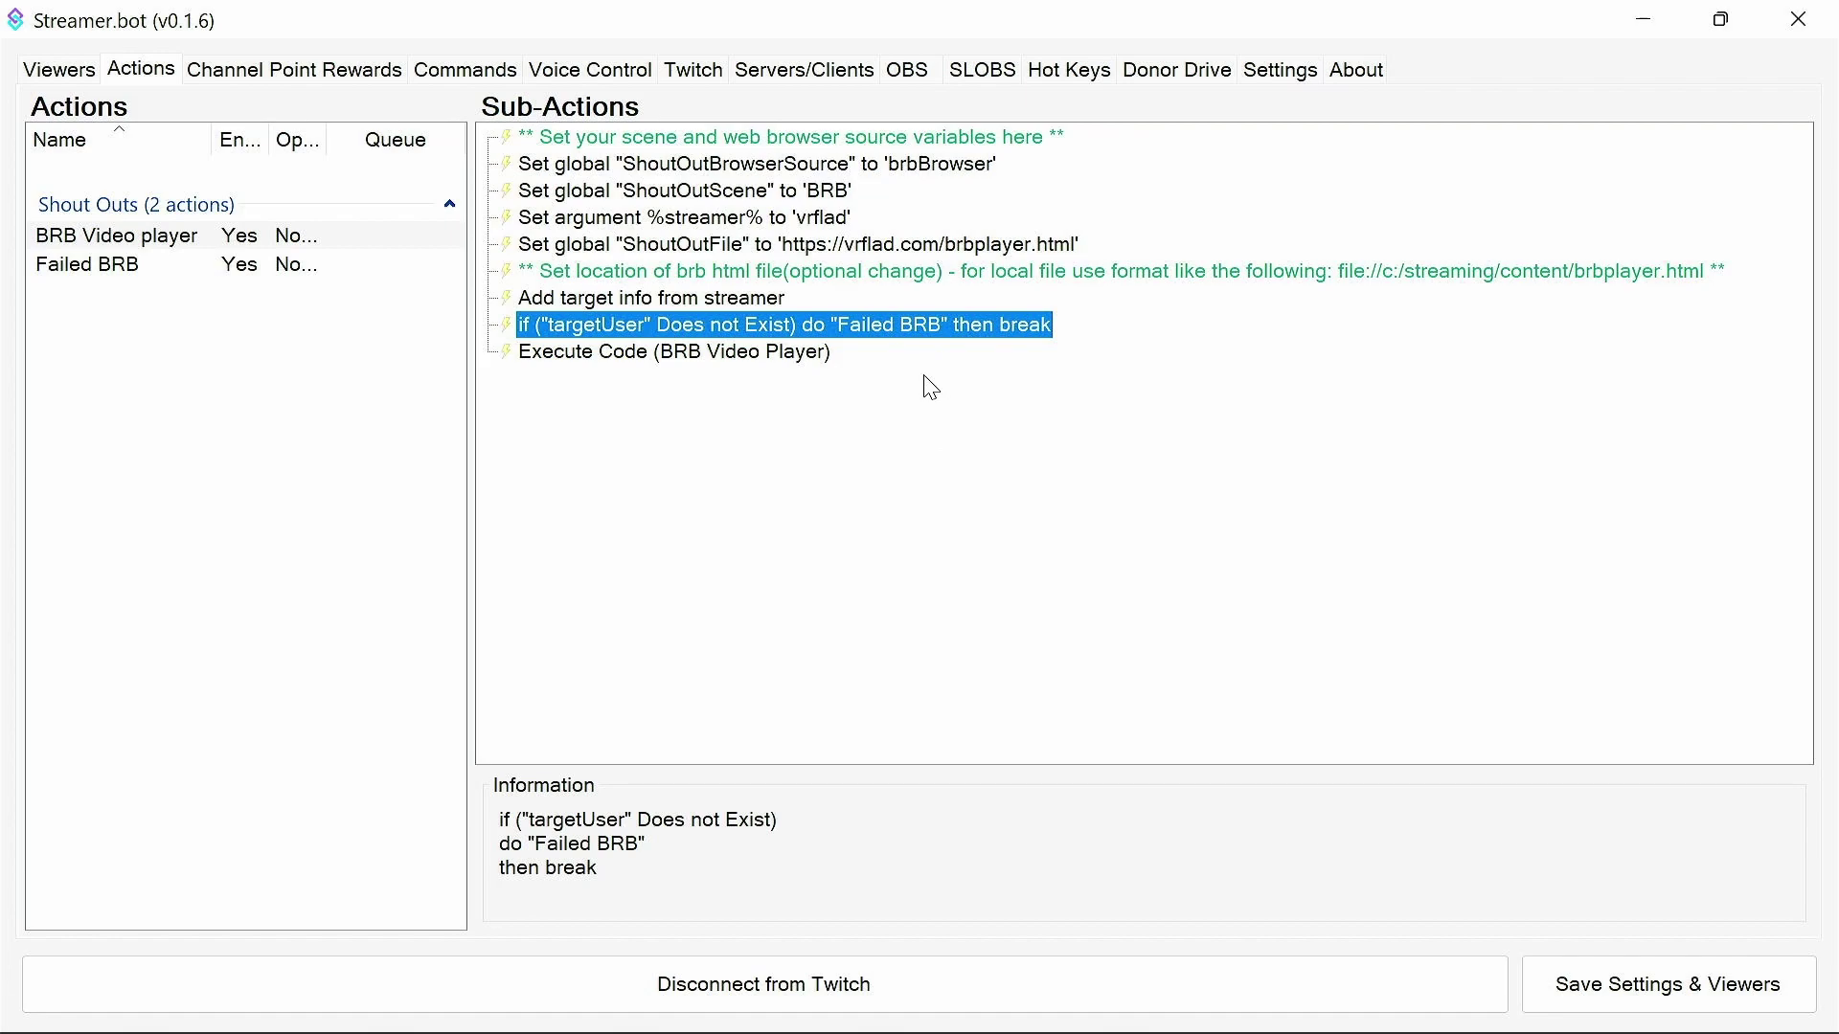
Open the Execute Code (BRB Video Player) sub-action and examine its scene, source and userName variables, clip retrieval and no-clips exit.
click(717, 363)
double_click(717, 354)
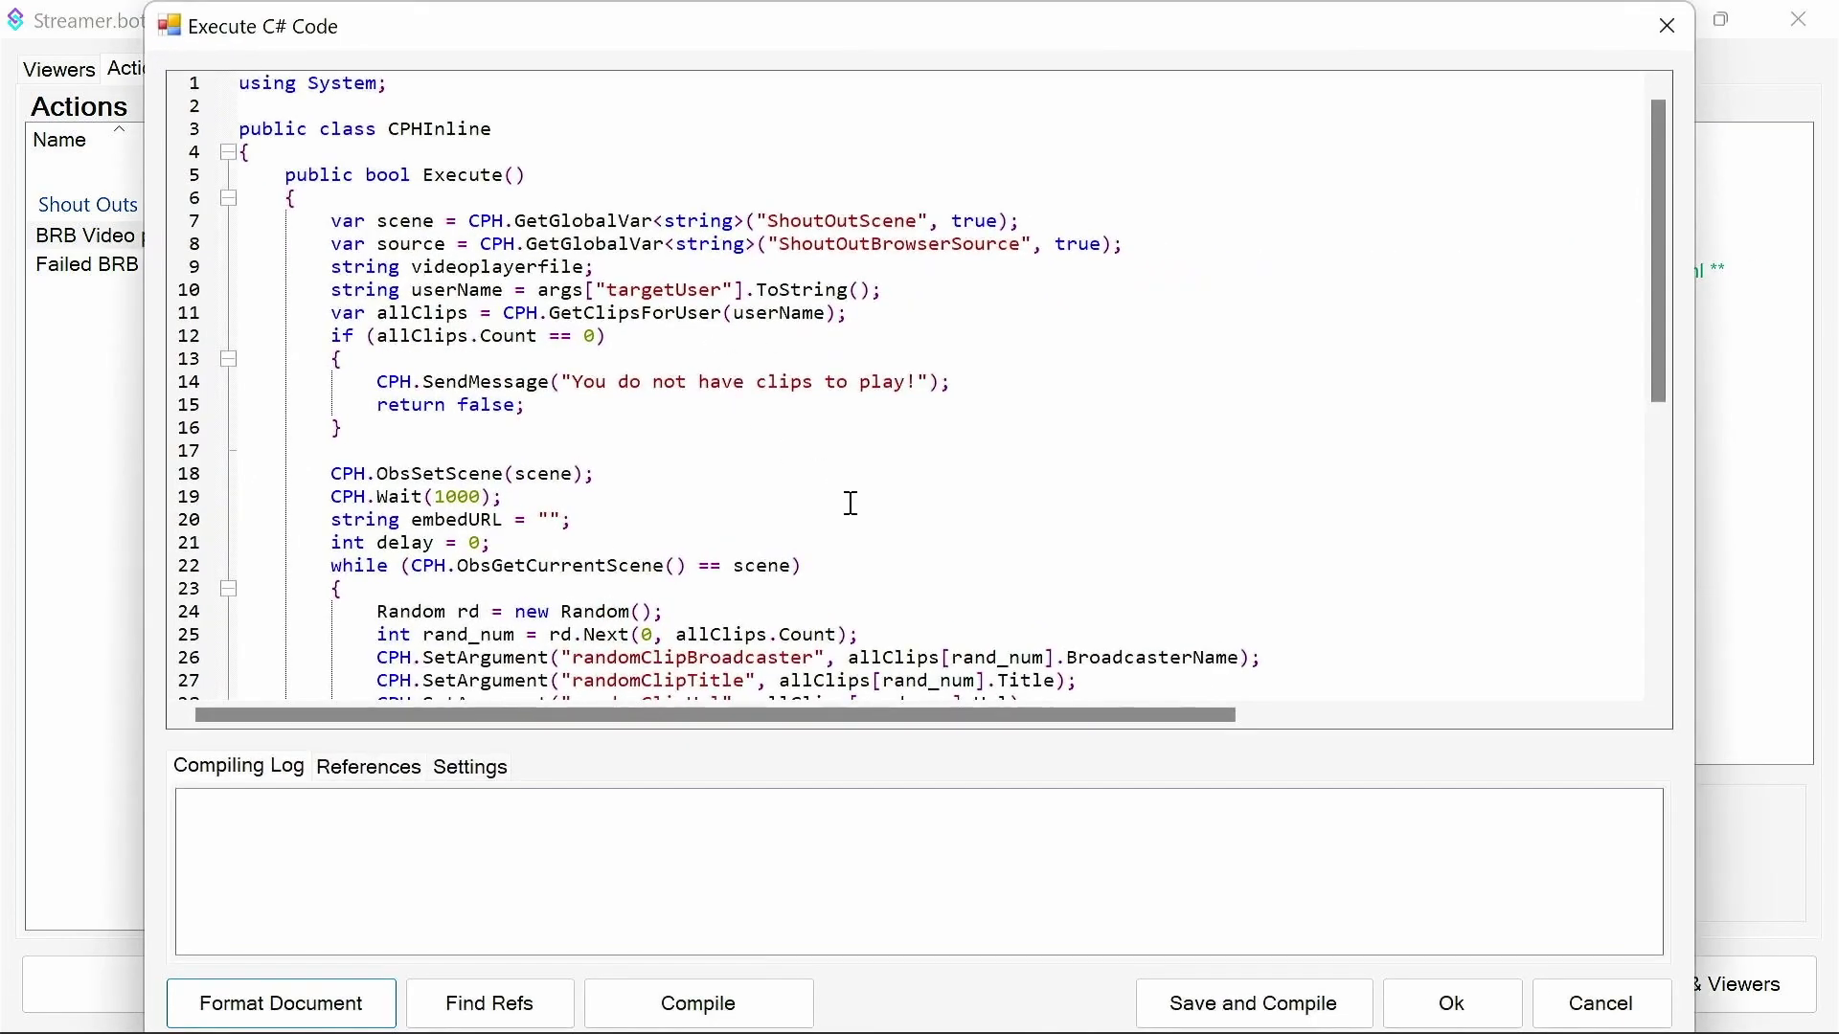
click(391, 222)
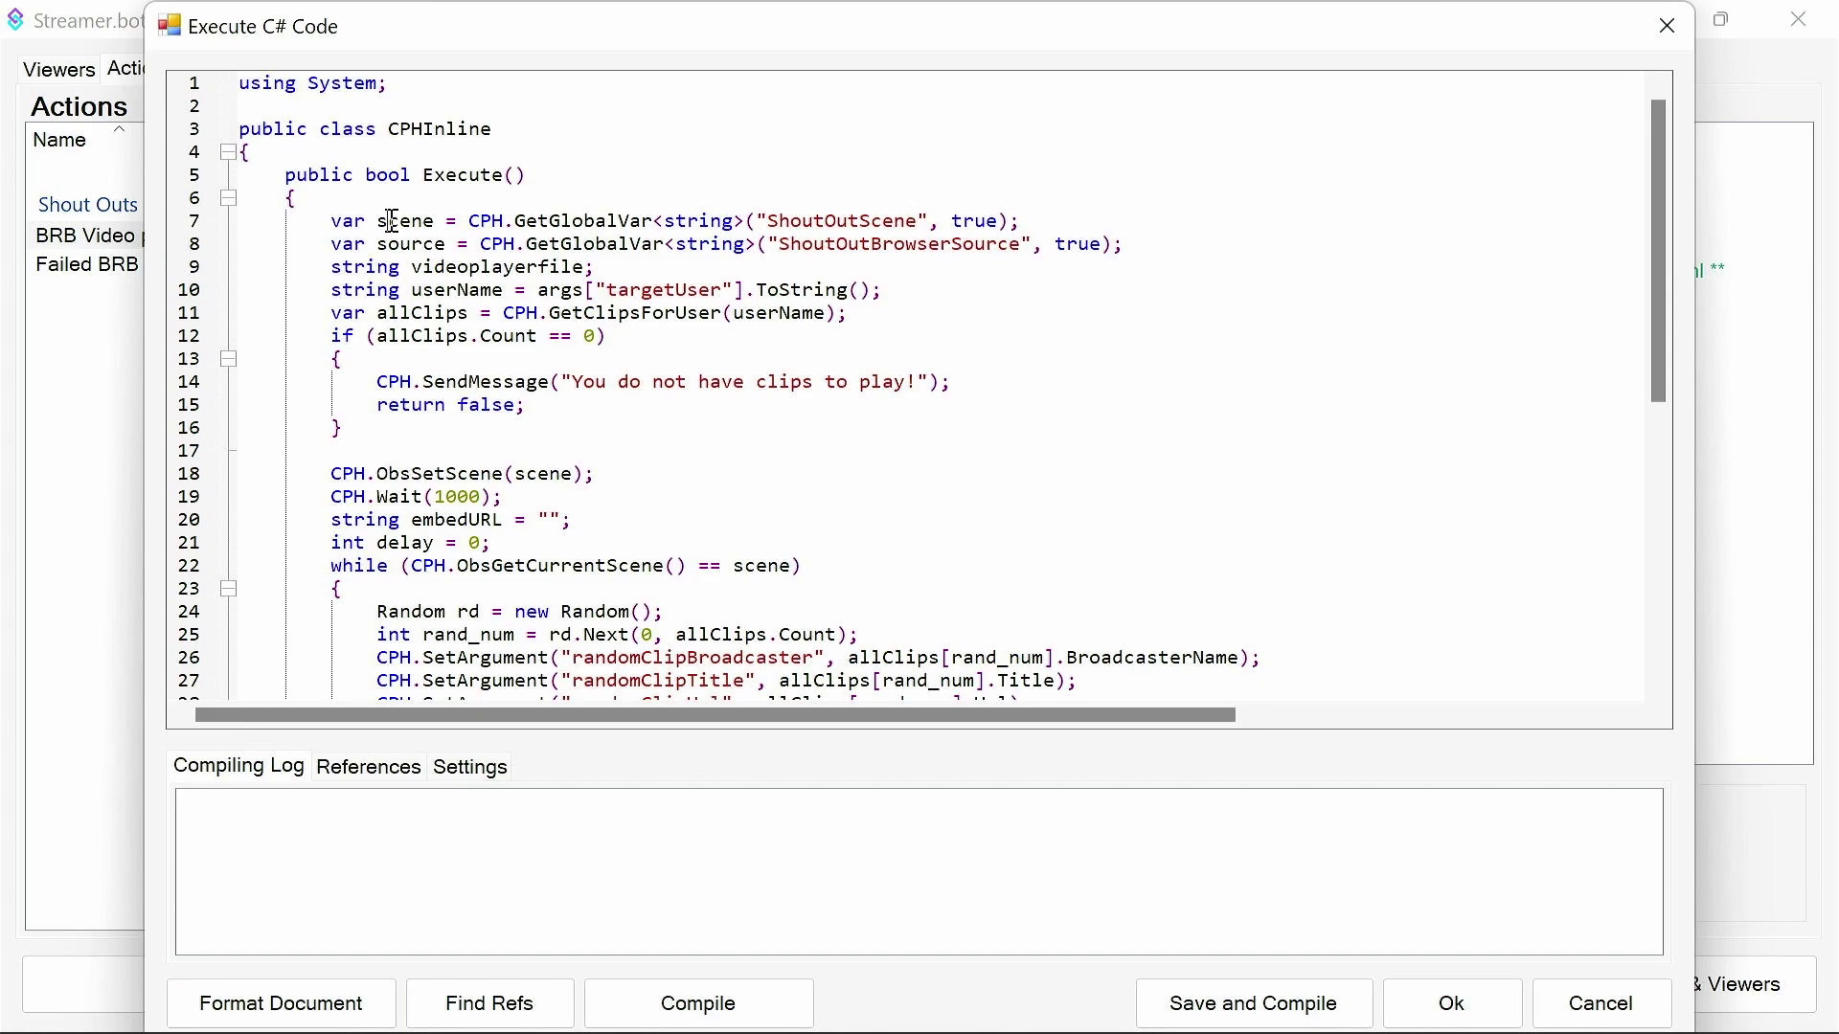
click(443, 246)
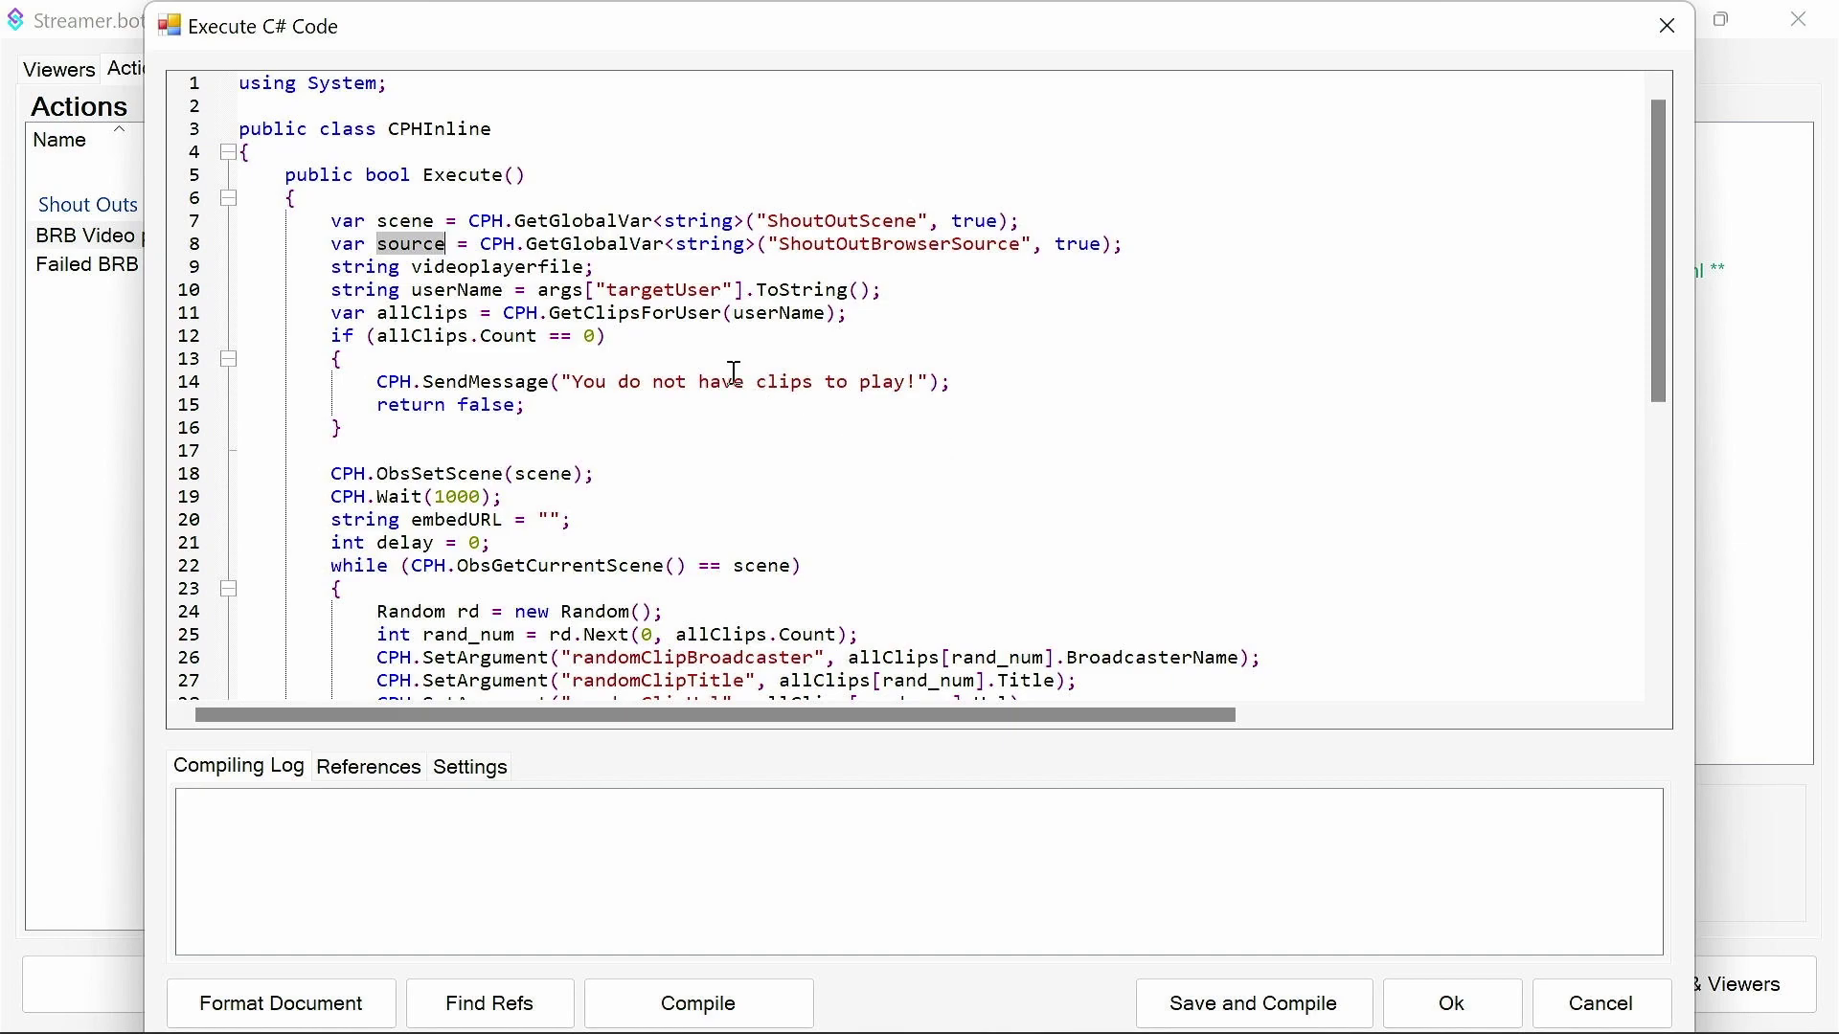
double_click(478, 290)
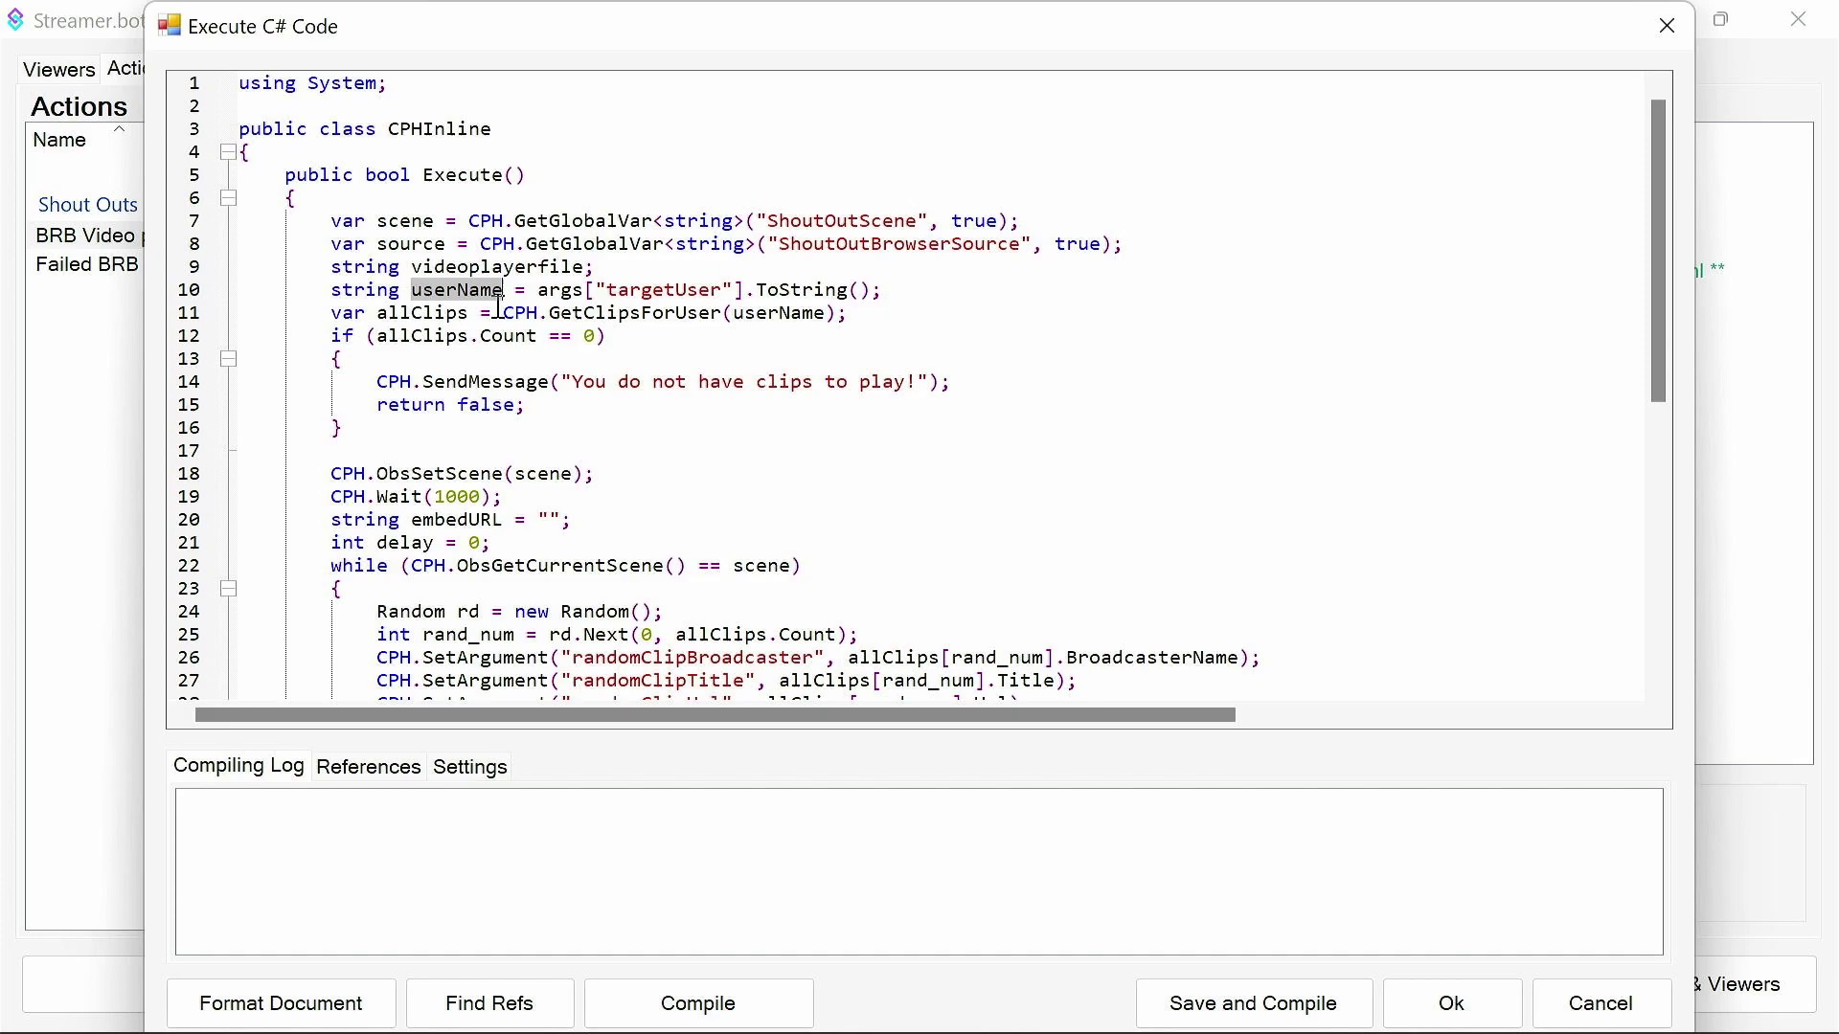
drag(509, 312, 722, 320)
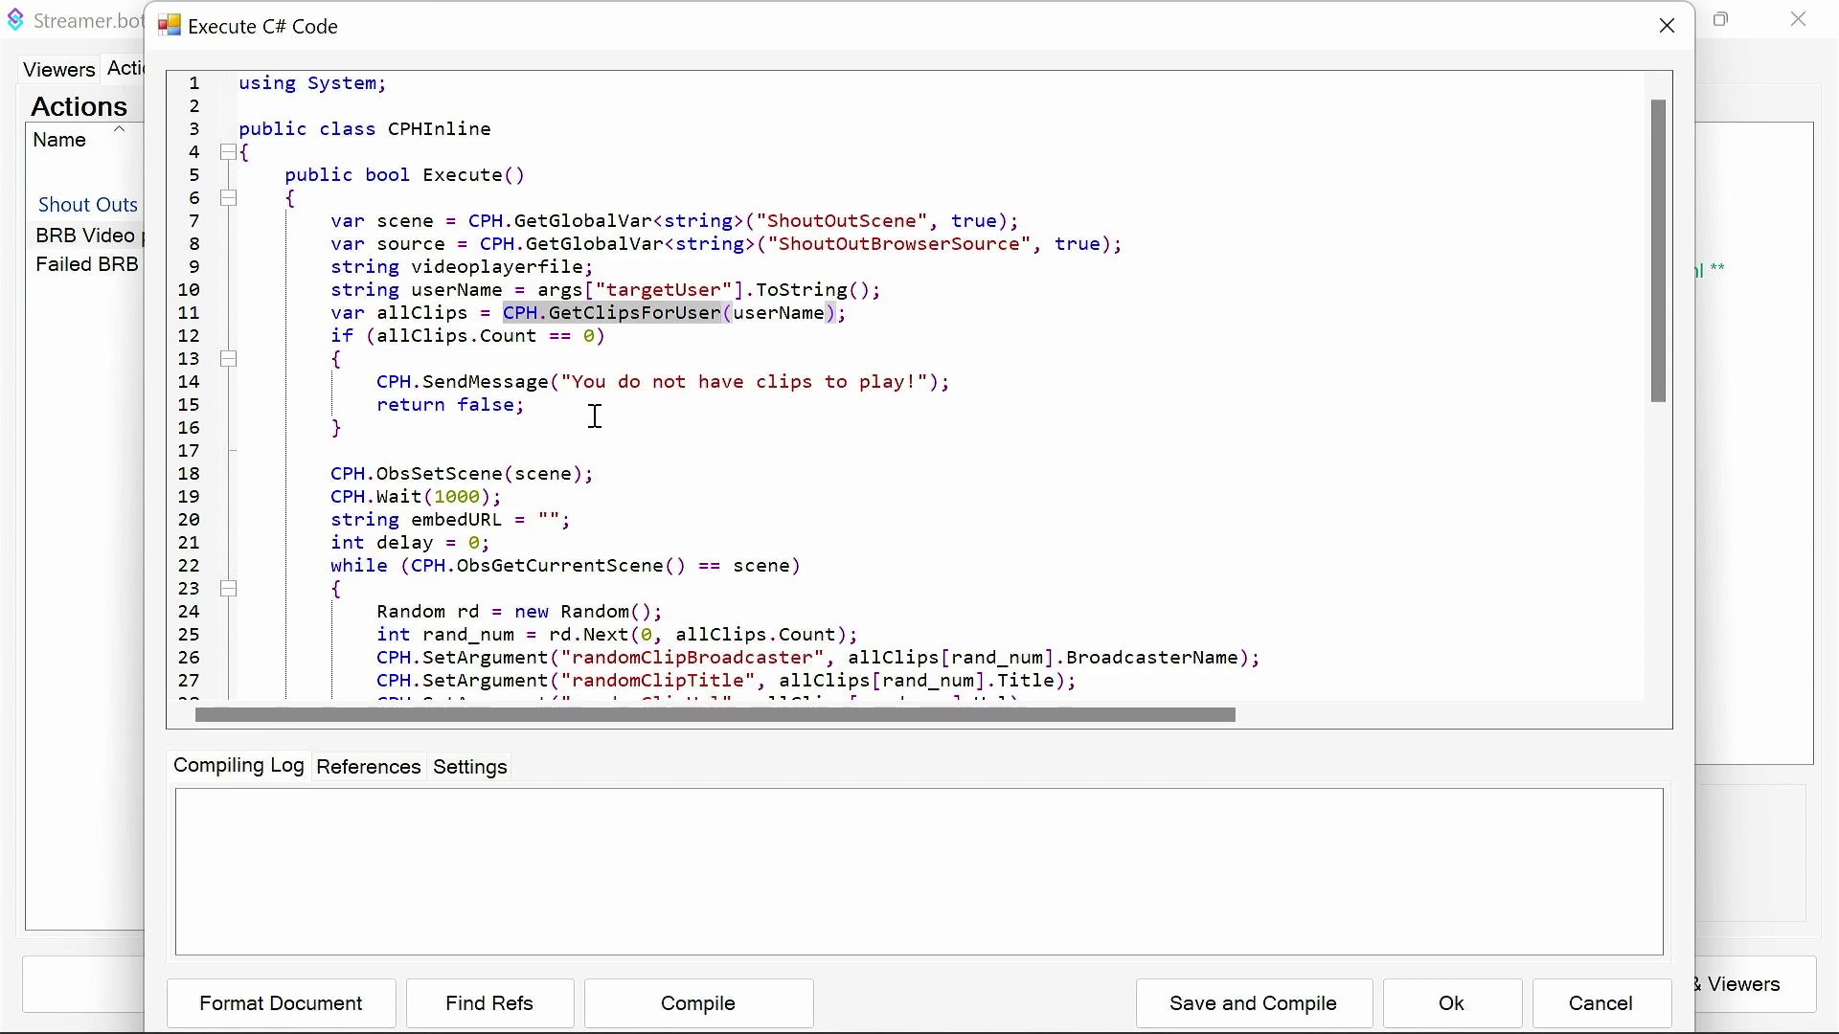
drag(526, 405, 365, 405)
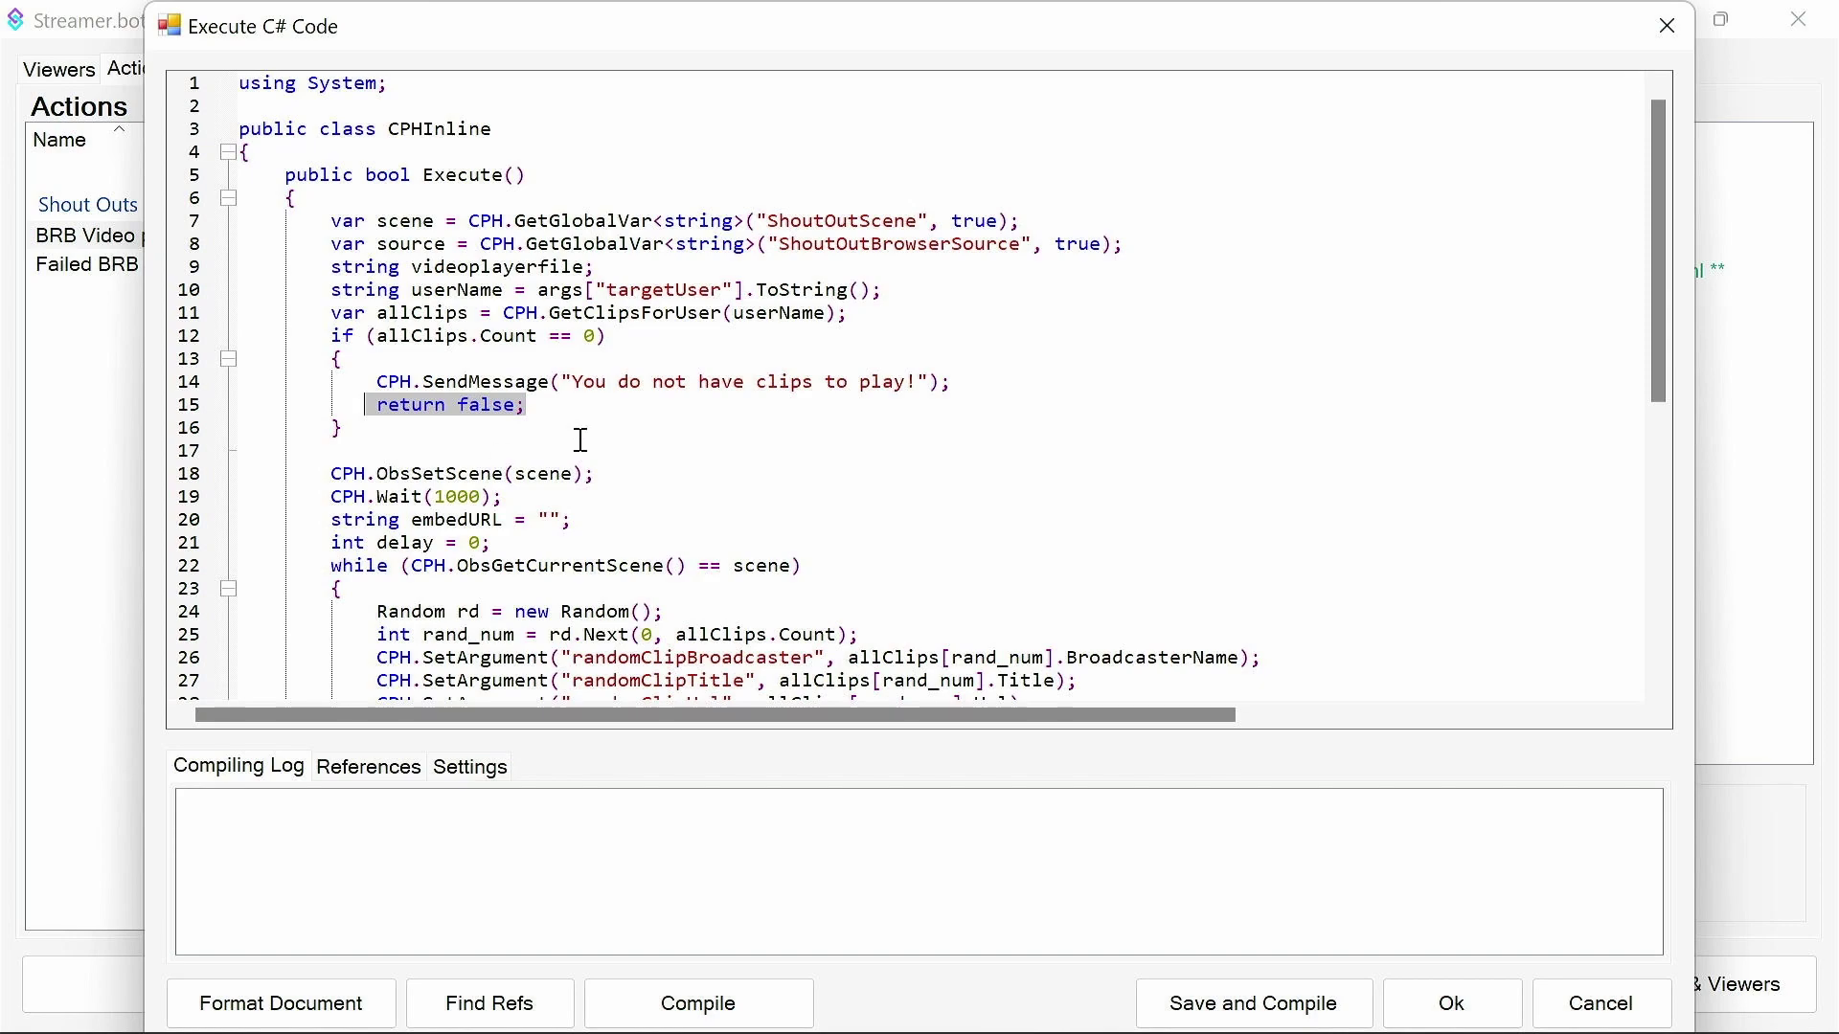
Examine the code that switches the OBS scene, waits, and loops while the current scene matches the scene variable.
scroll(611, 437, down, 1)
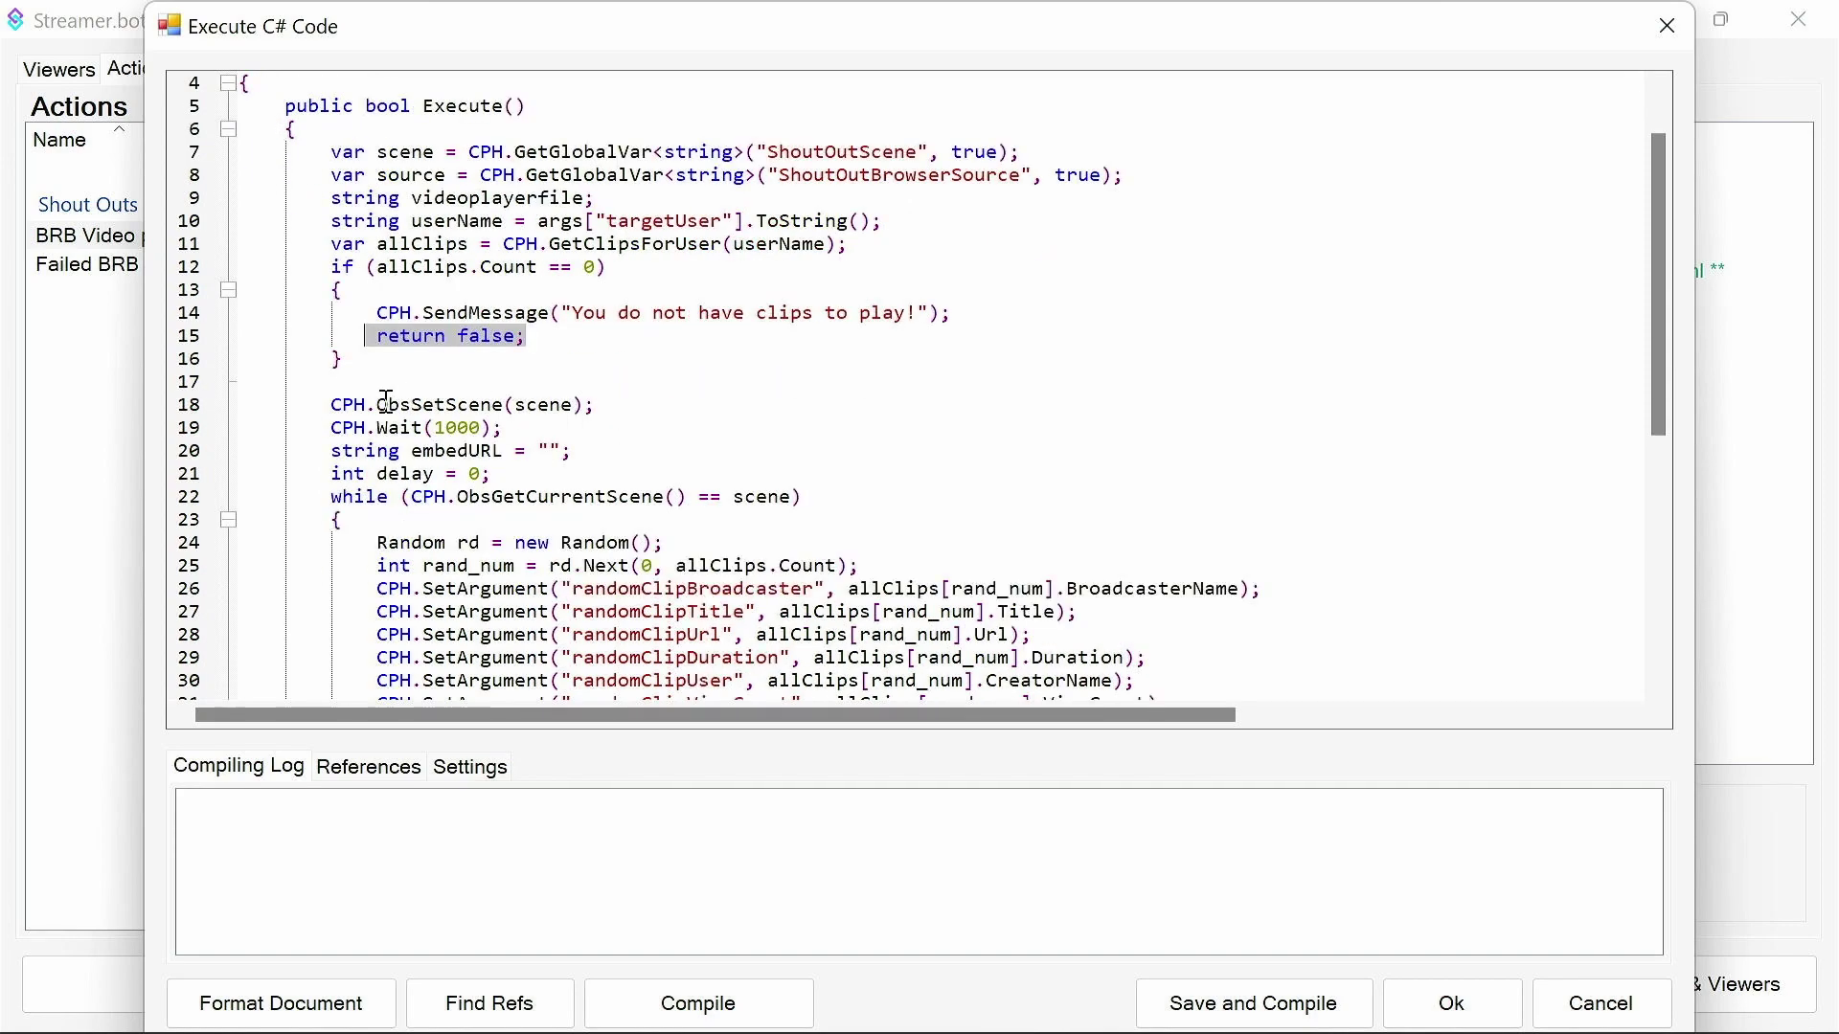
drag(330, 404, 598, 407)
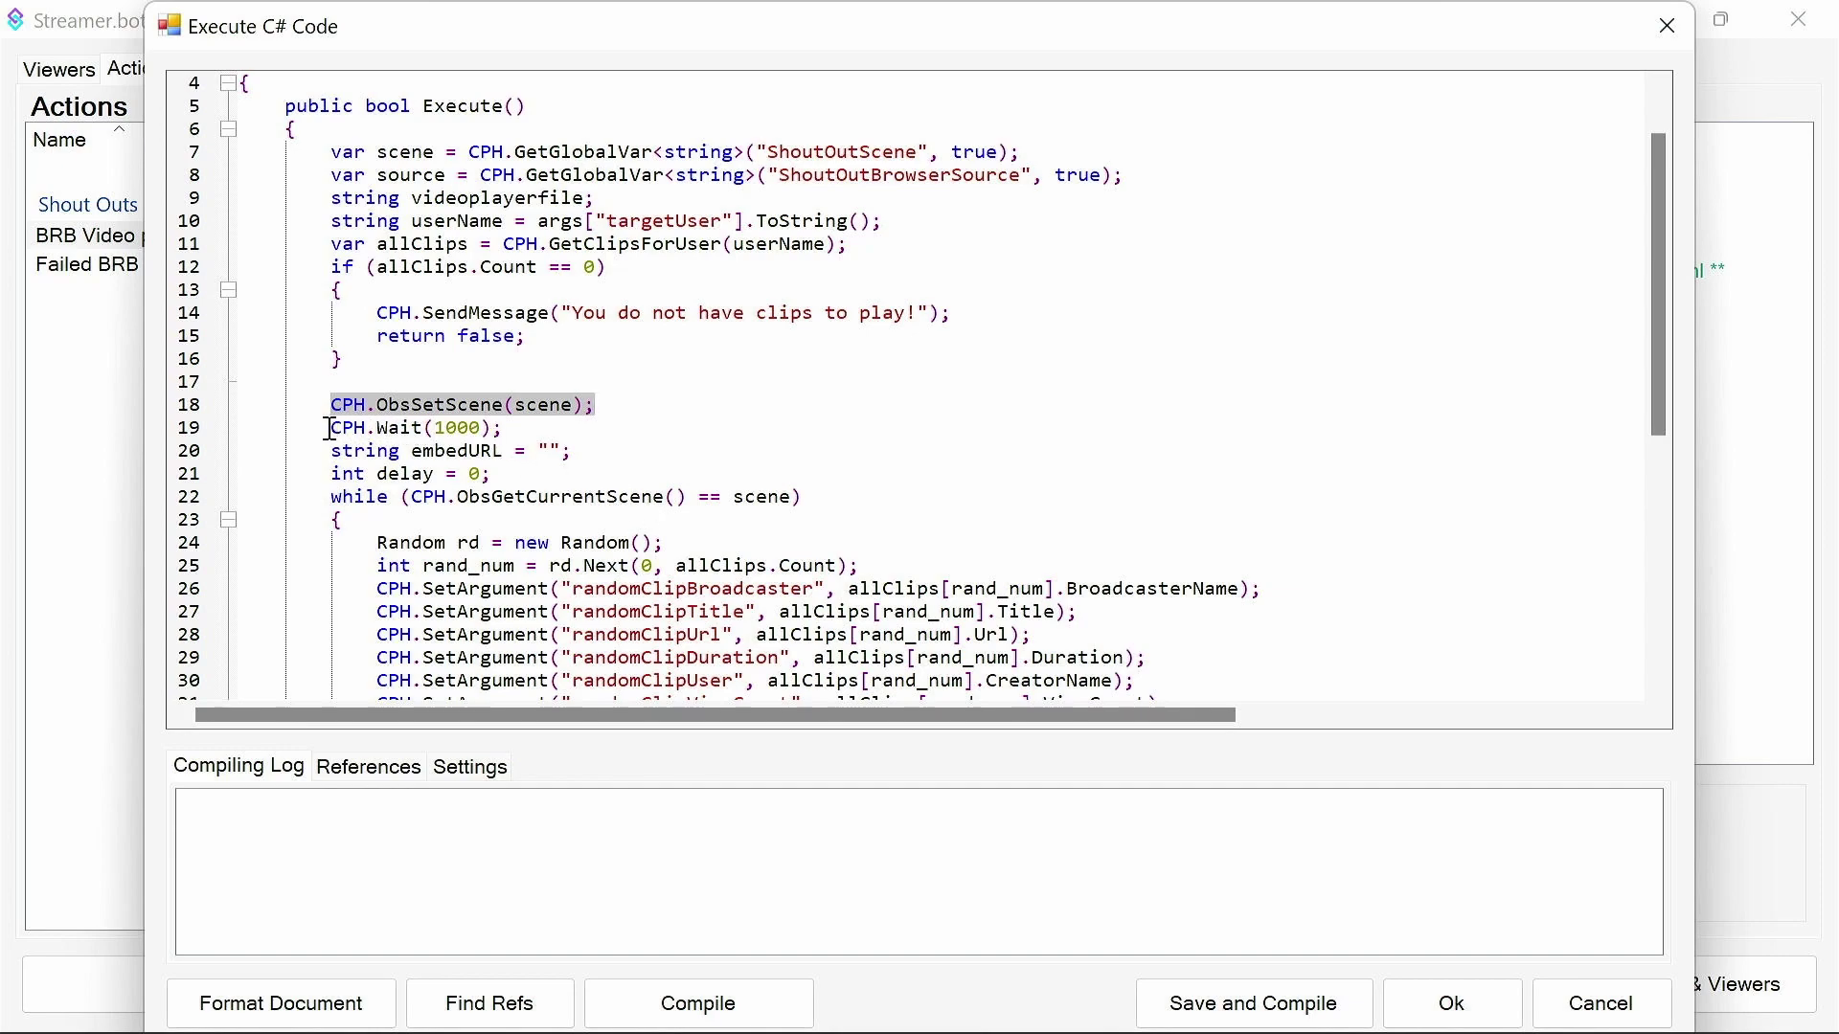
drag(508, 428, 319, 427)
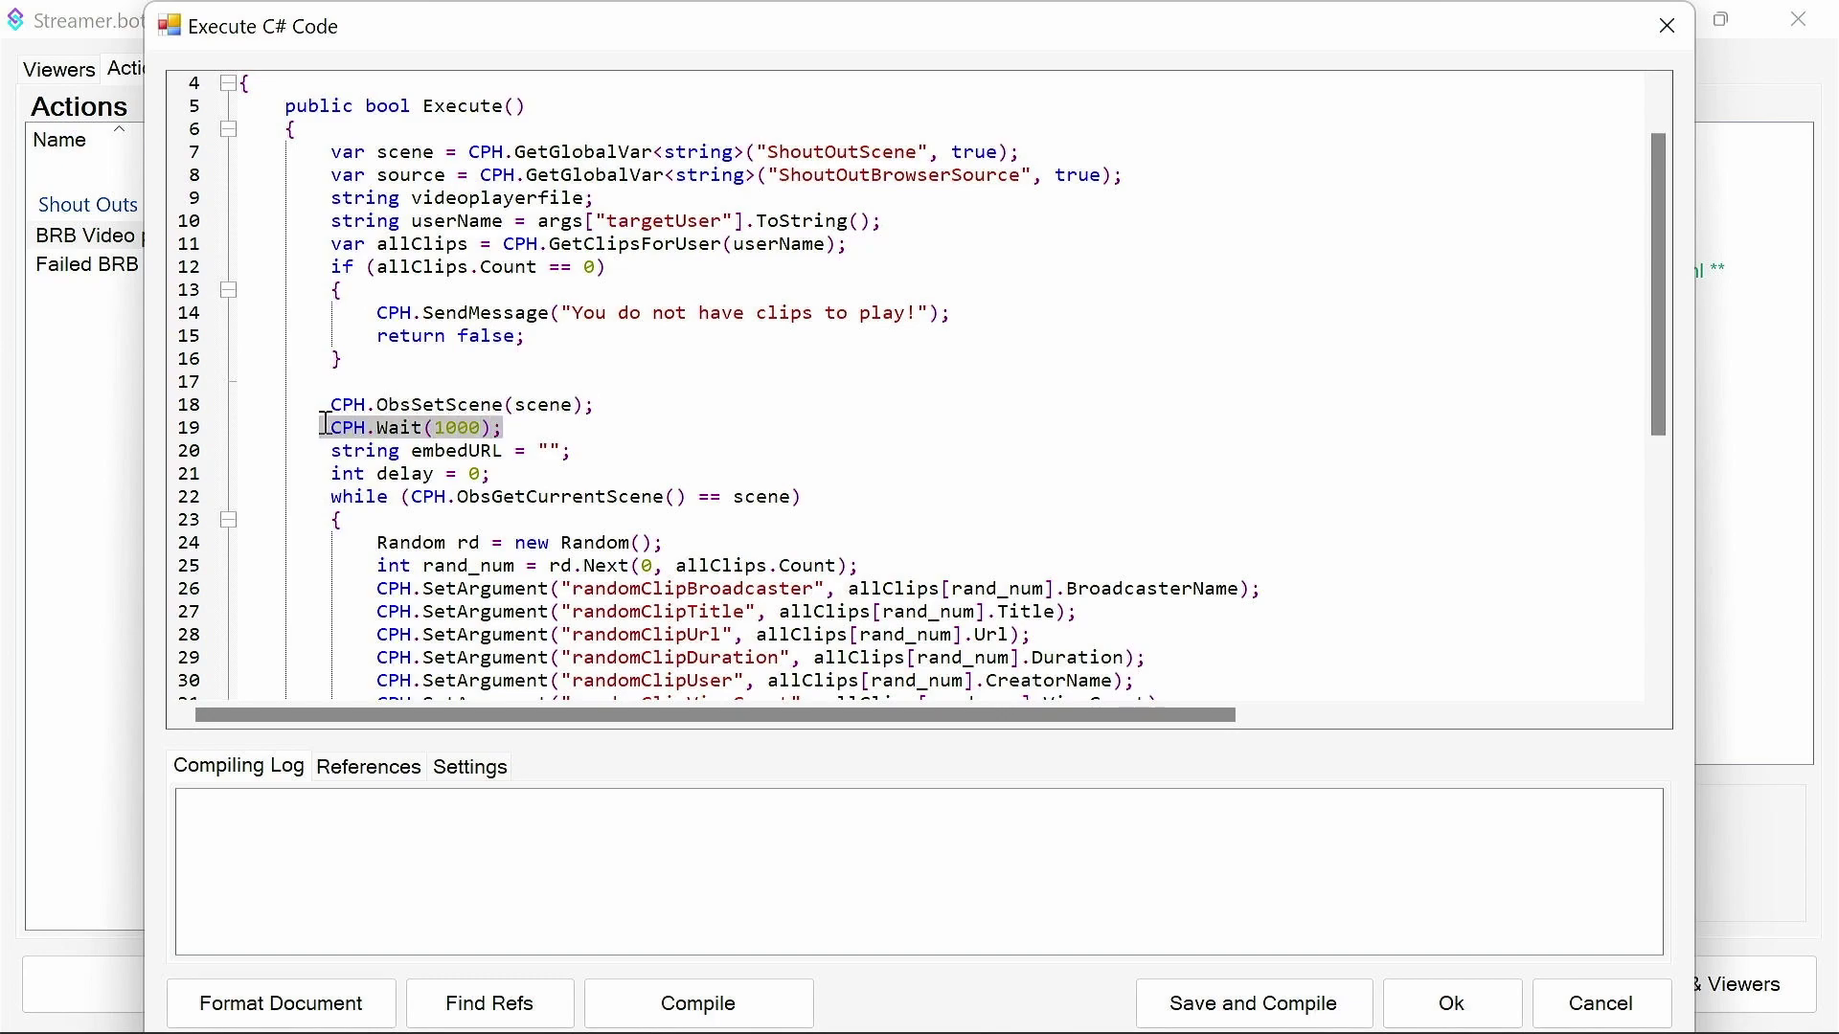
scroll(575, 465, down, 1)
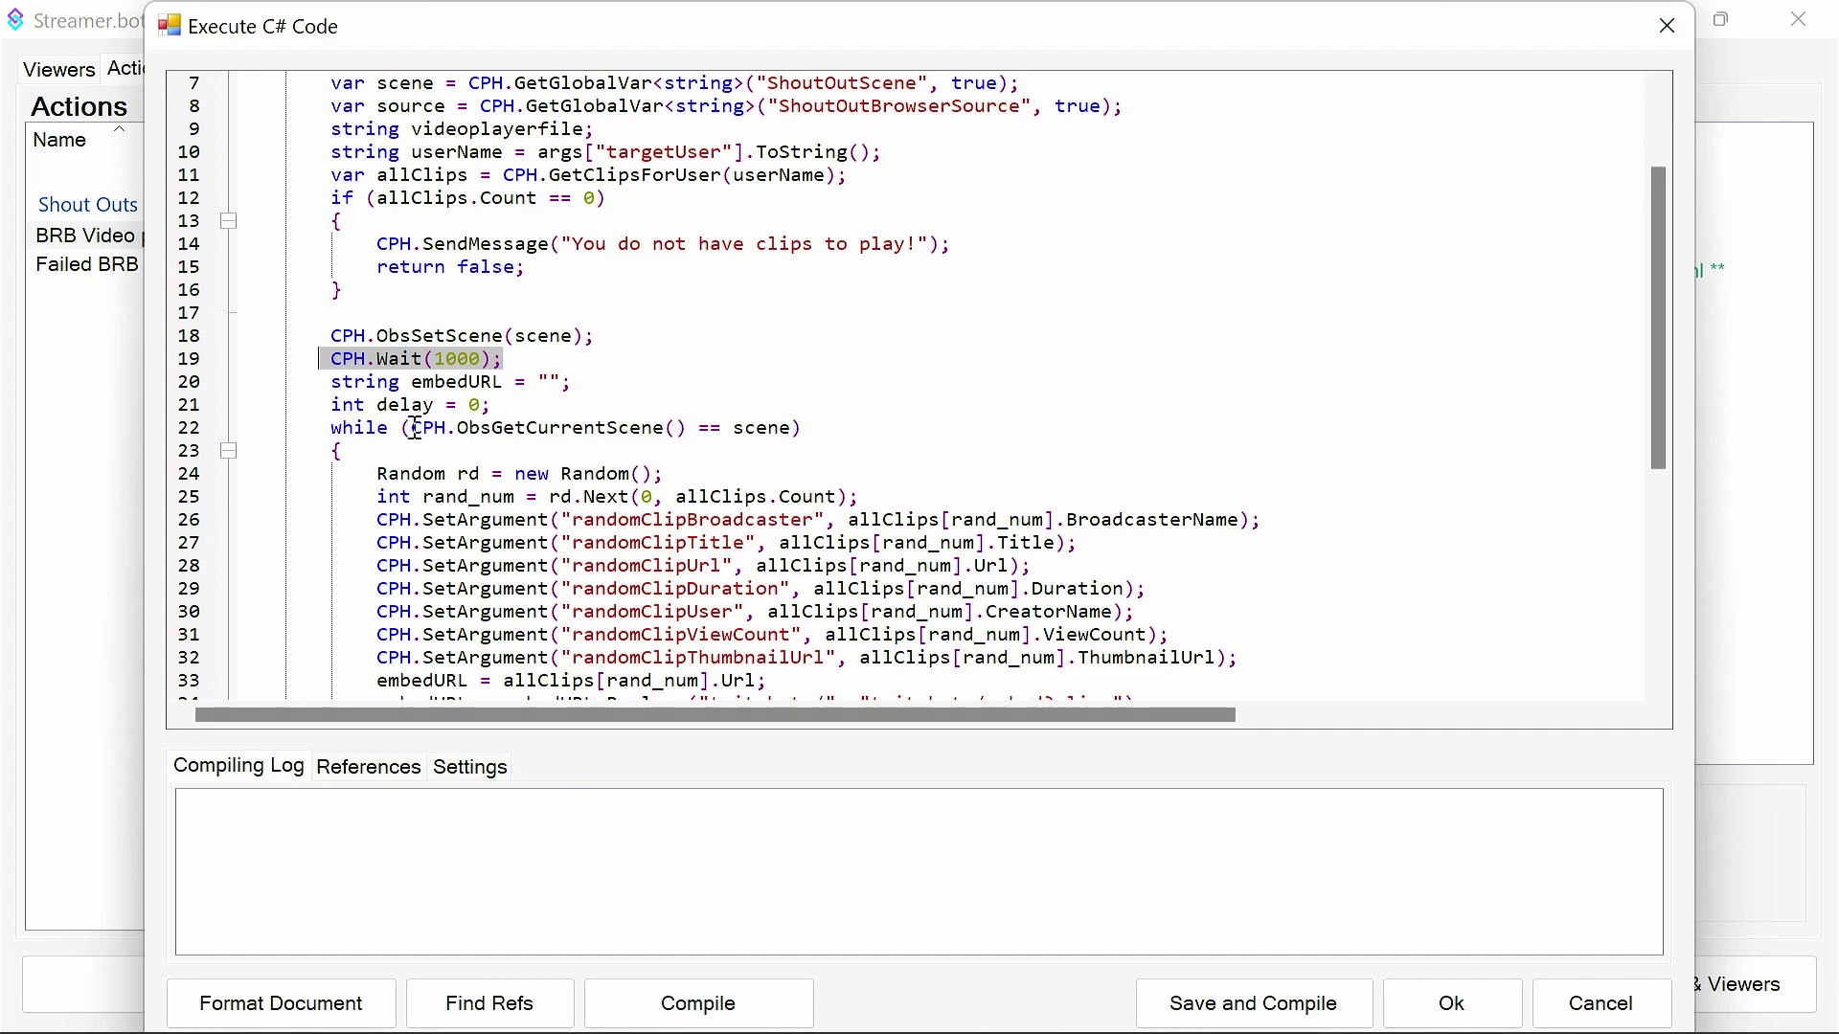
drag(411, 431, 687, 434)
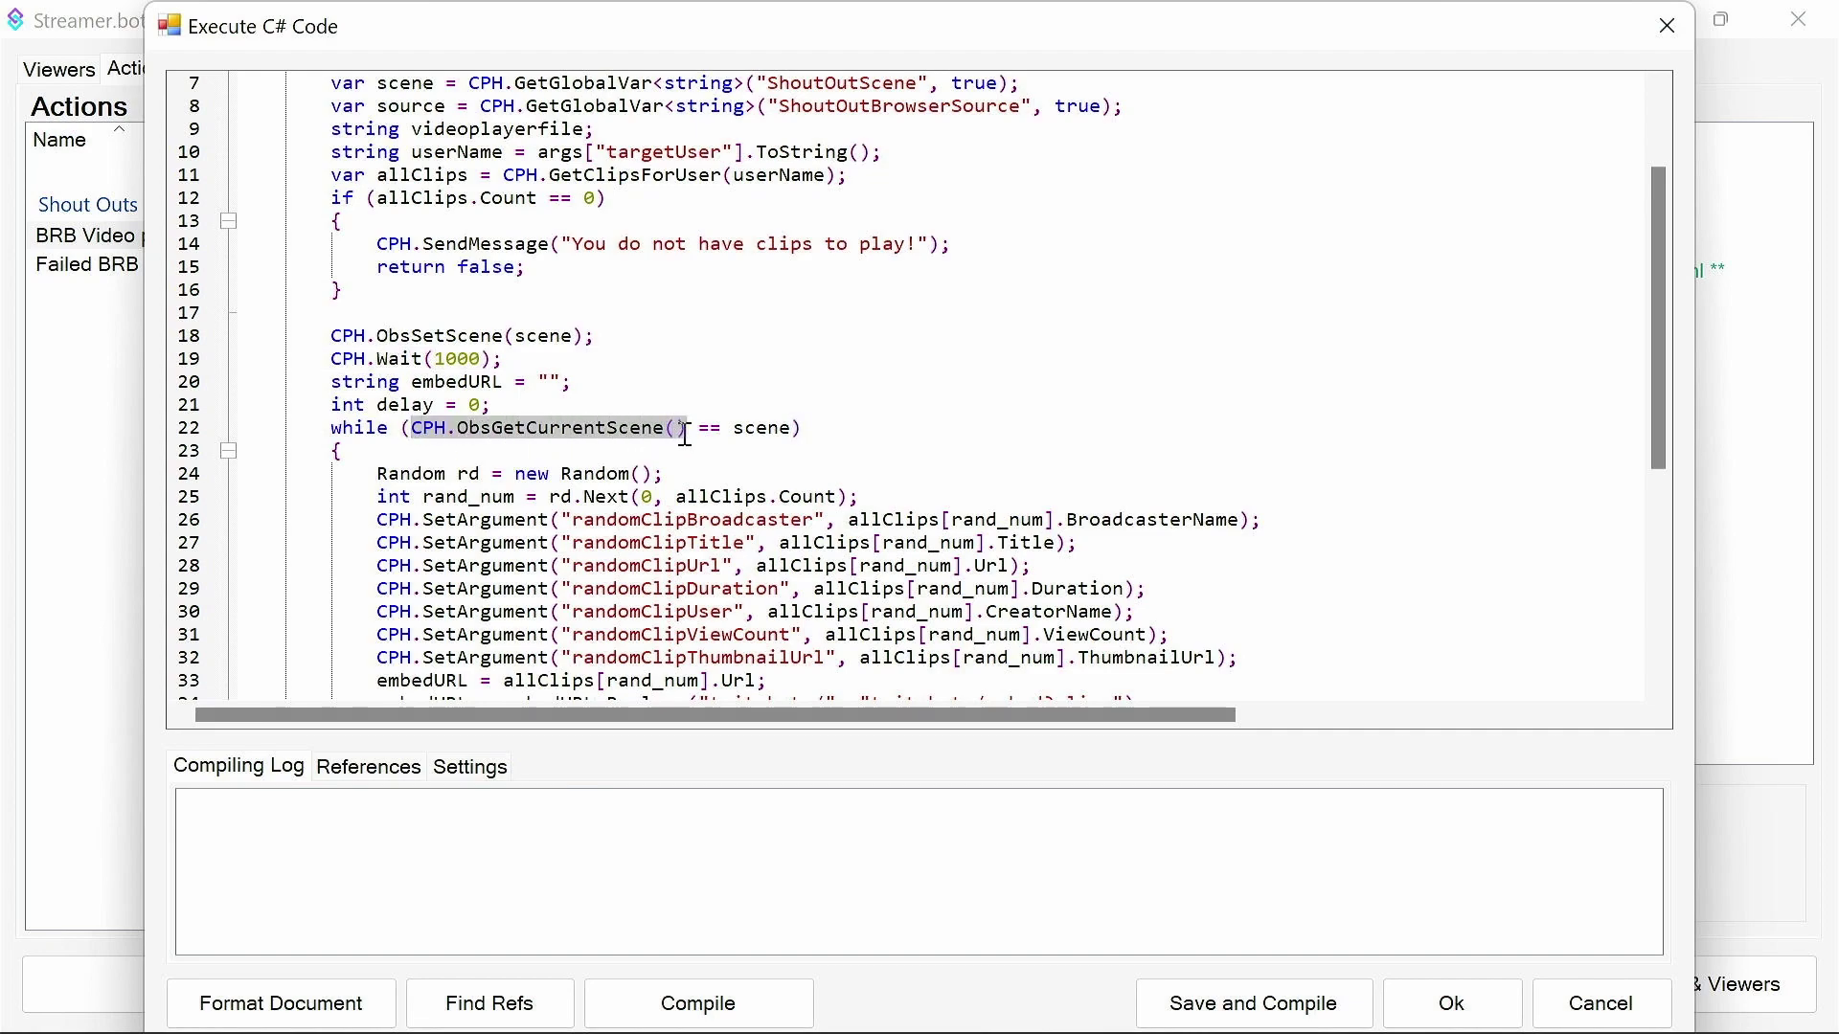
double_click(757, 428)
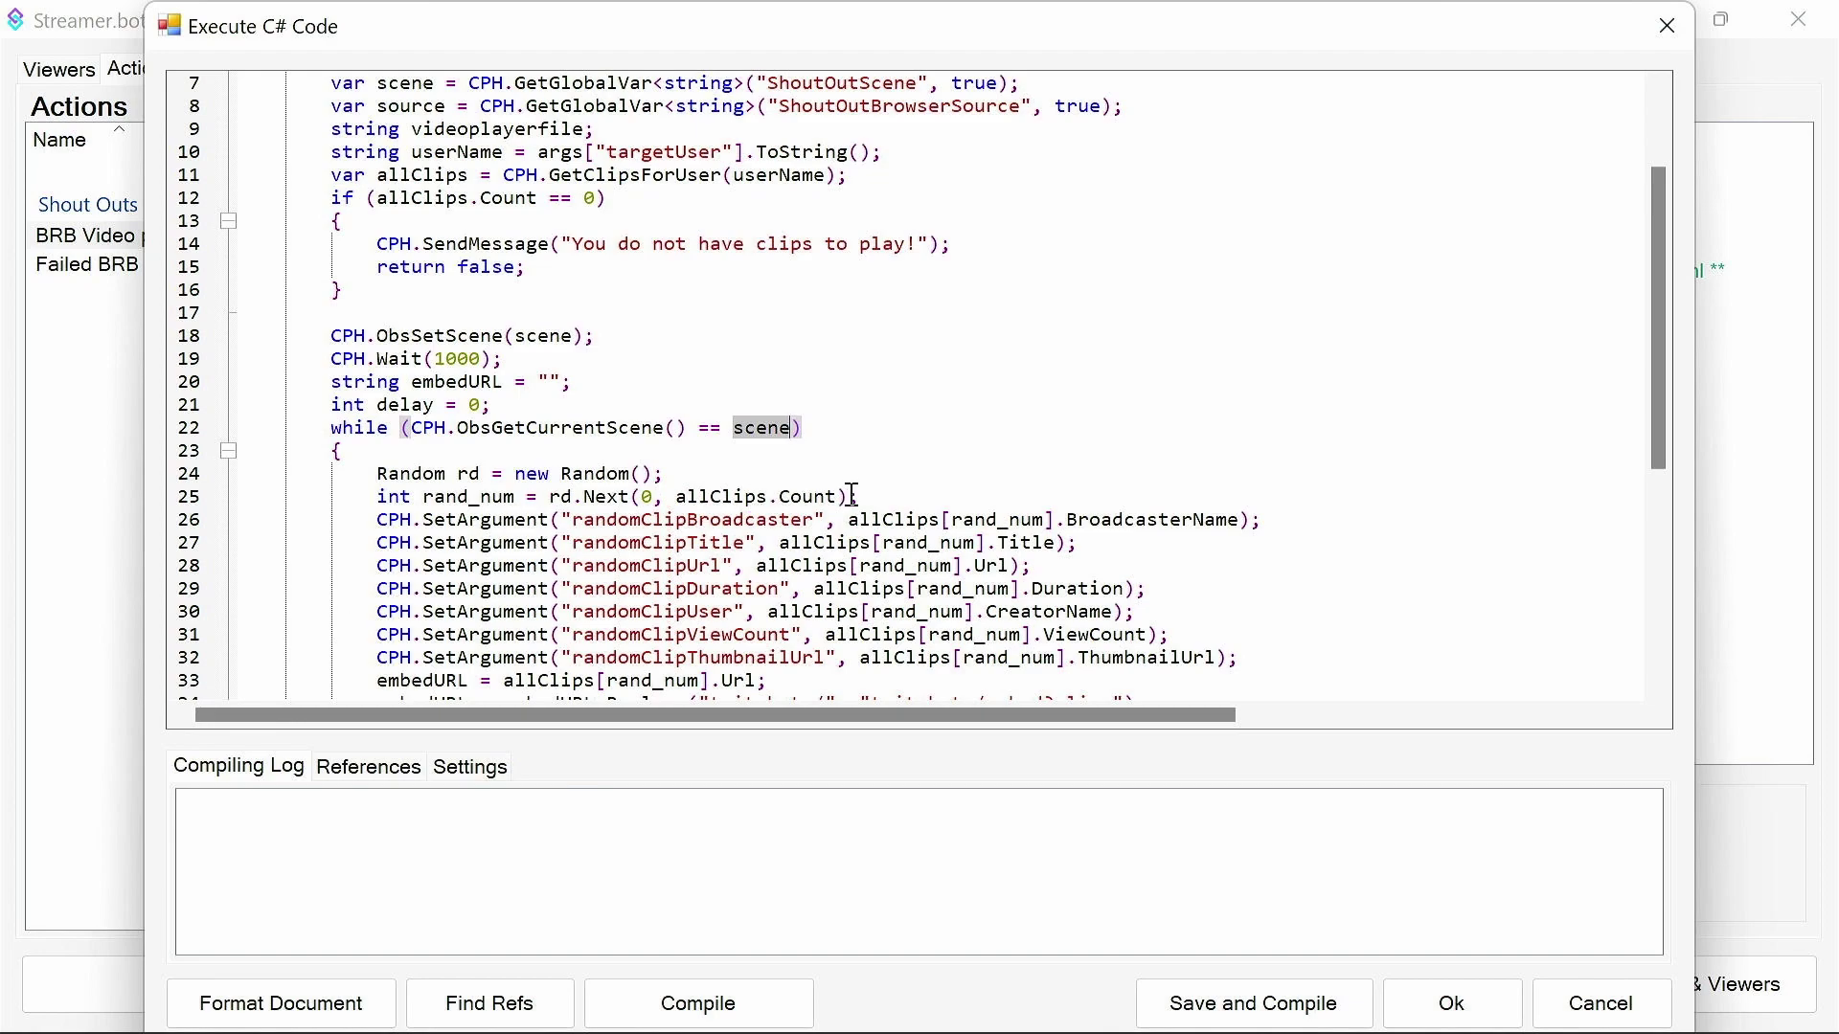
Examine how the loop picks a random clip number between 0 and allClips.Count.
double_click(596, 469)
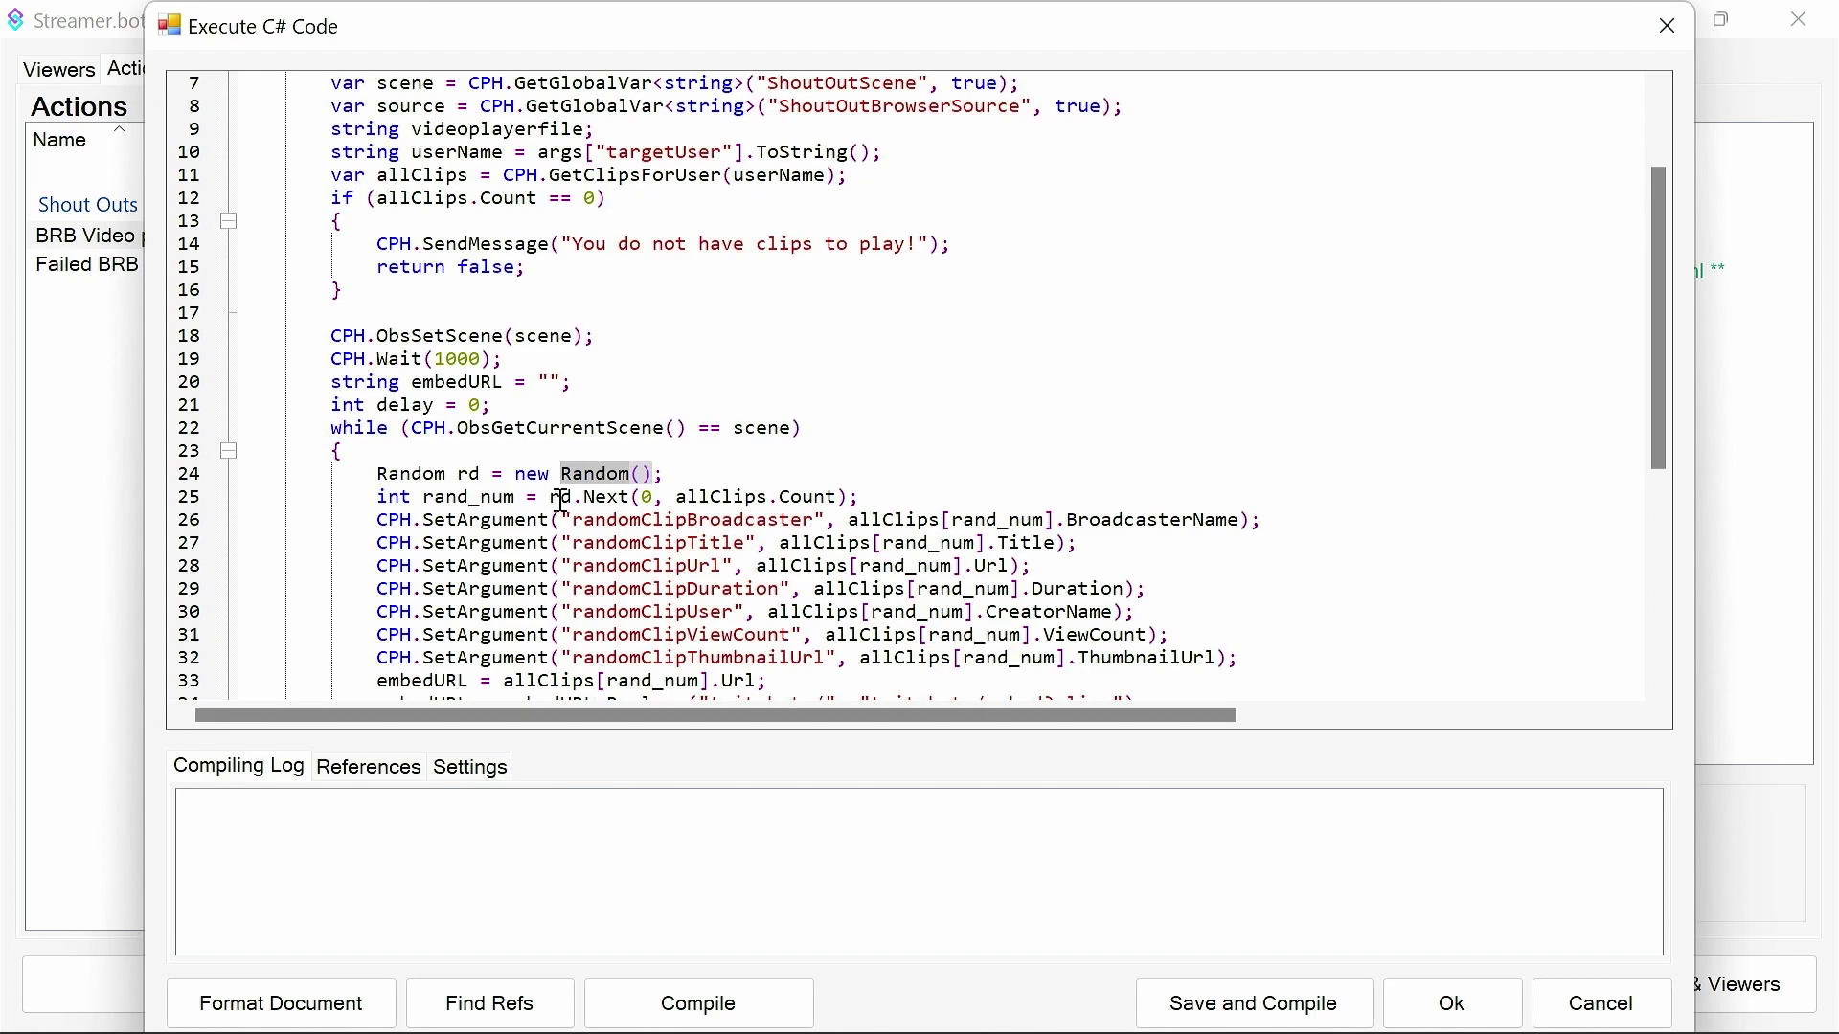
double_click(470, 497)
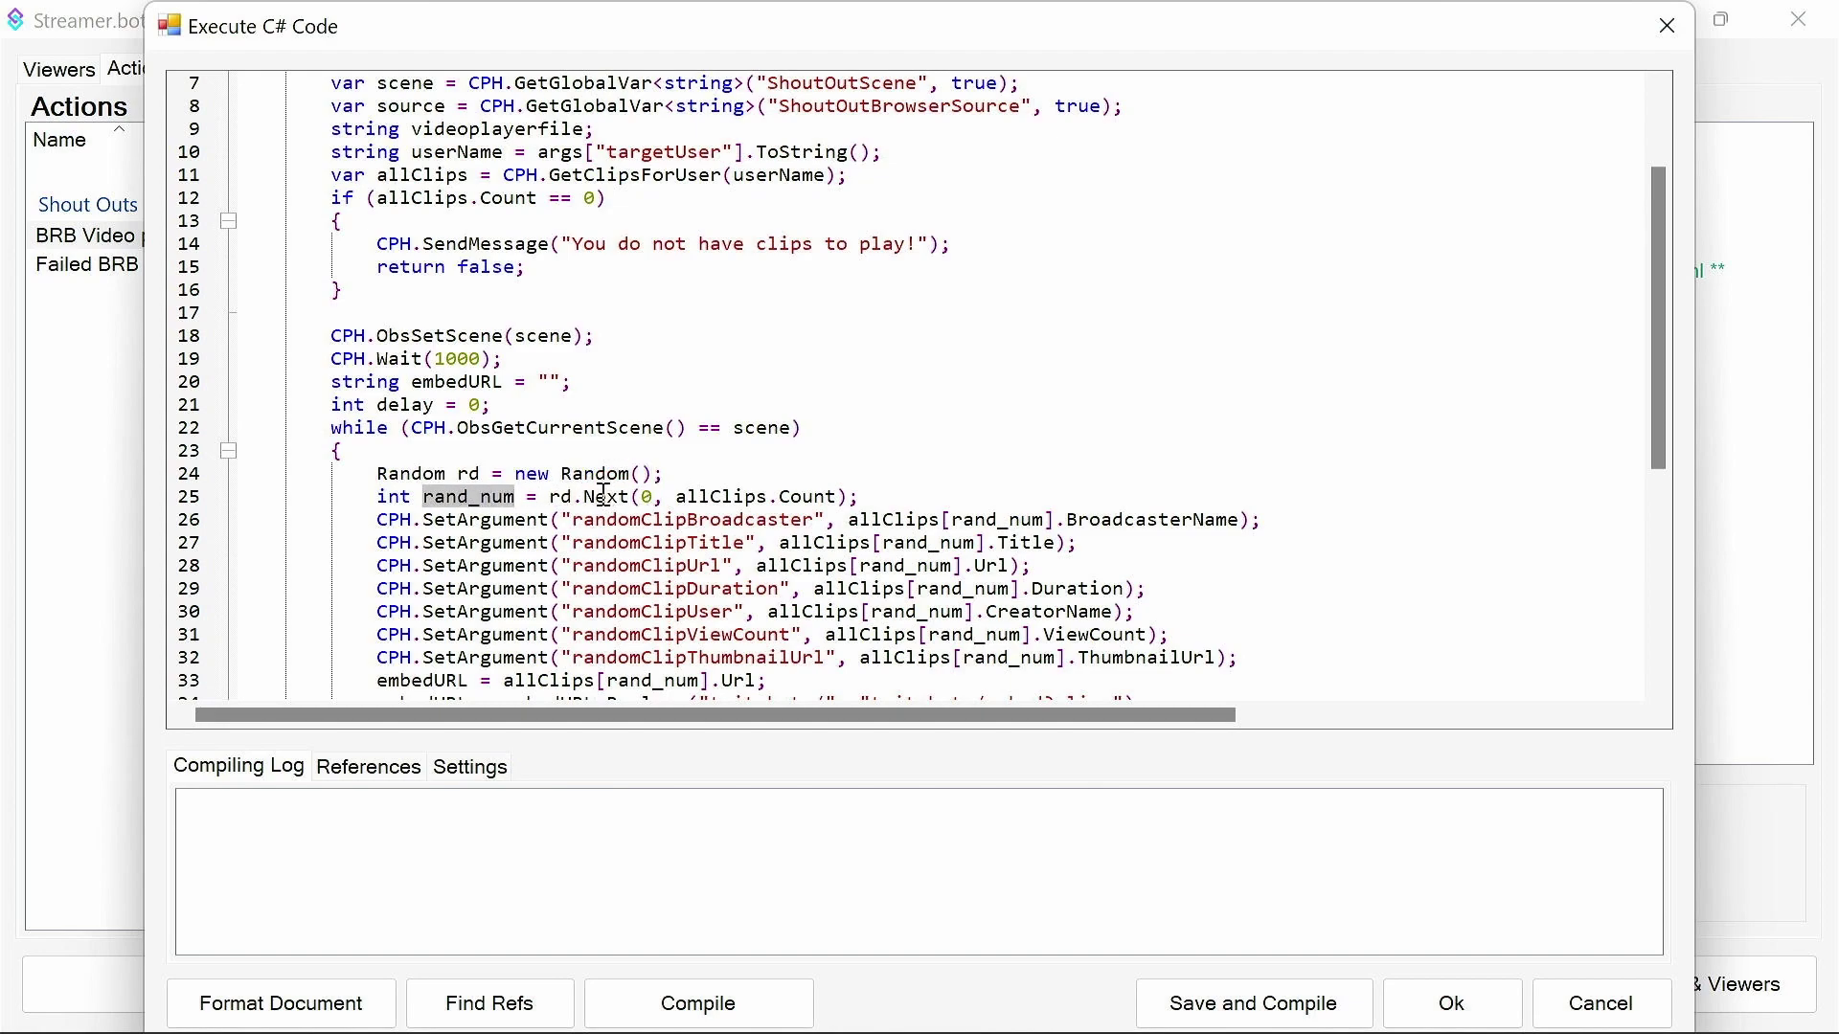
double_click(647, 497)
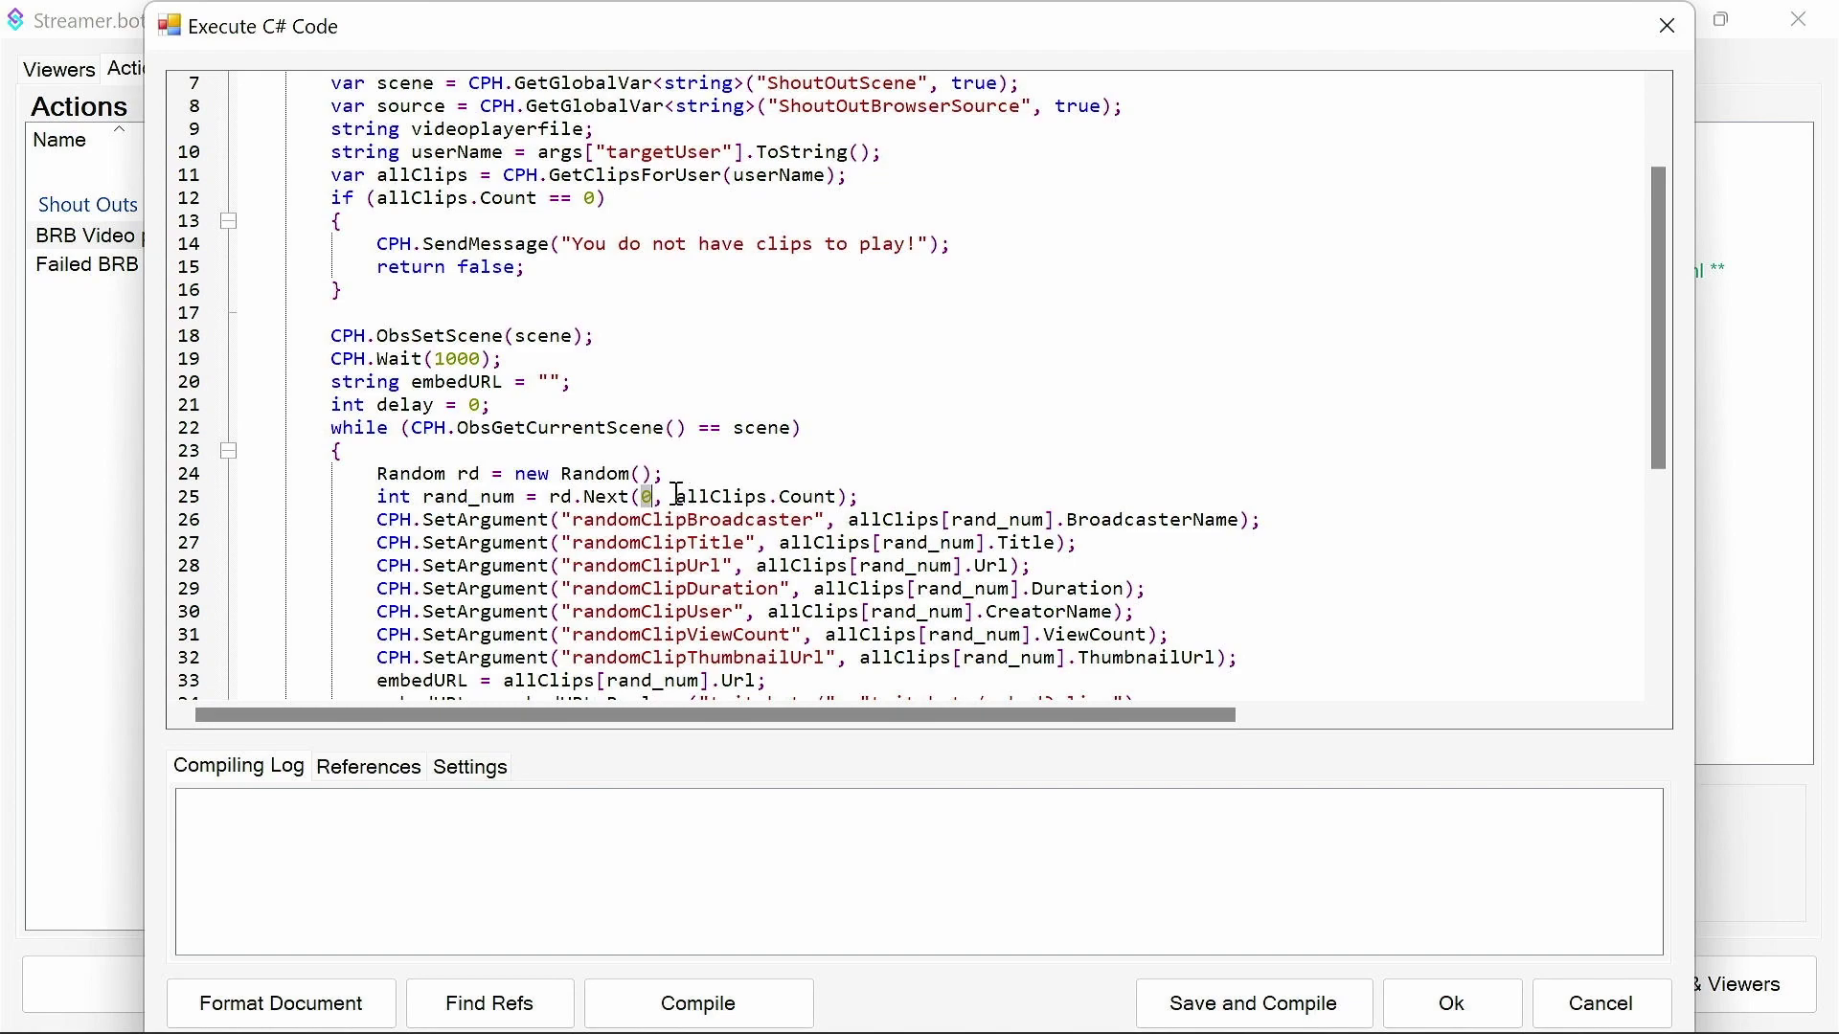
drag(677, 496, 841, 496)
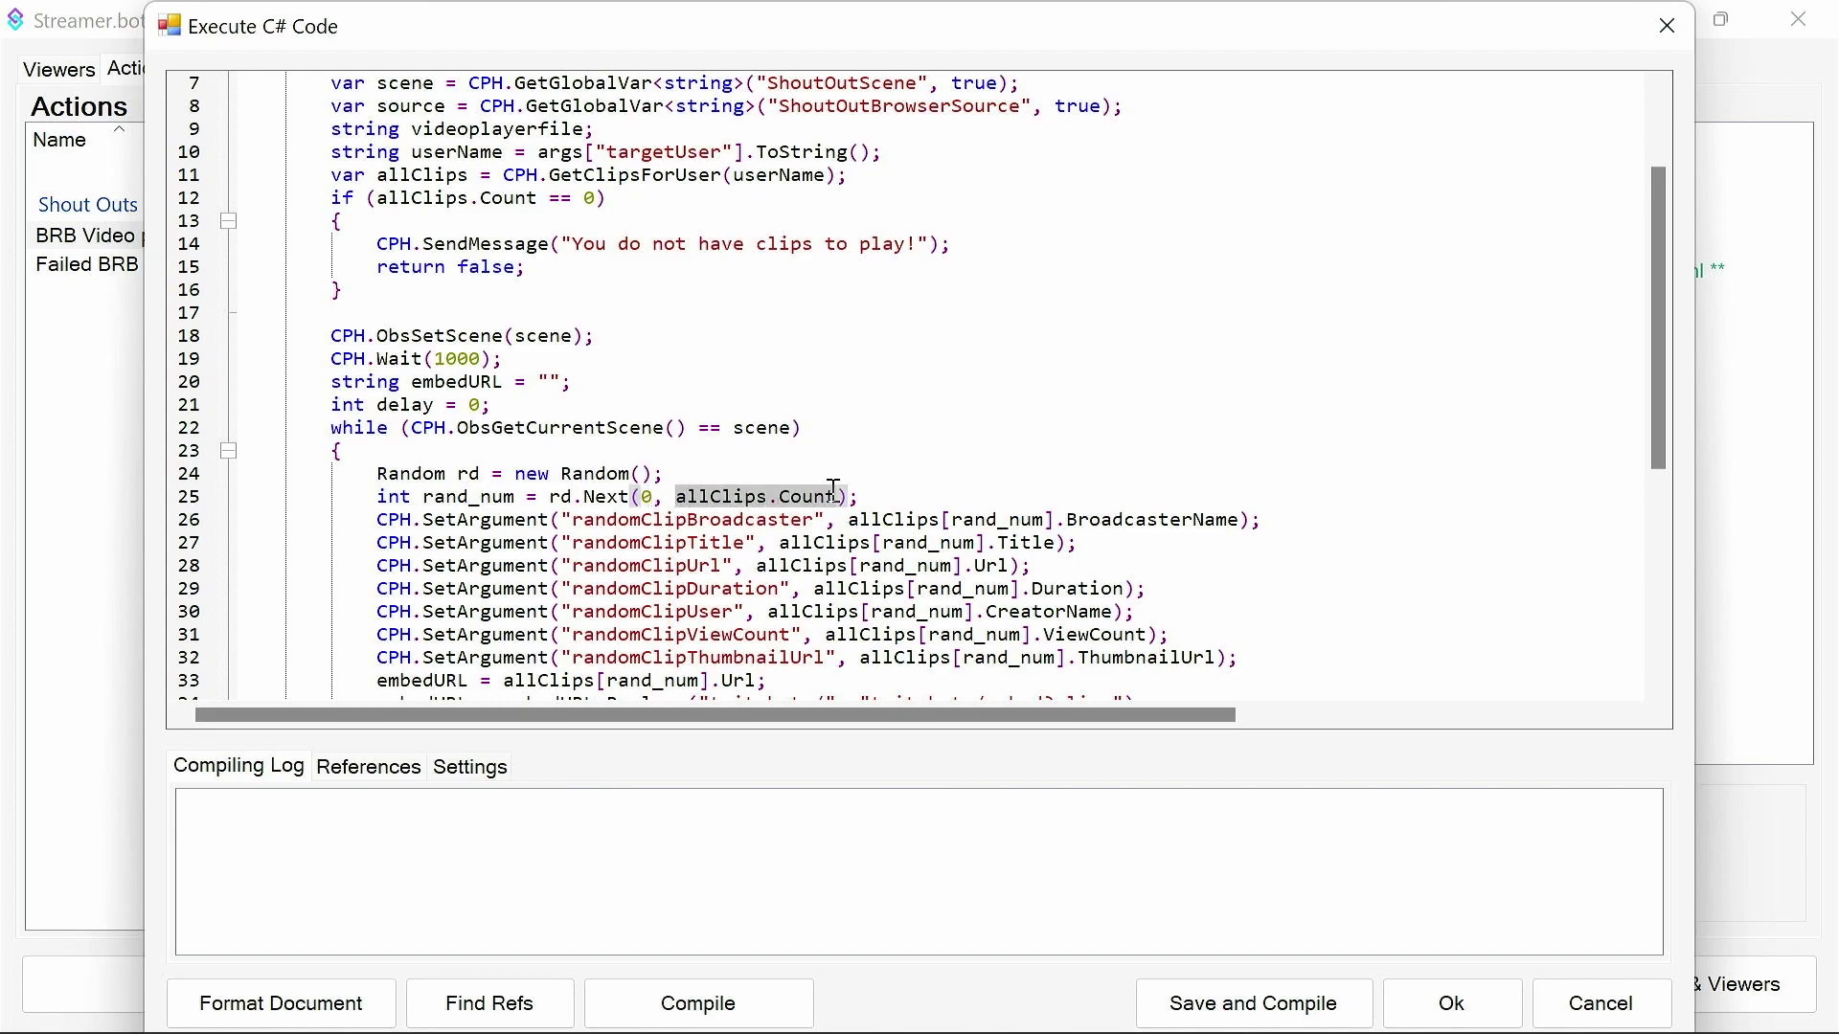
click(893, 497)
Examine the clip arguments, the user, image, video and thumbnail_url parameters added to videoplayerfile, and the final about:blank browser source call.
scroll(894, 497, down, 3)
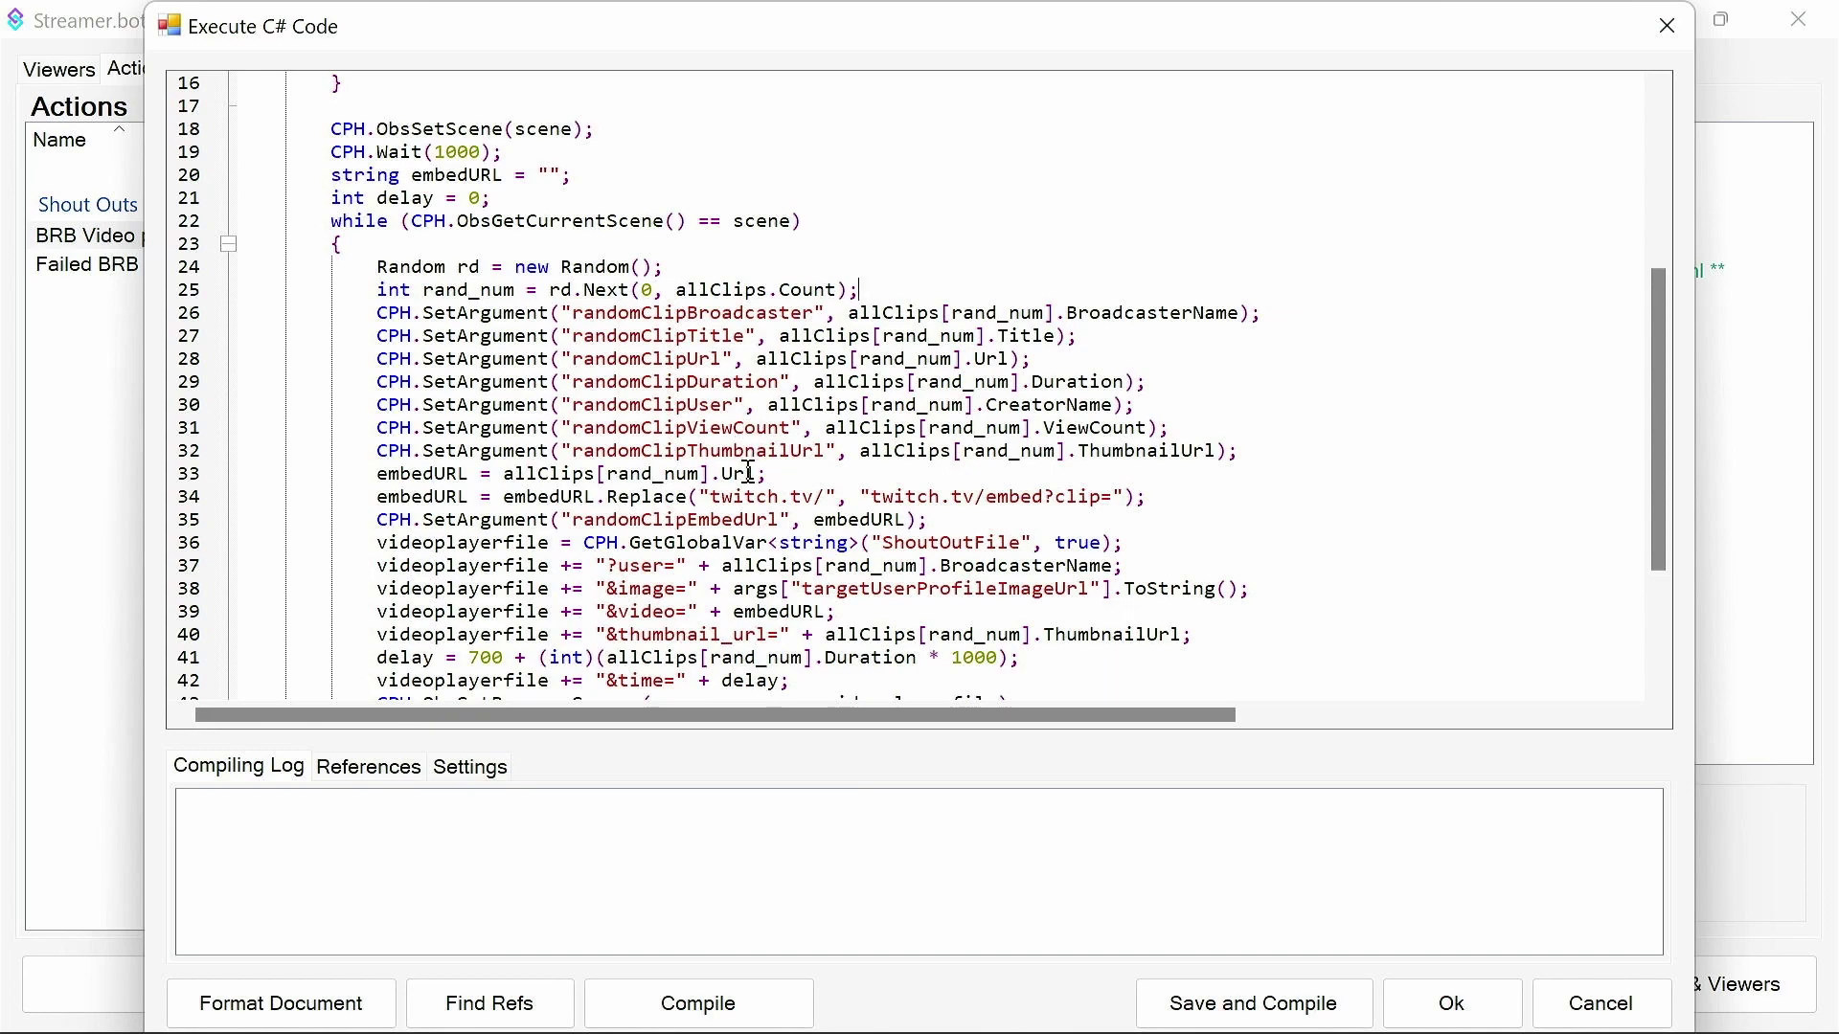
scroll(753, 479, down, 1)
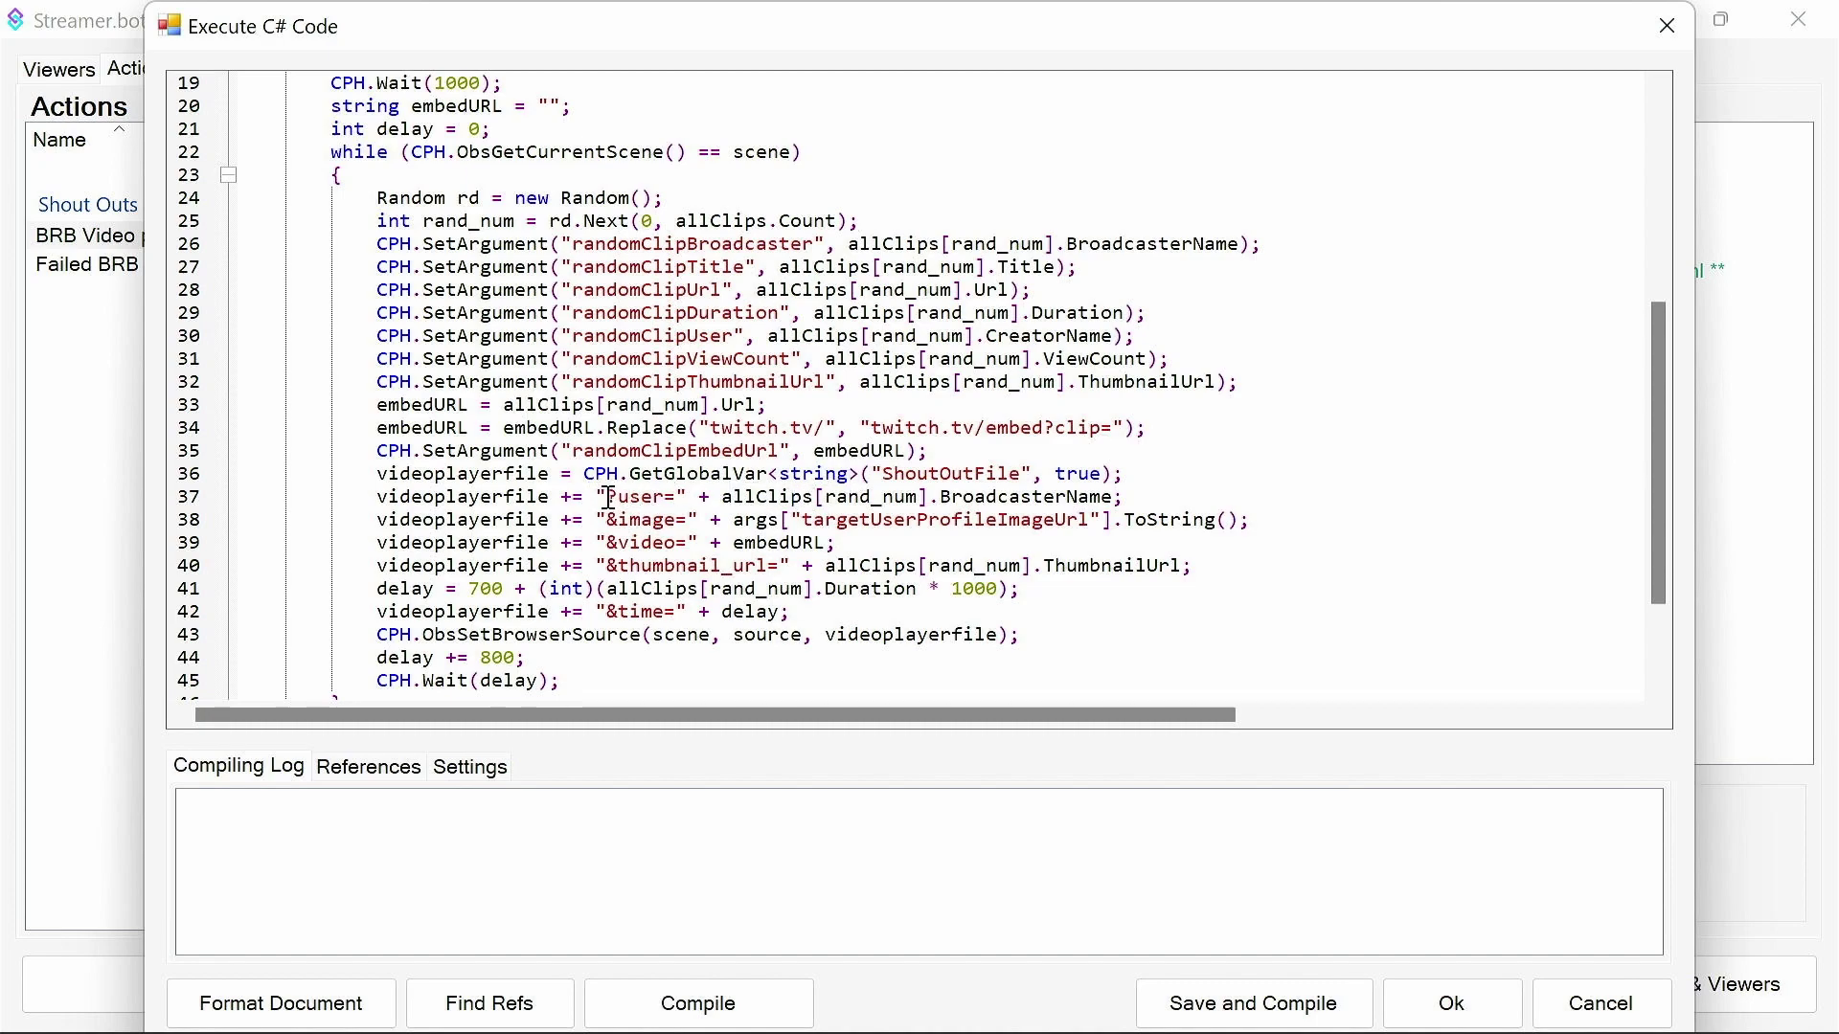
drag(608, 498, 676, 497)
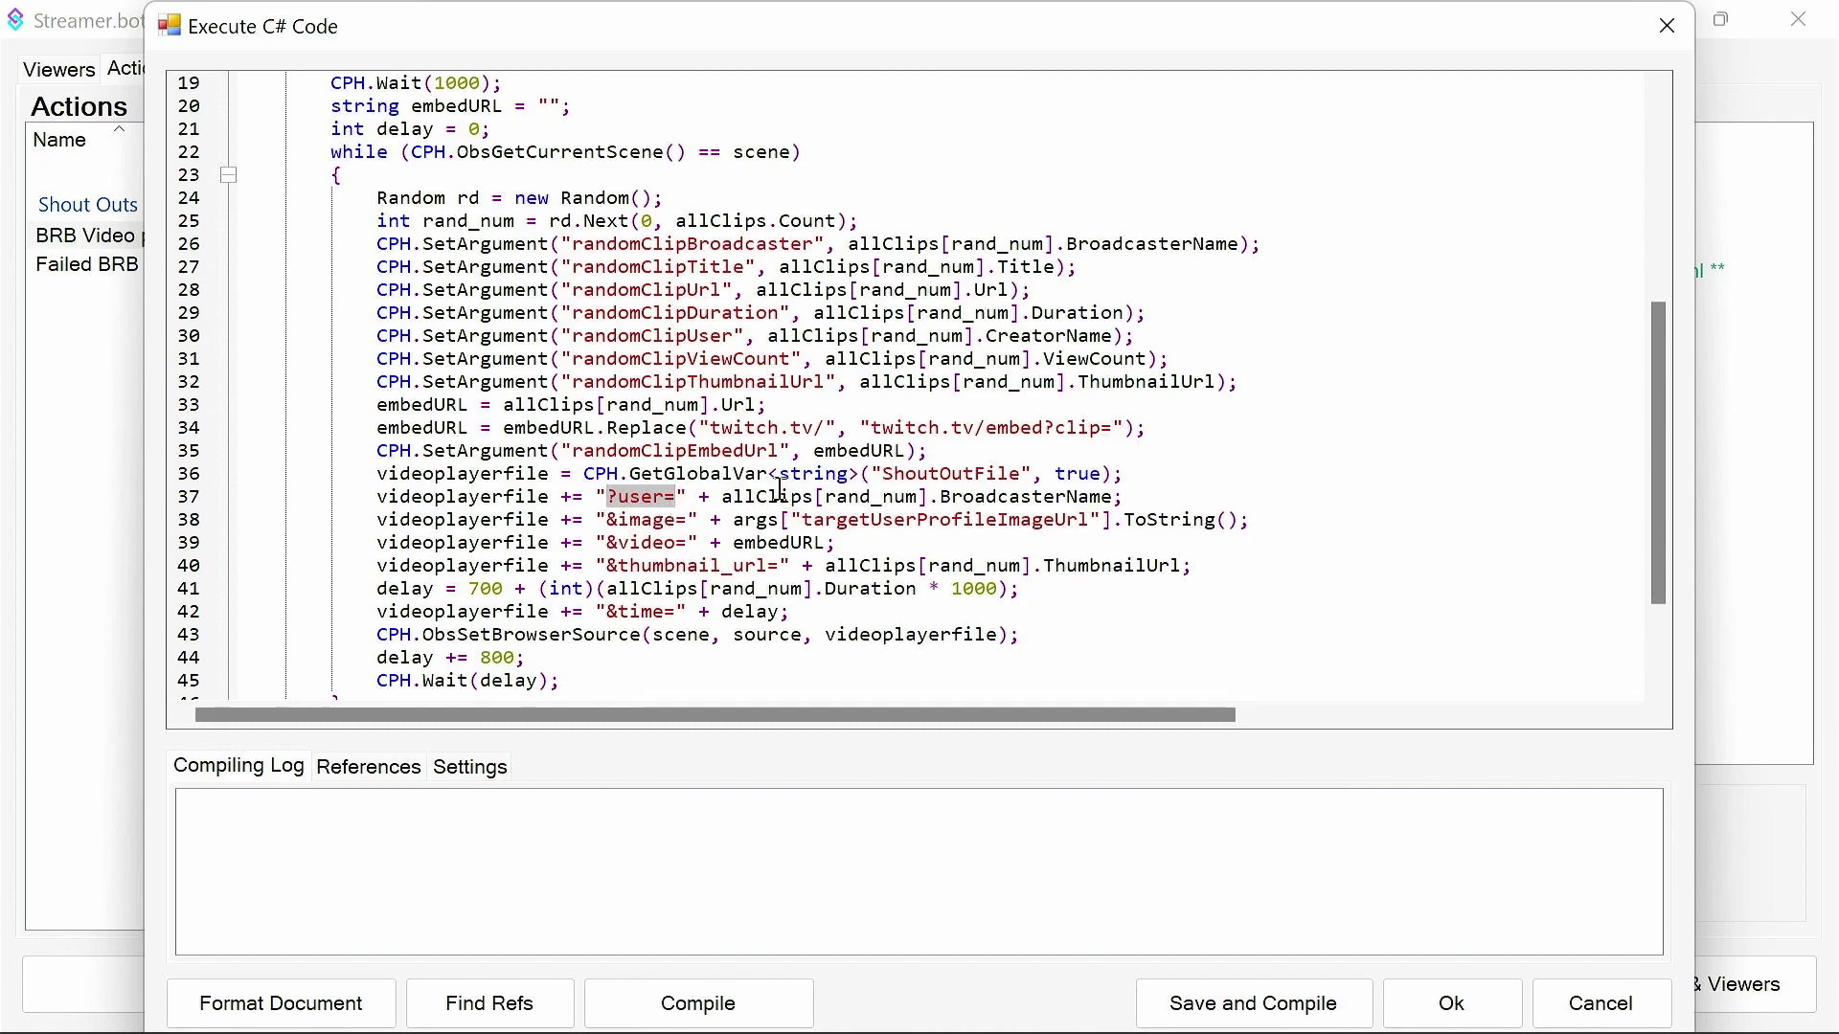
double_click(1088, 497)
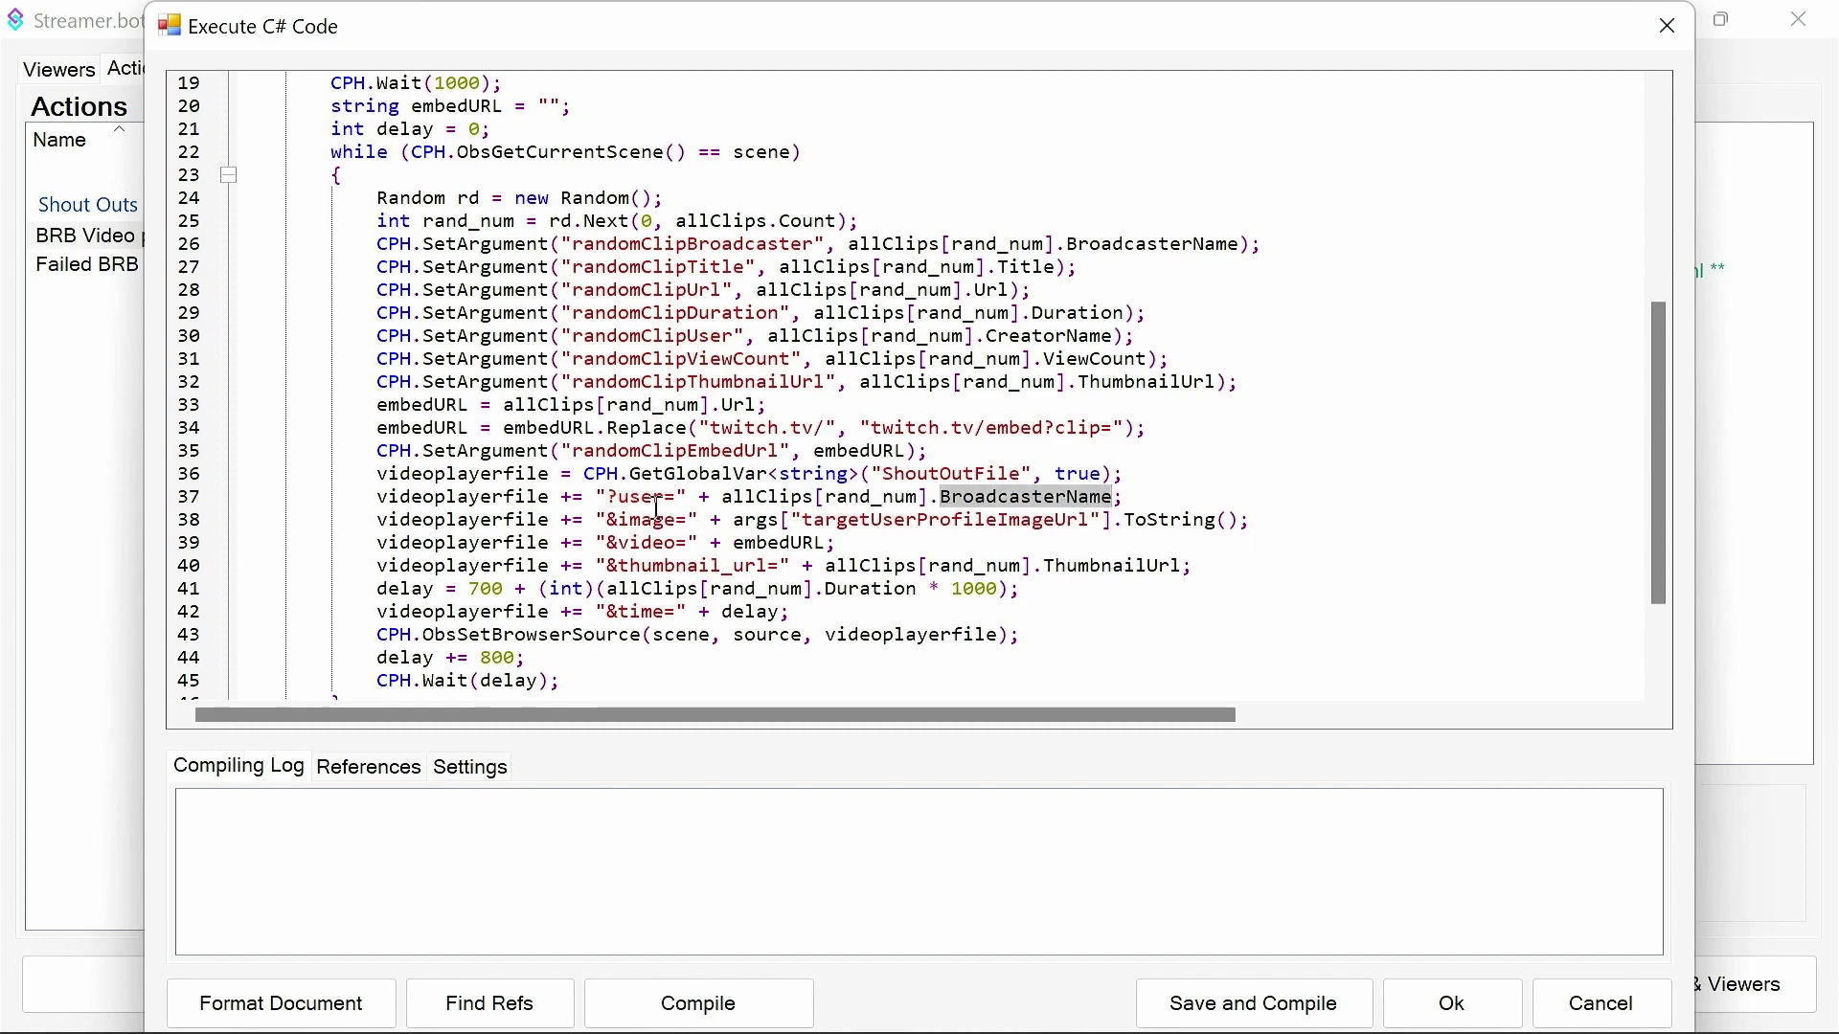
drag(608, 520, 778, 566)
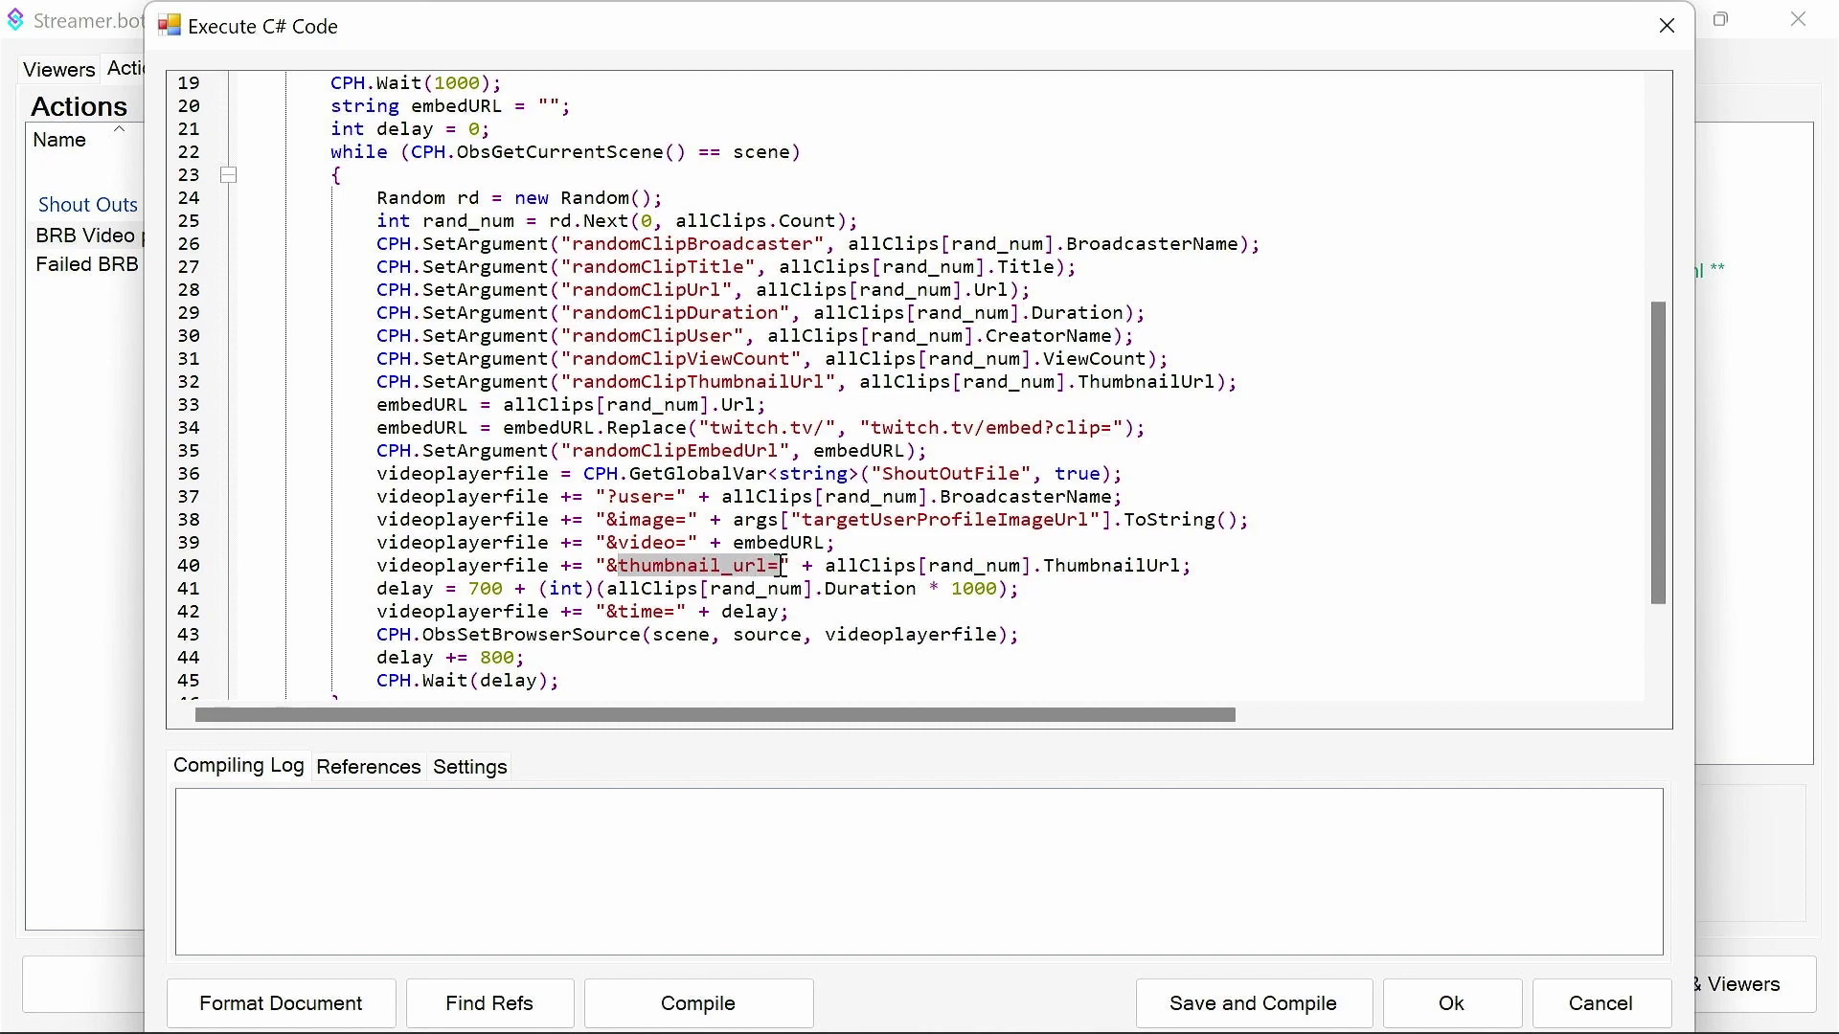
scroll(845, 498, down, 2)
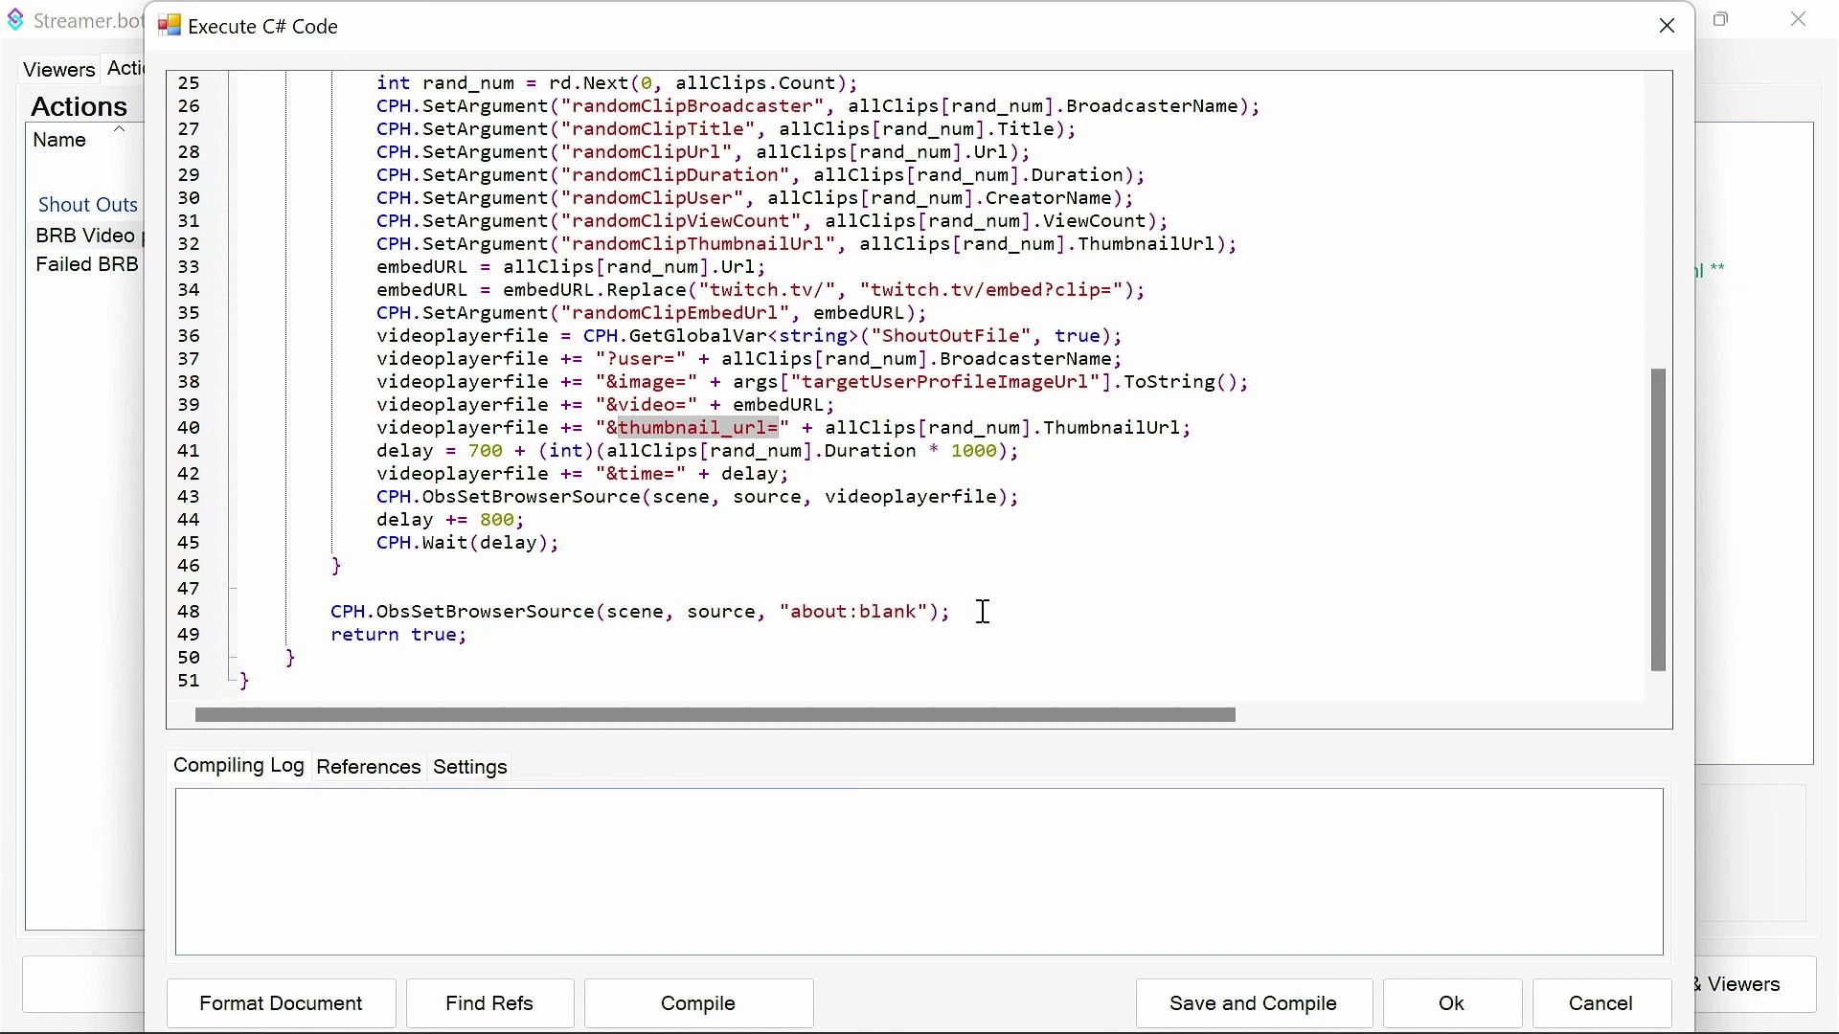
drag(979, 611, 308, 610)
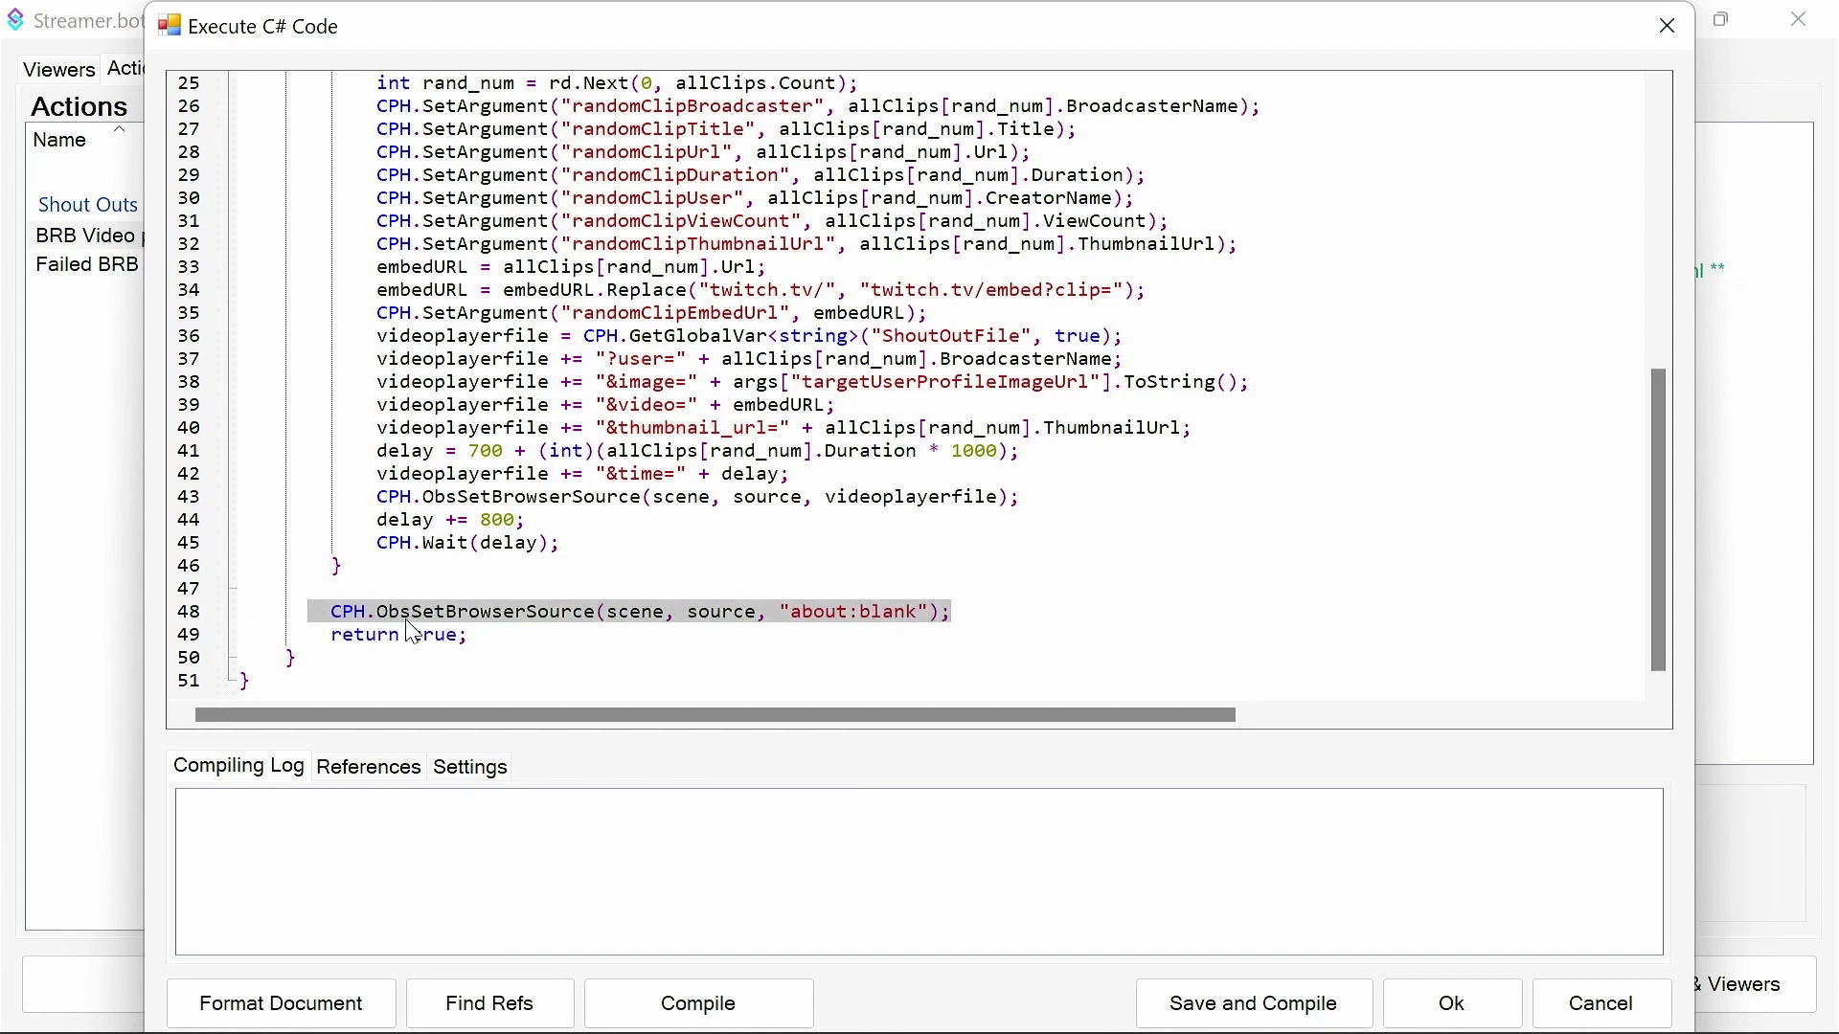